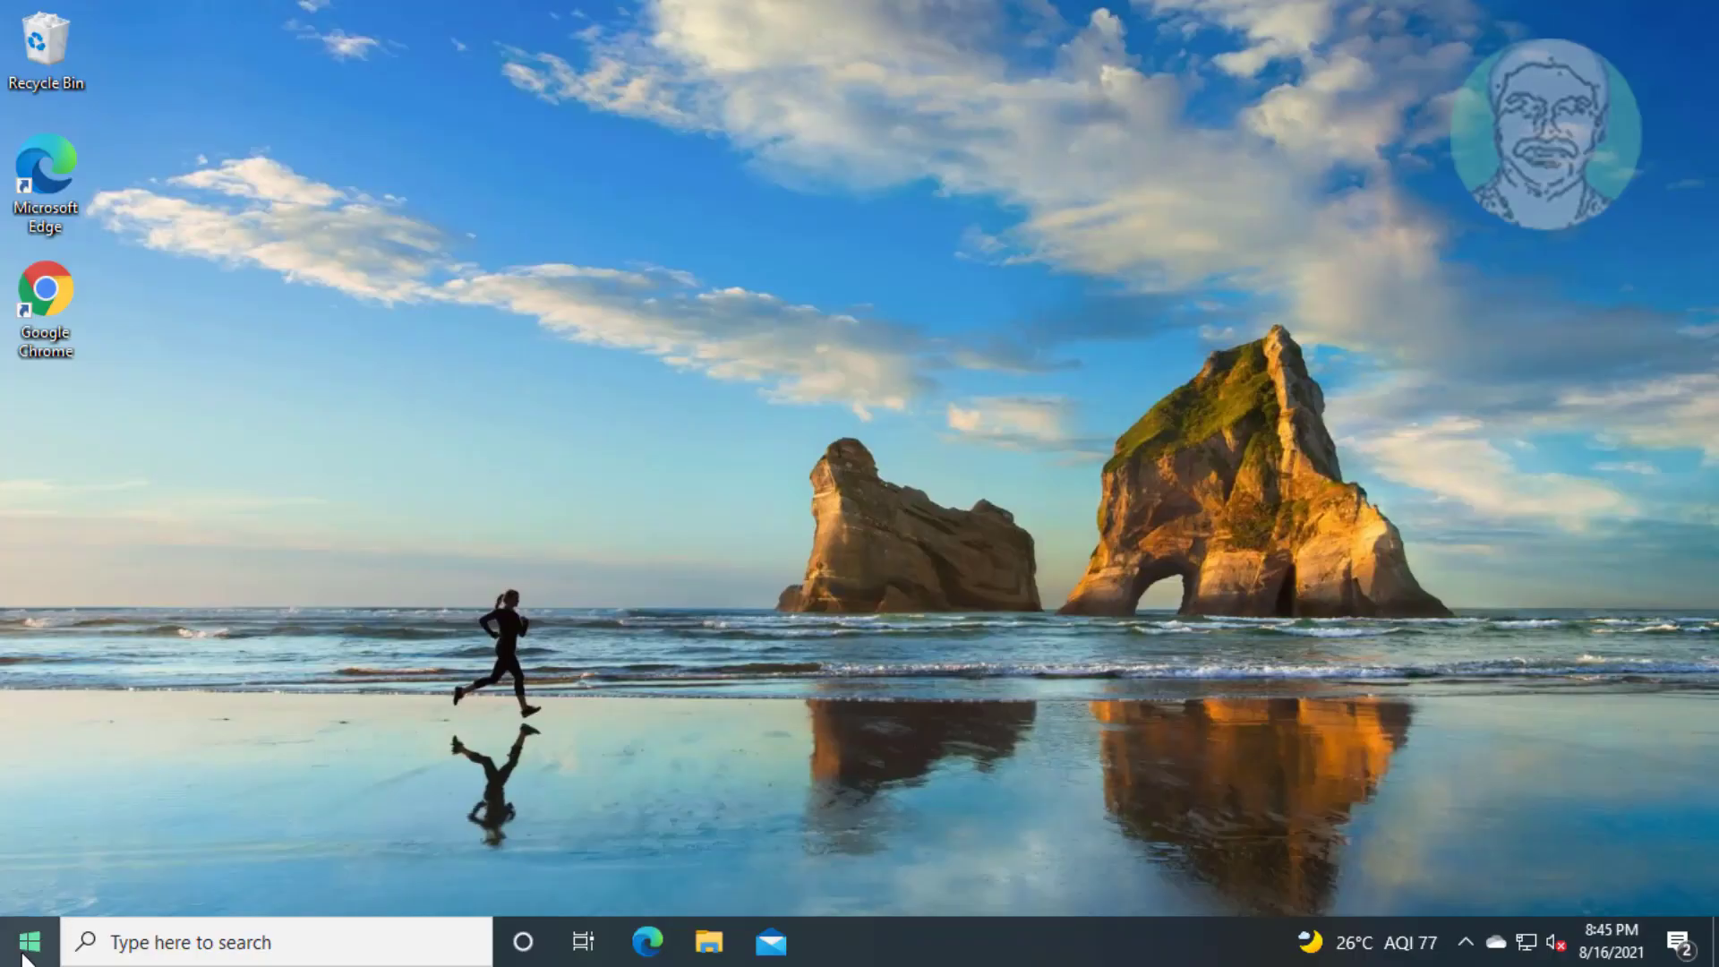
Step: Launch Windows Settings from the Start menu
click(29, 941)
click(32, 830)
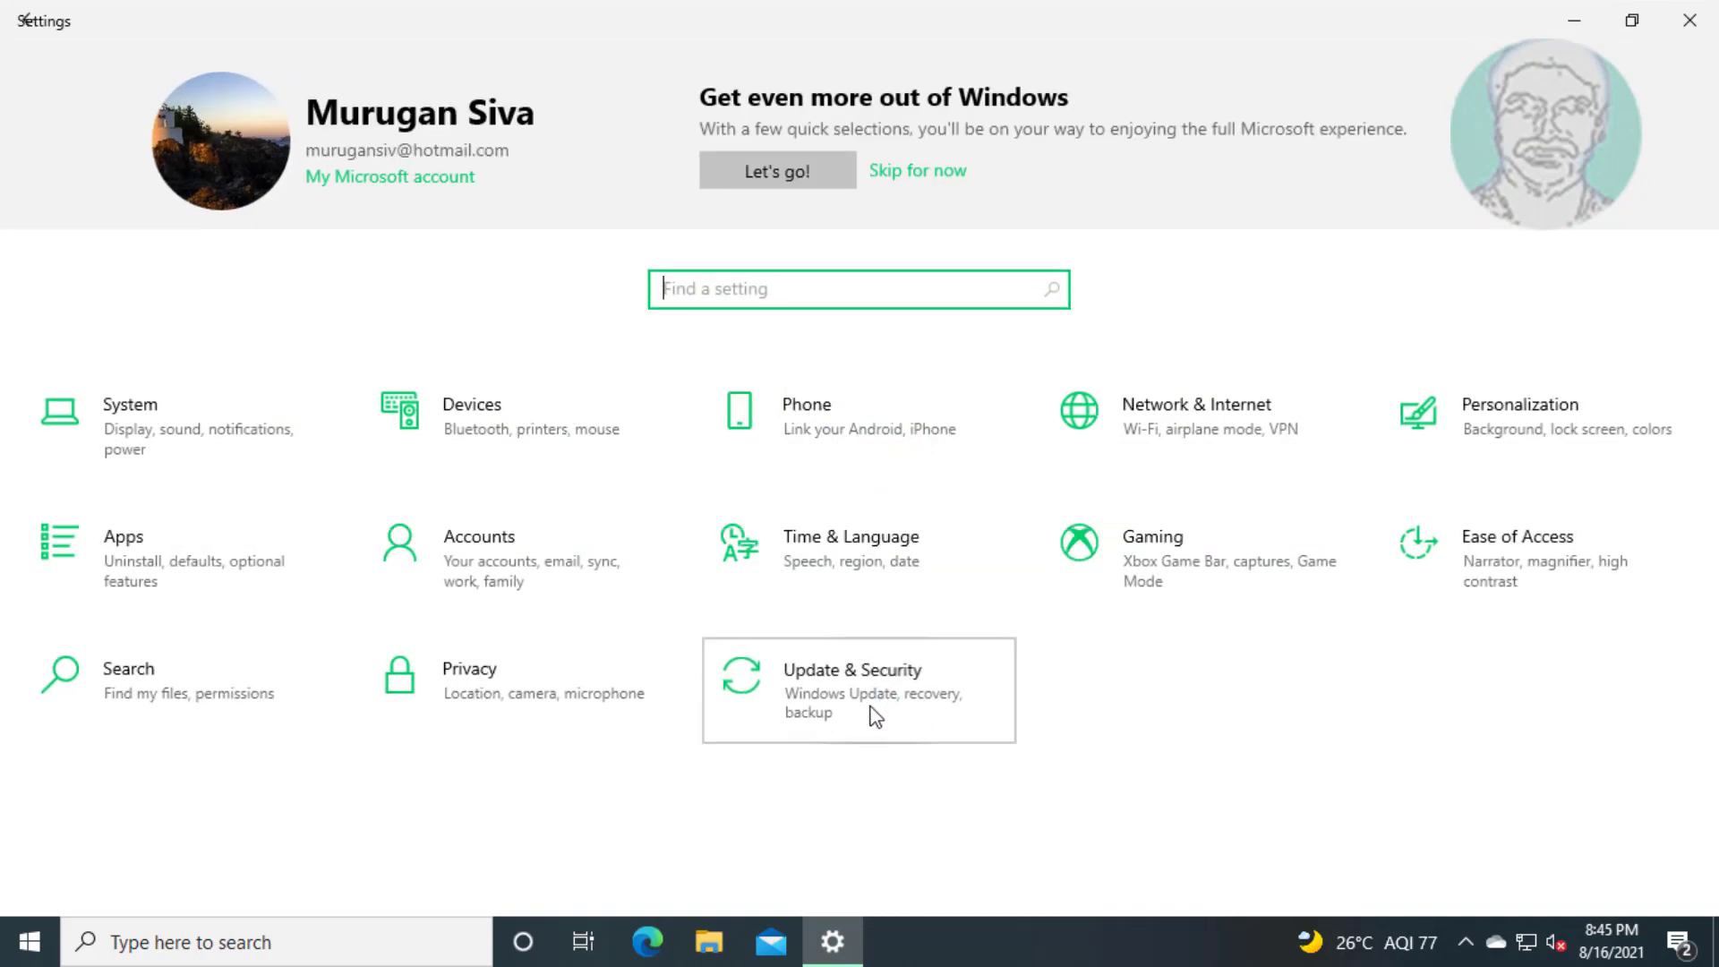
Step: Reach the Additional troubleshooters list under Update & Security > Troubleshoot
click(869, 711)
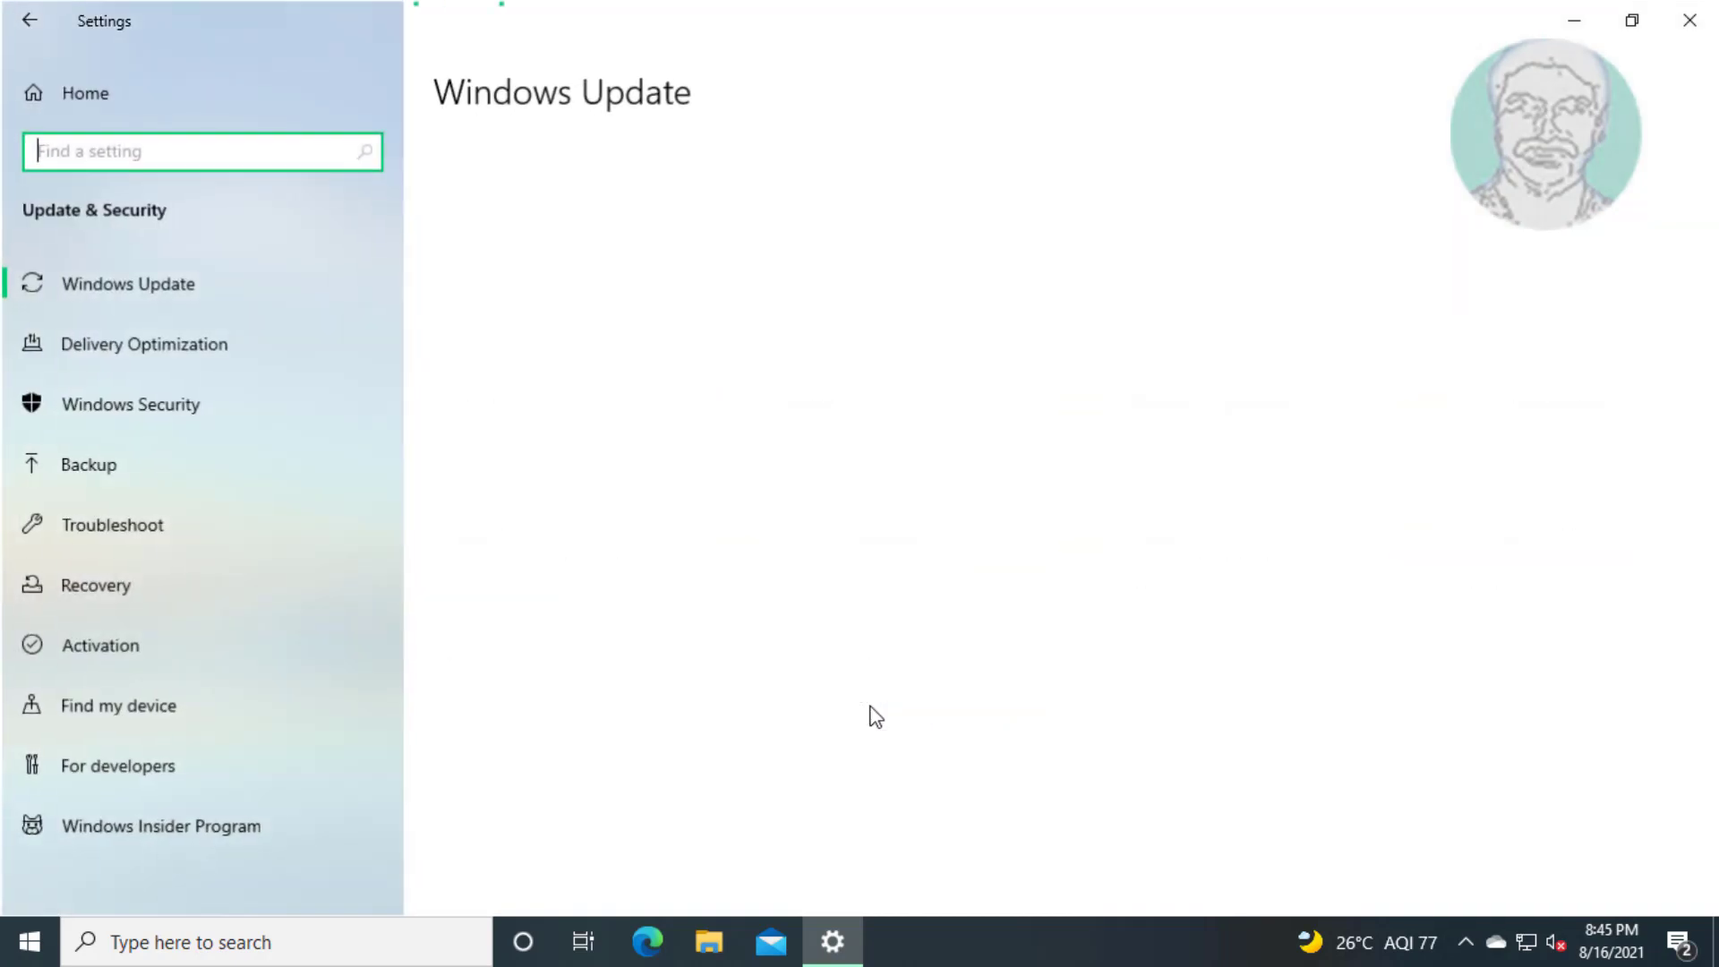
click(199, 529)
click(565, 666)
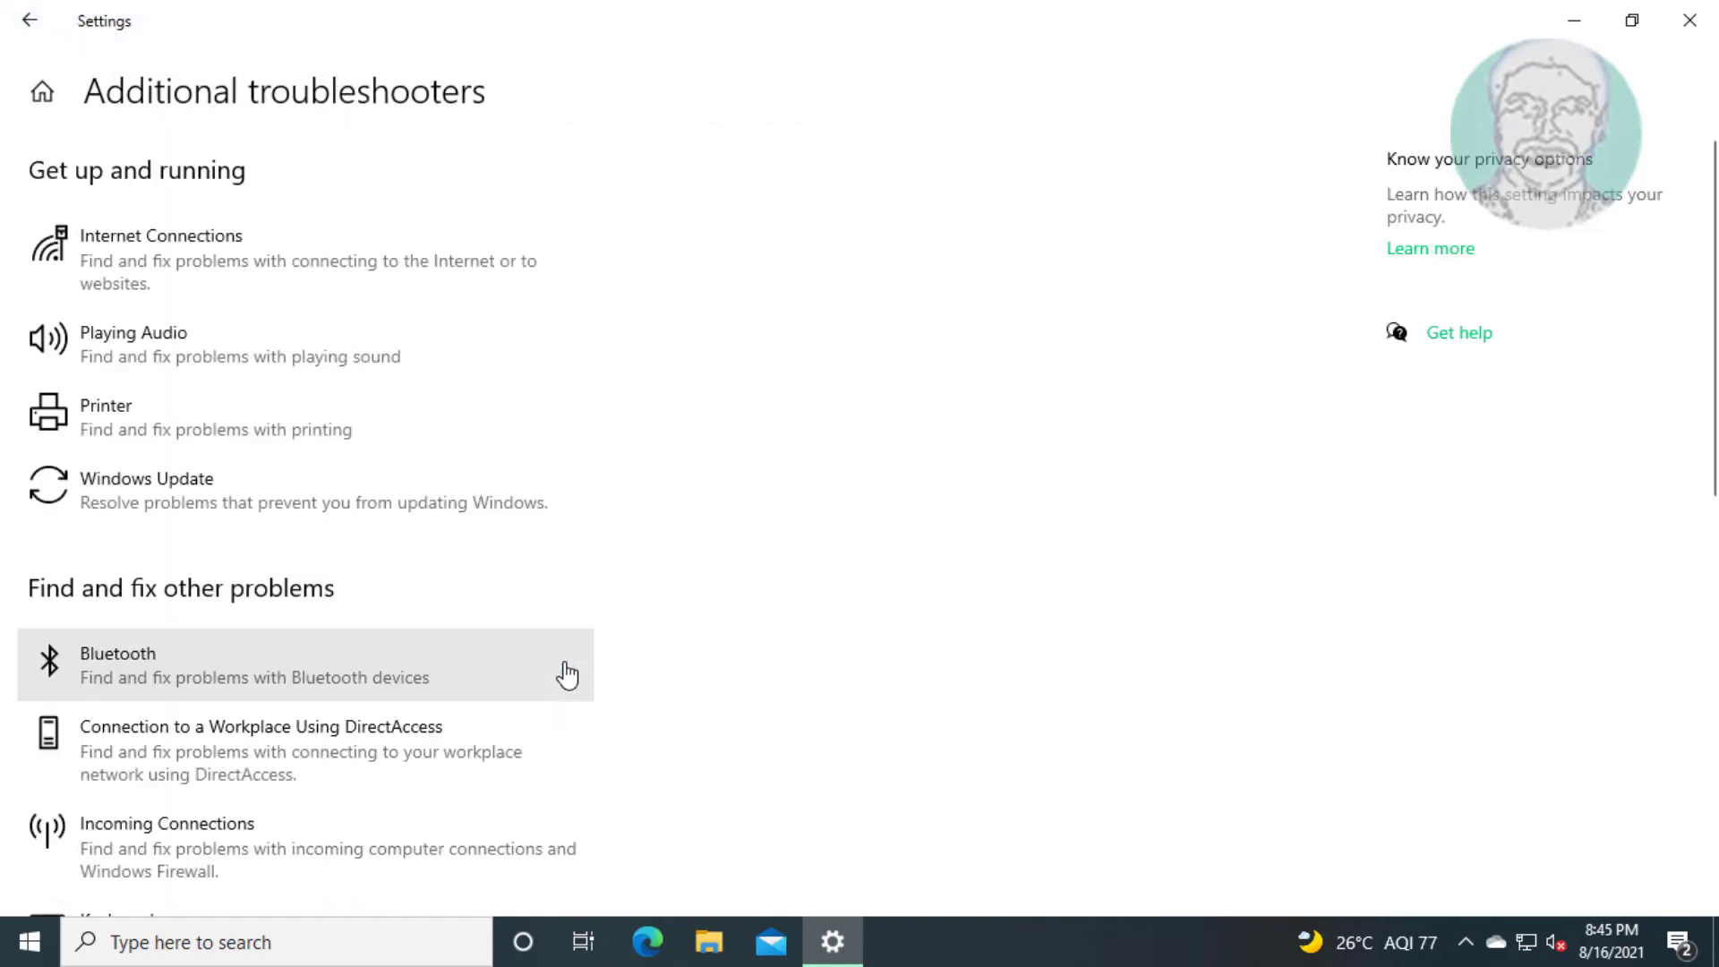
Step: Run the Windows Update troubleshooter and dismiss its no-problem-found result
click(390, 507)
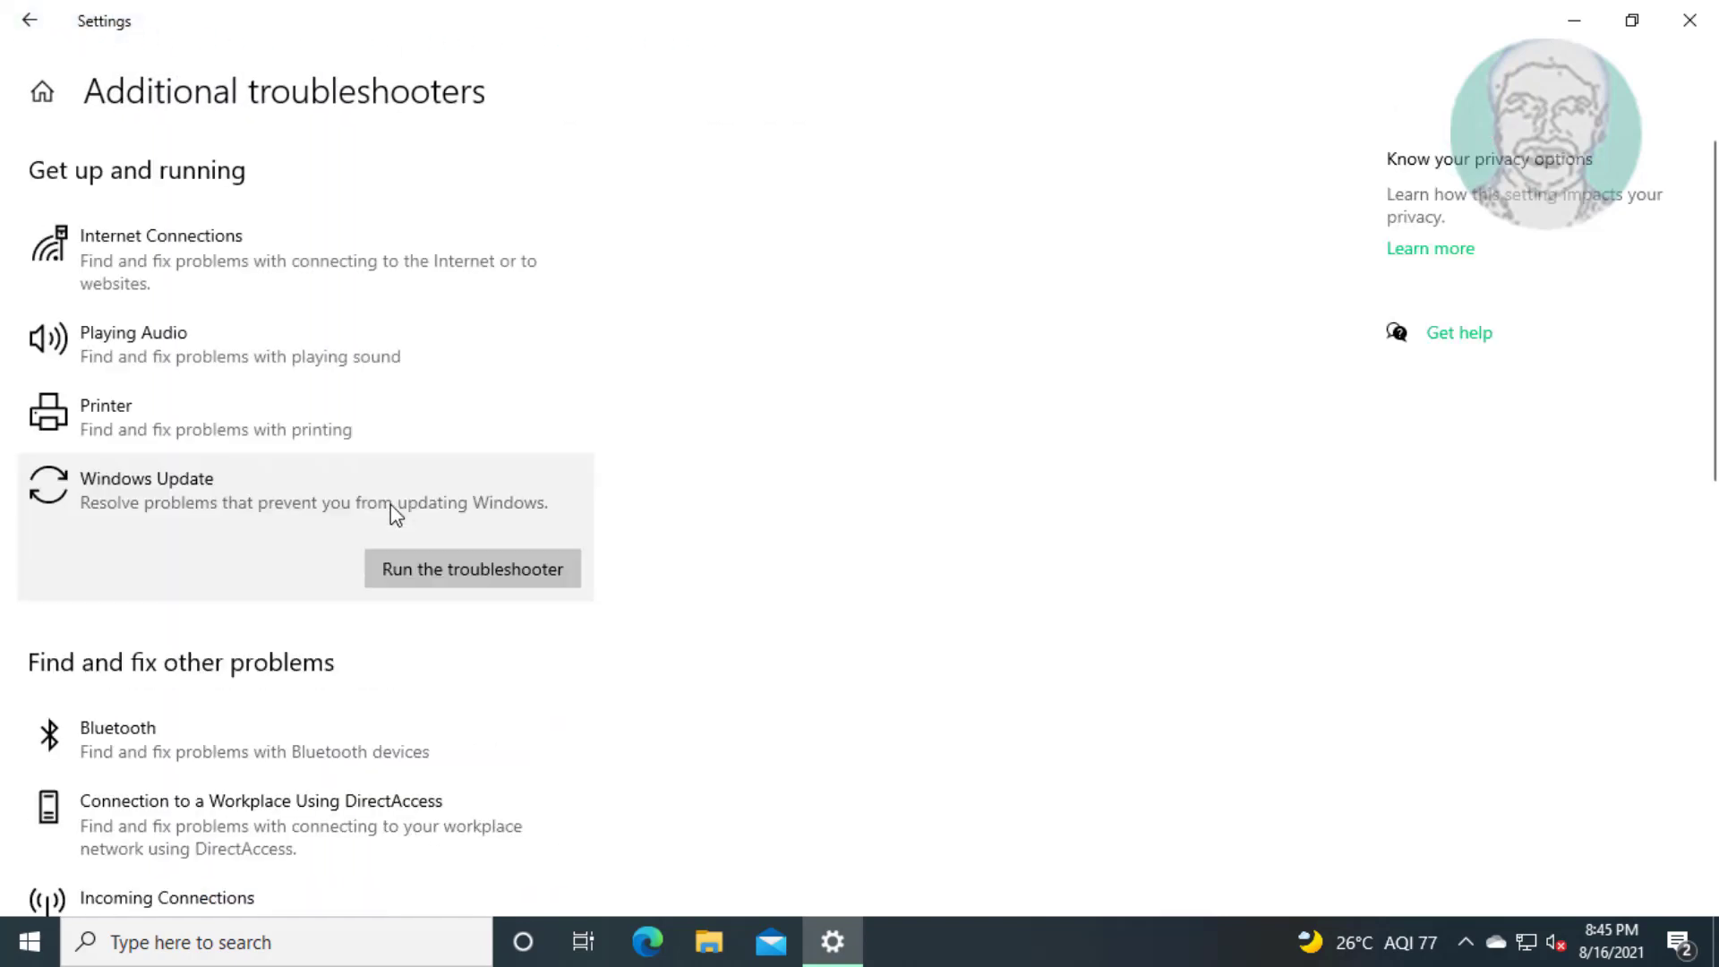
click(532, 564)
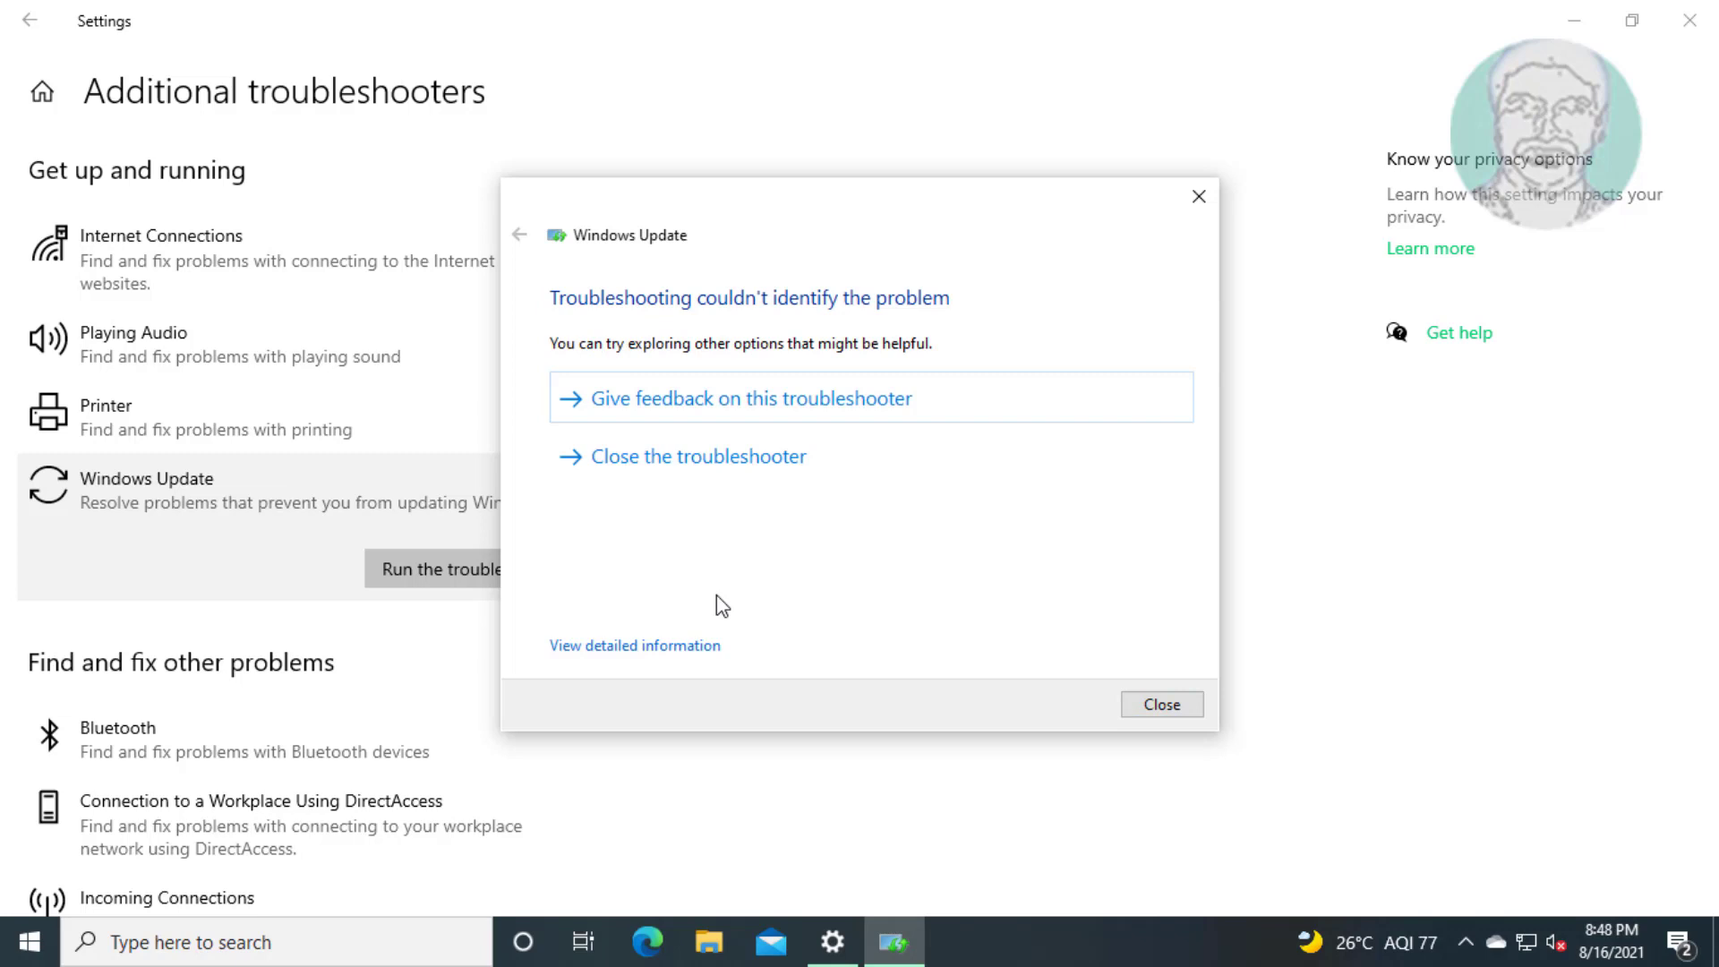
click(1157, 703)
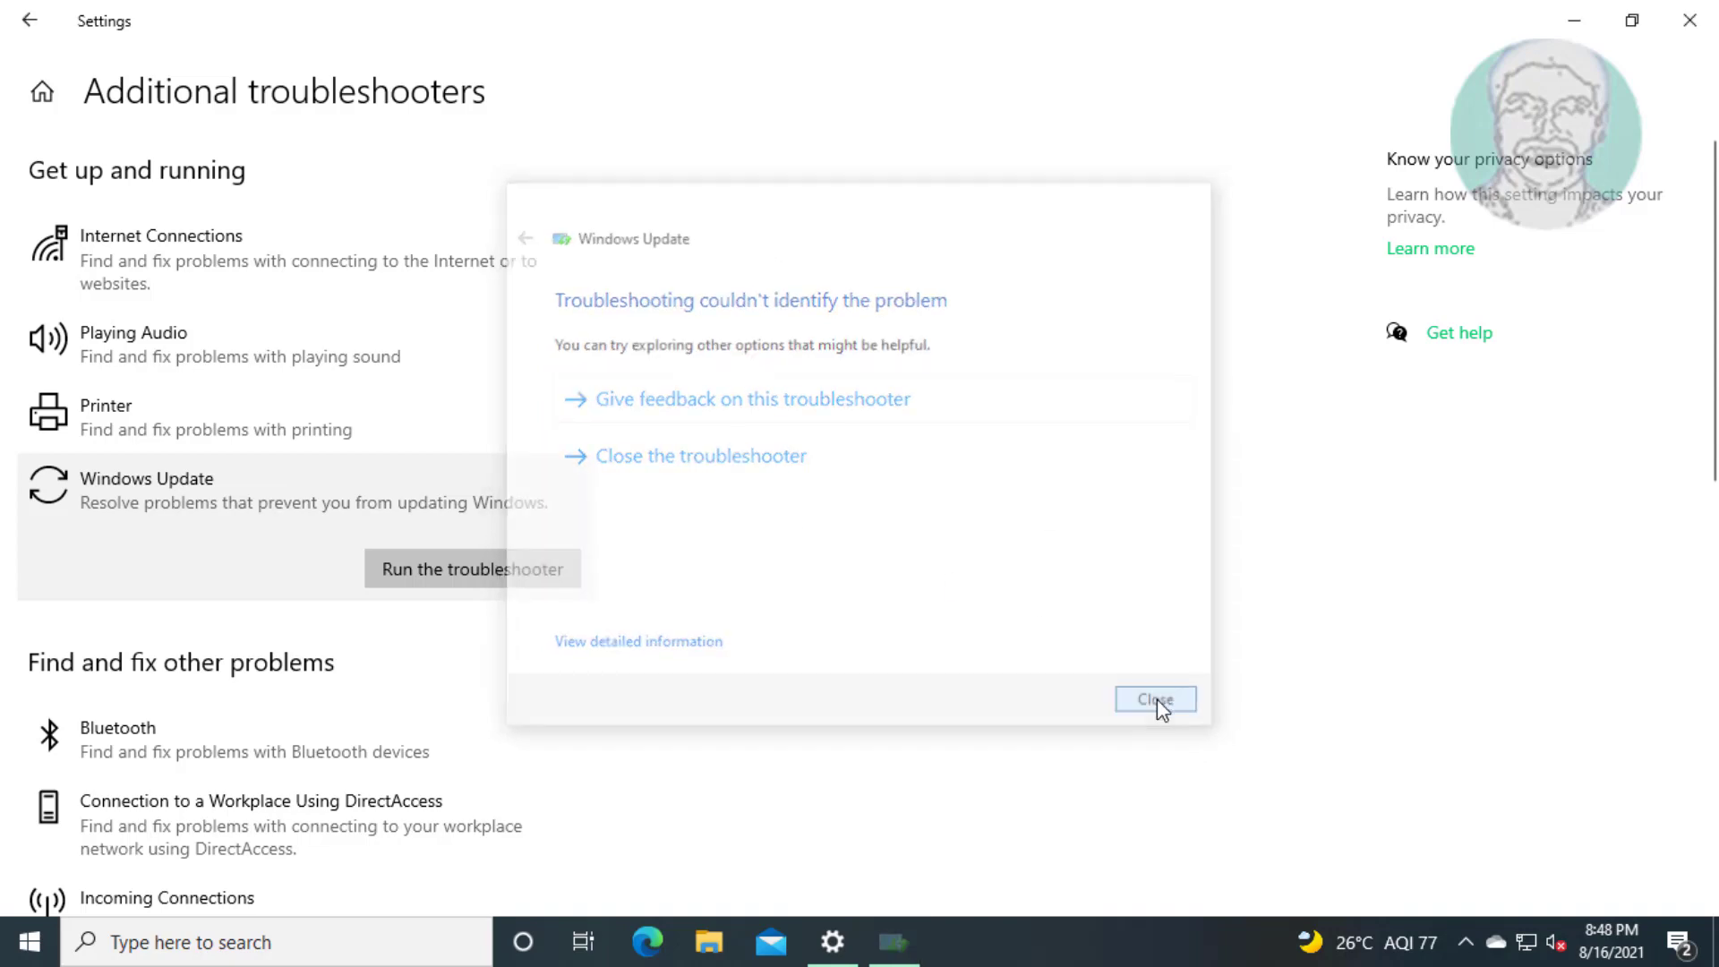
Step: Close Settings and launch the Services console, jumping to the W services
click(1692, 23)
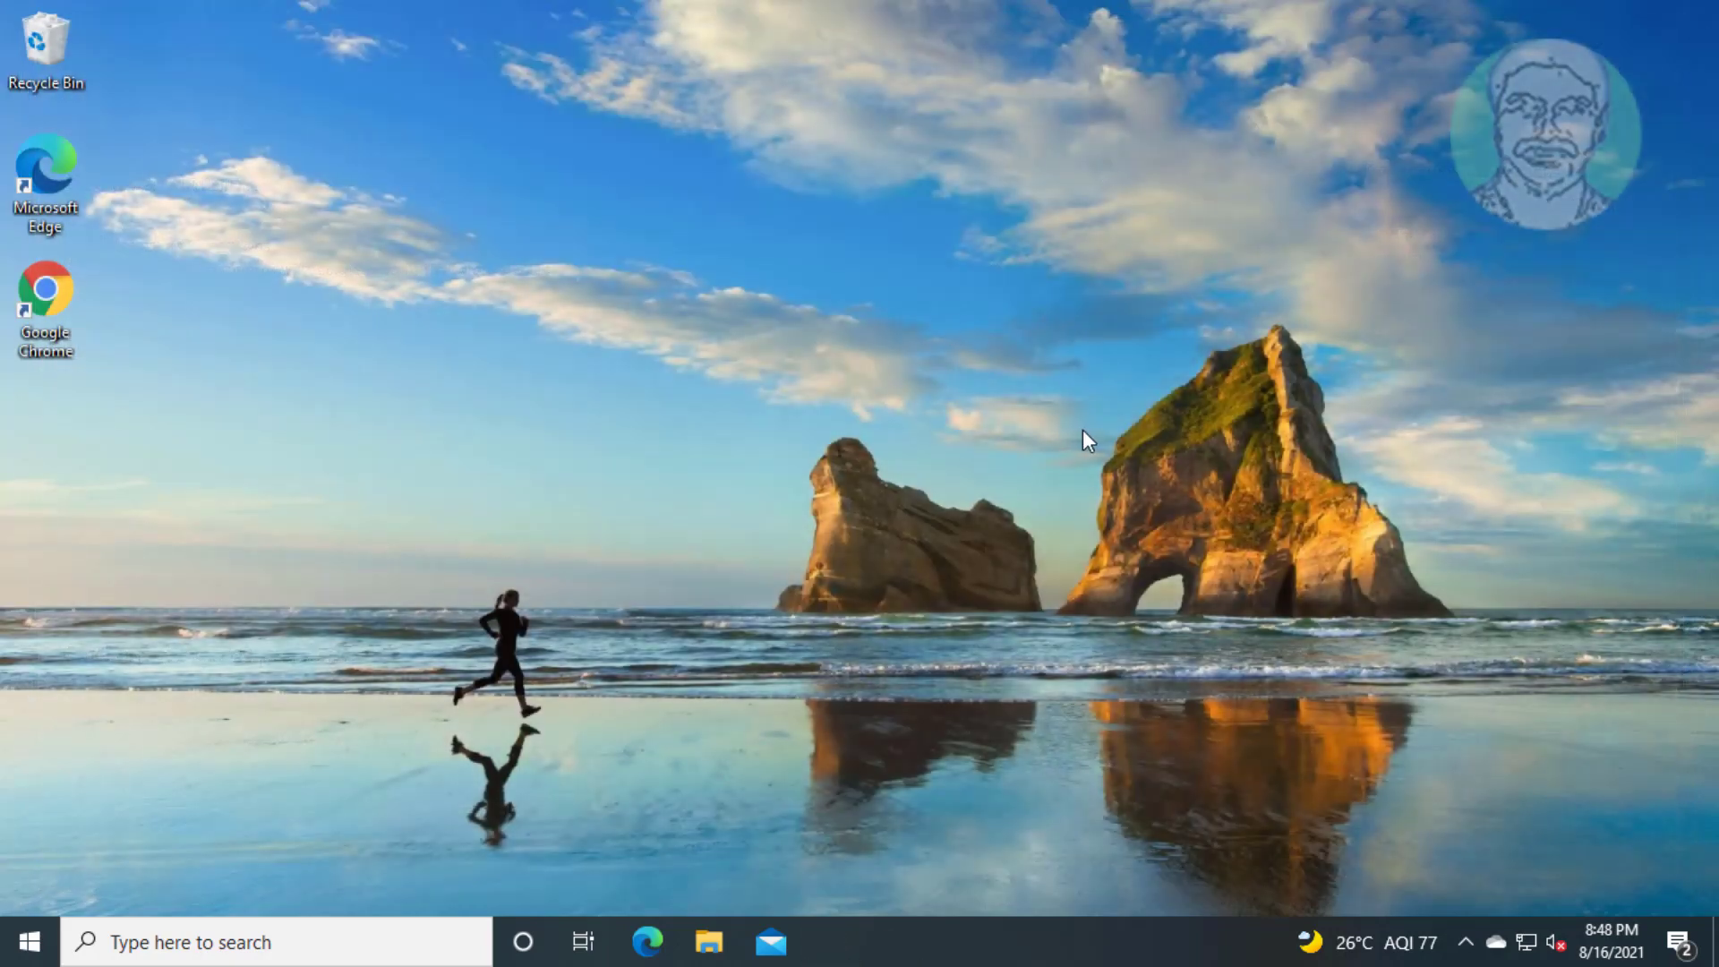
click(239, 941)
text(services)
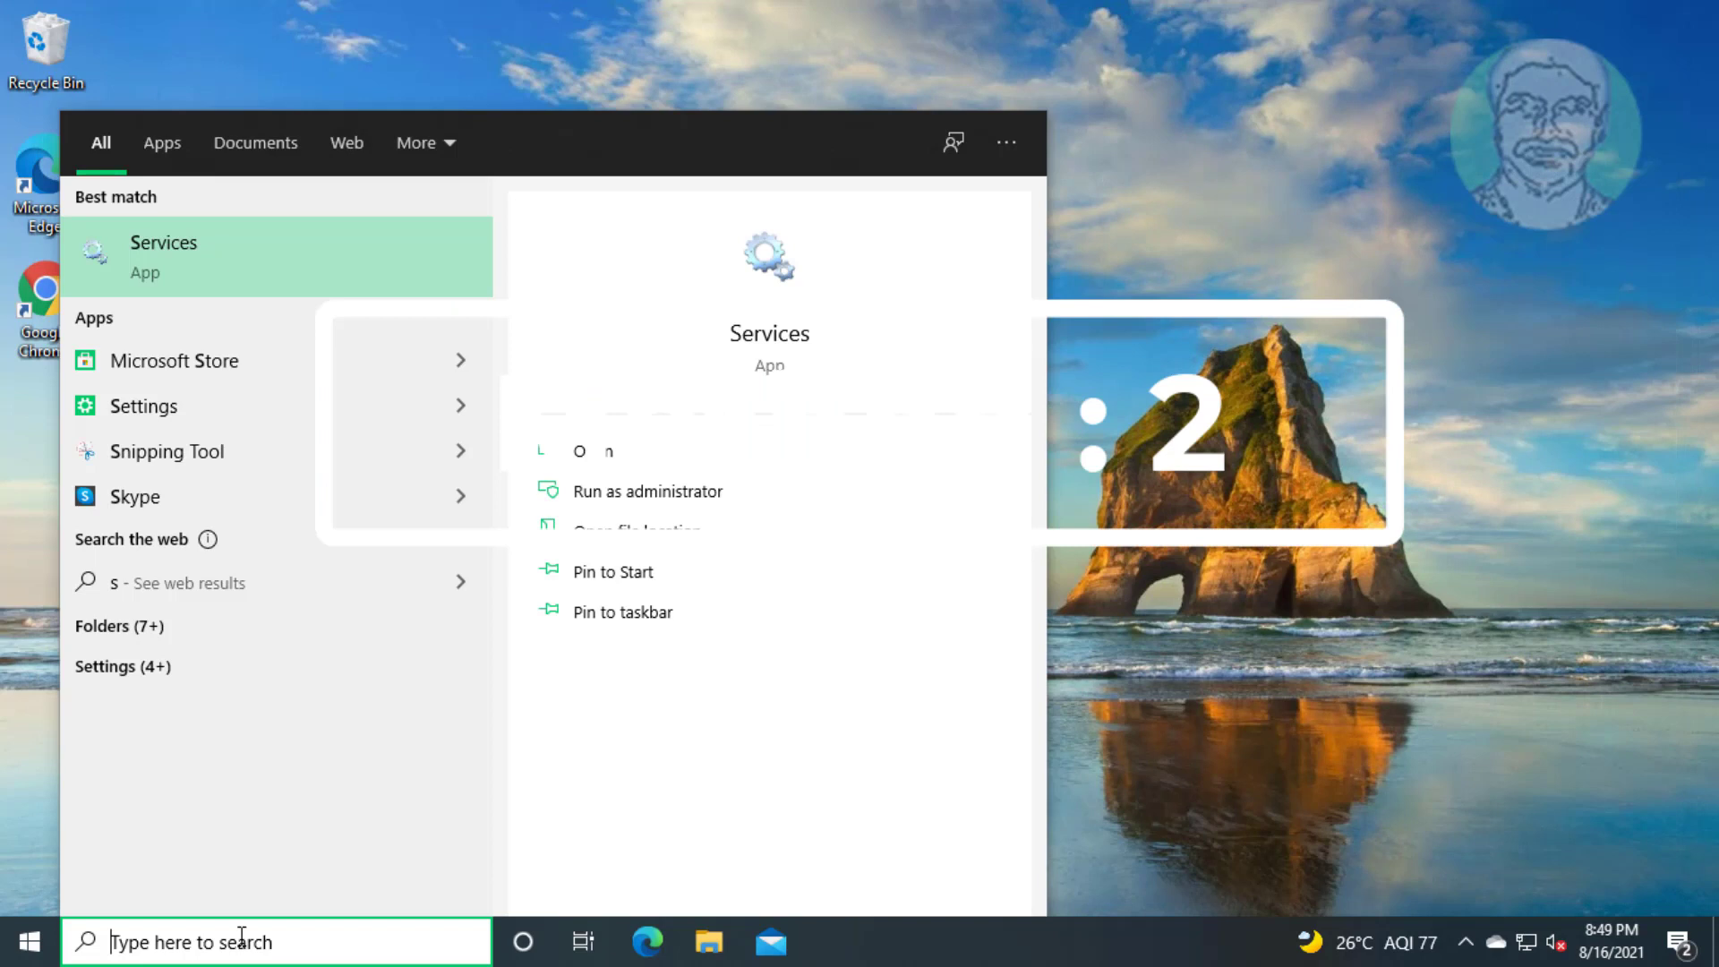
text(services)
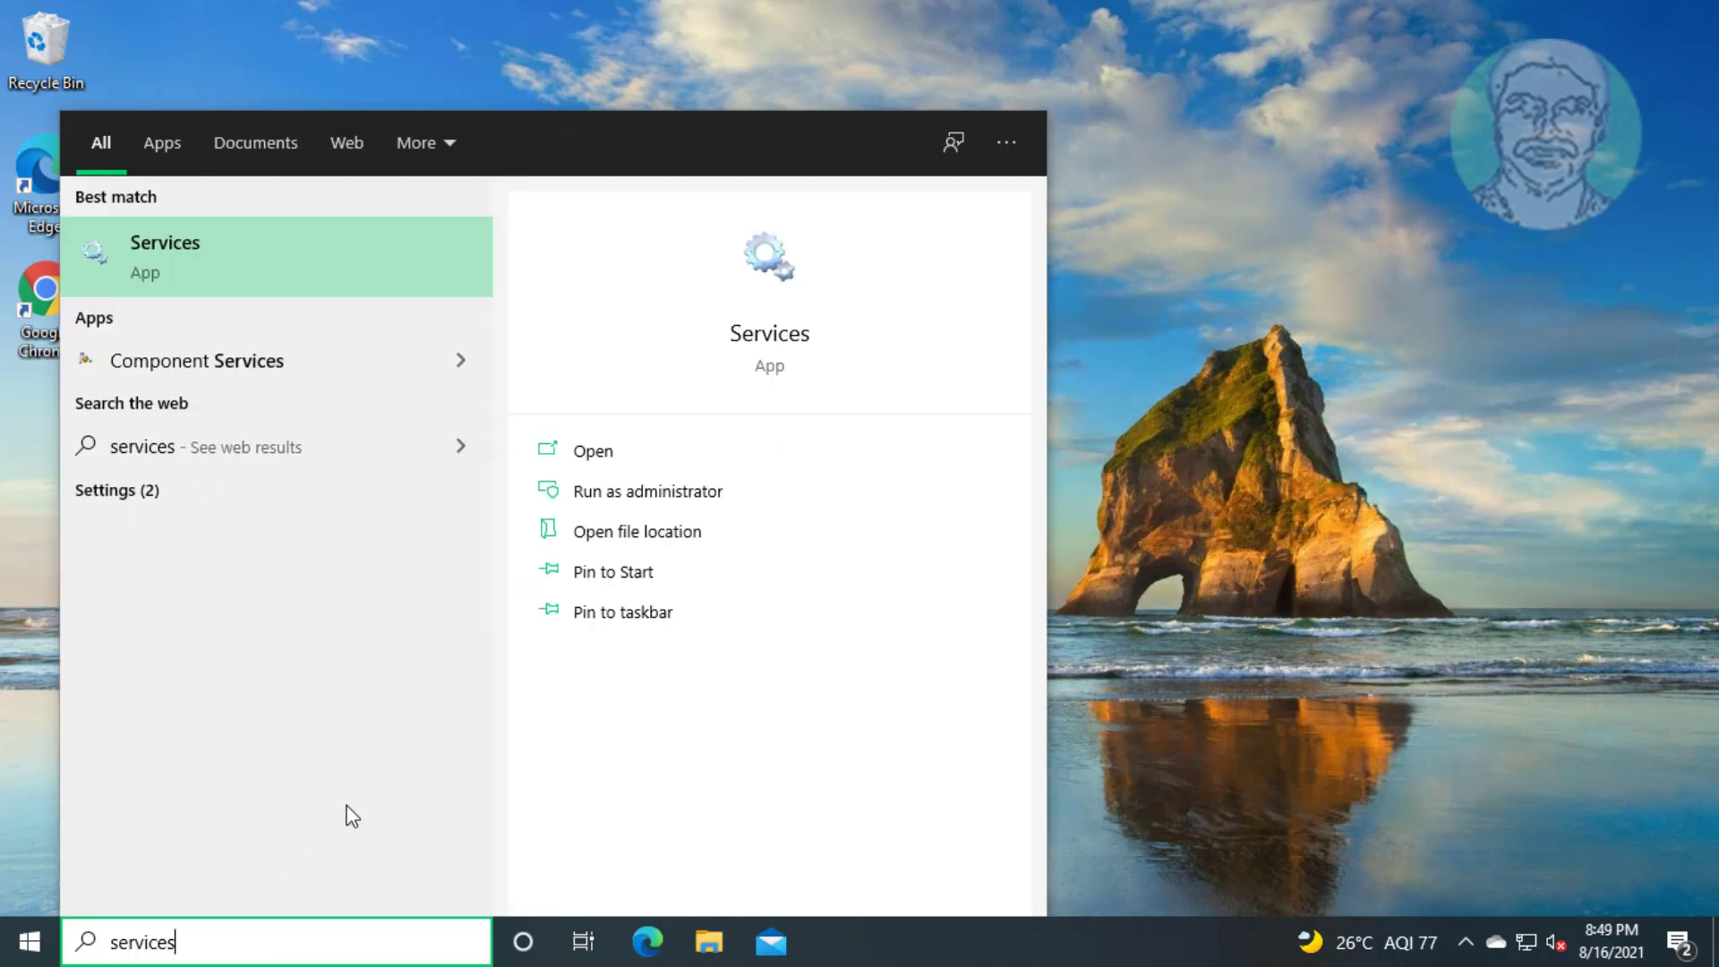
click(222, 250)
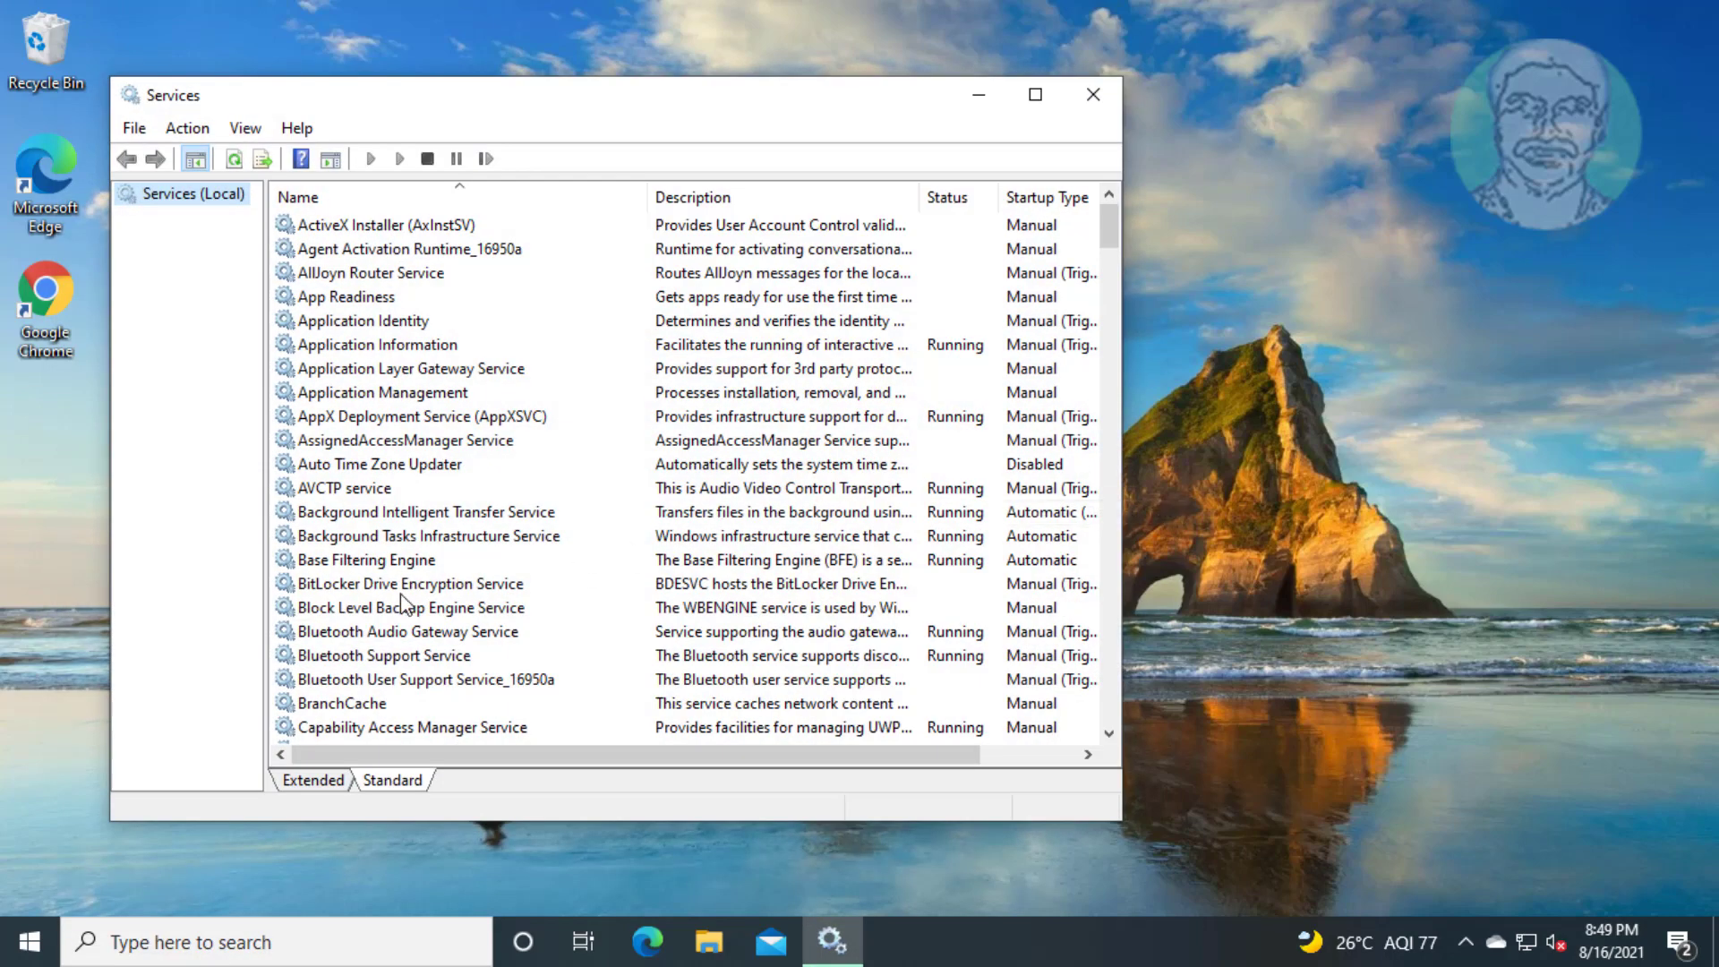
scroll(400, 600, down, 5)
key(w)
scroll(400, 600, down, 4)
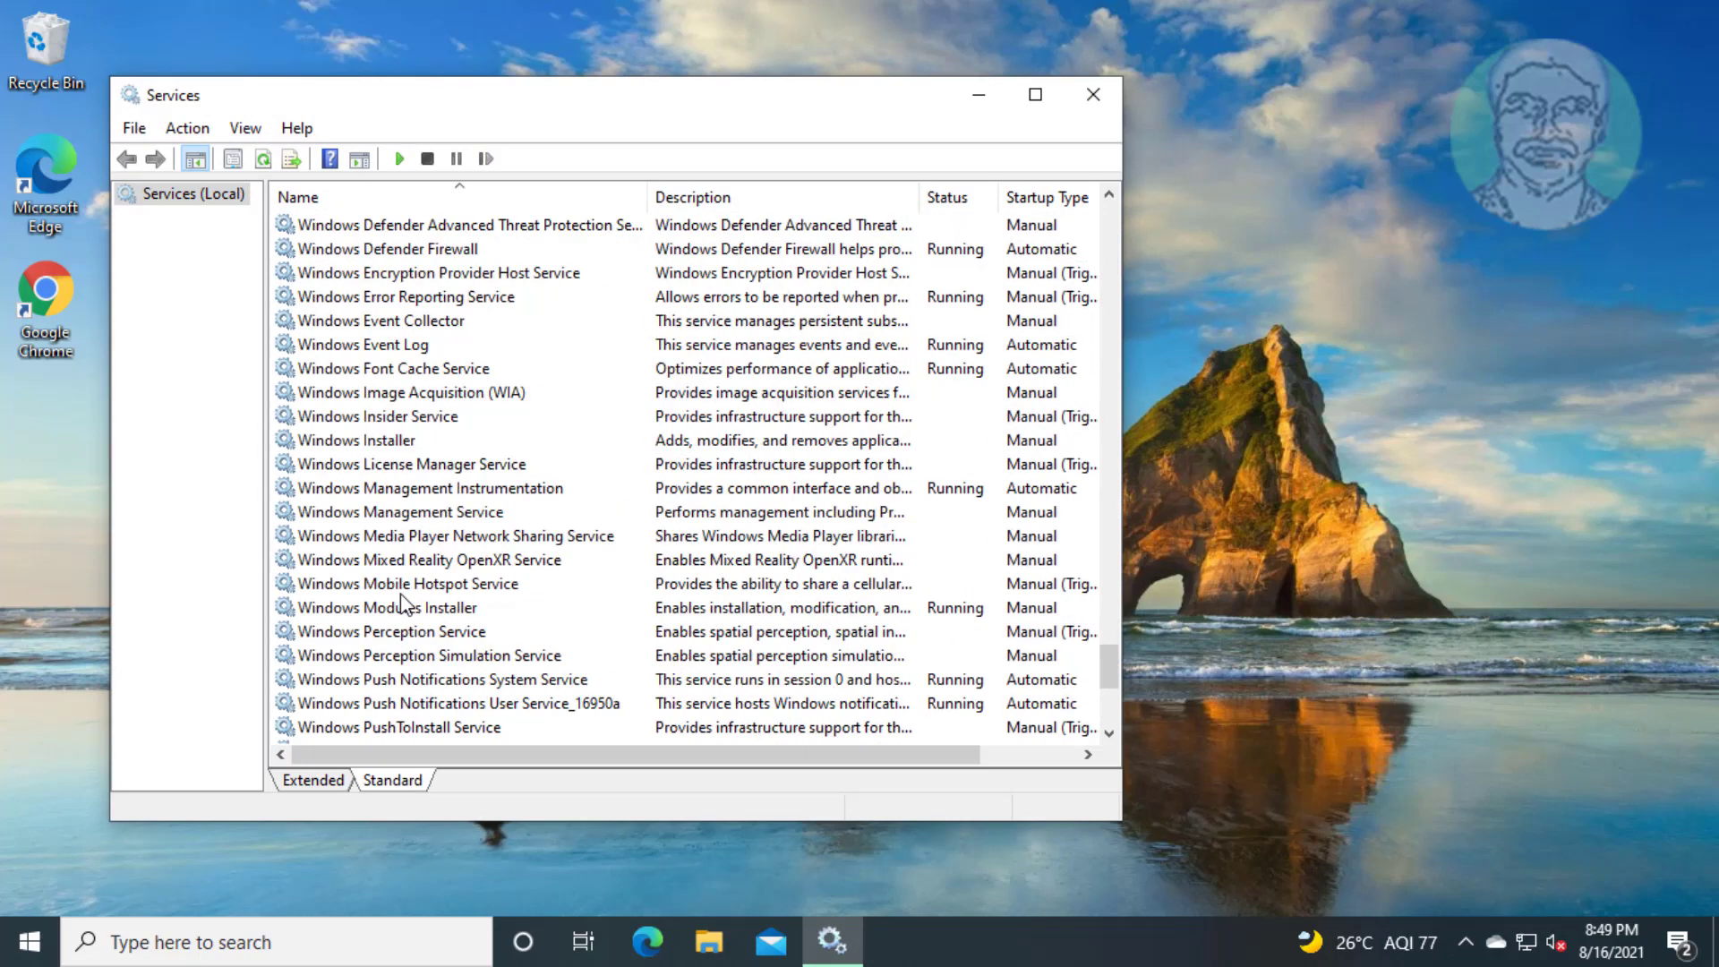
scroll(400, 600, down, 1)
scroll(400, 601, down, 5)
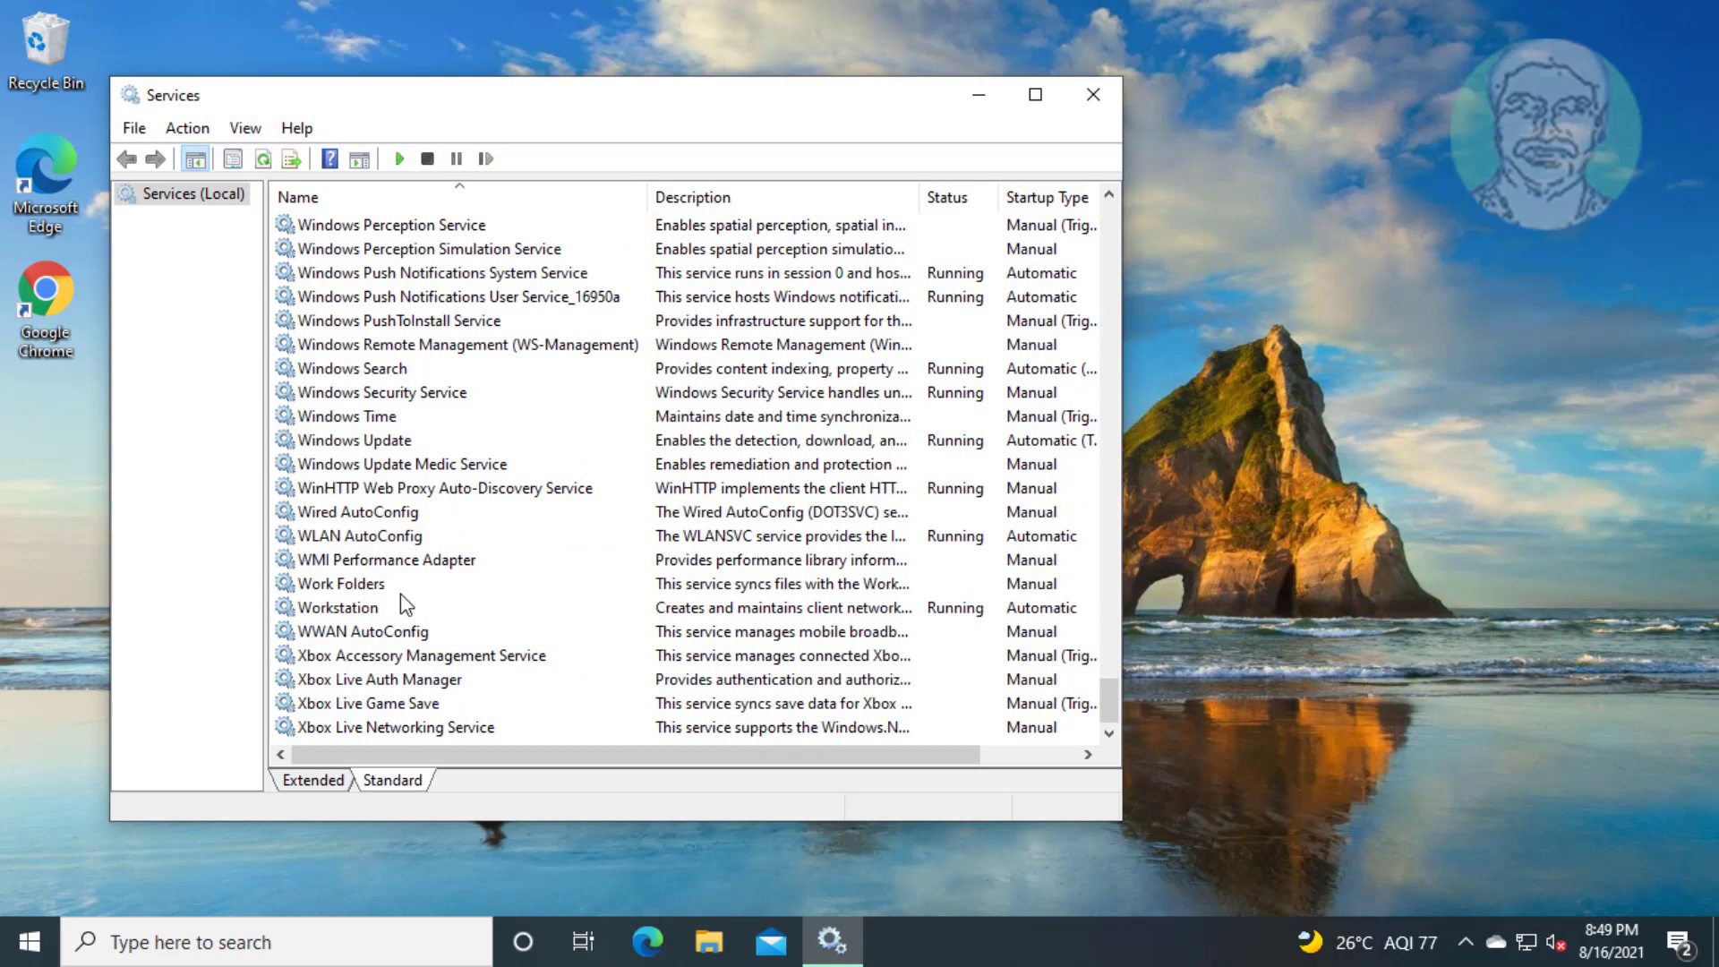
Step: Stop the Windows Update service from its Properties dialog and minimize Services
click(394, 444)
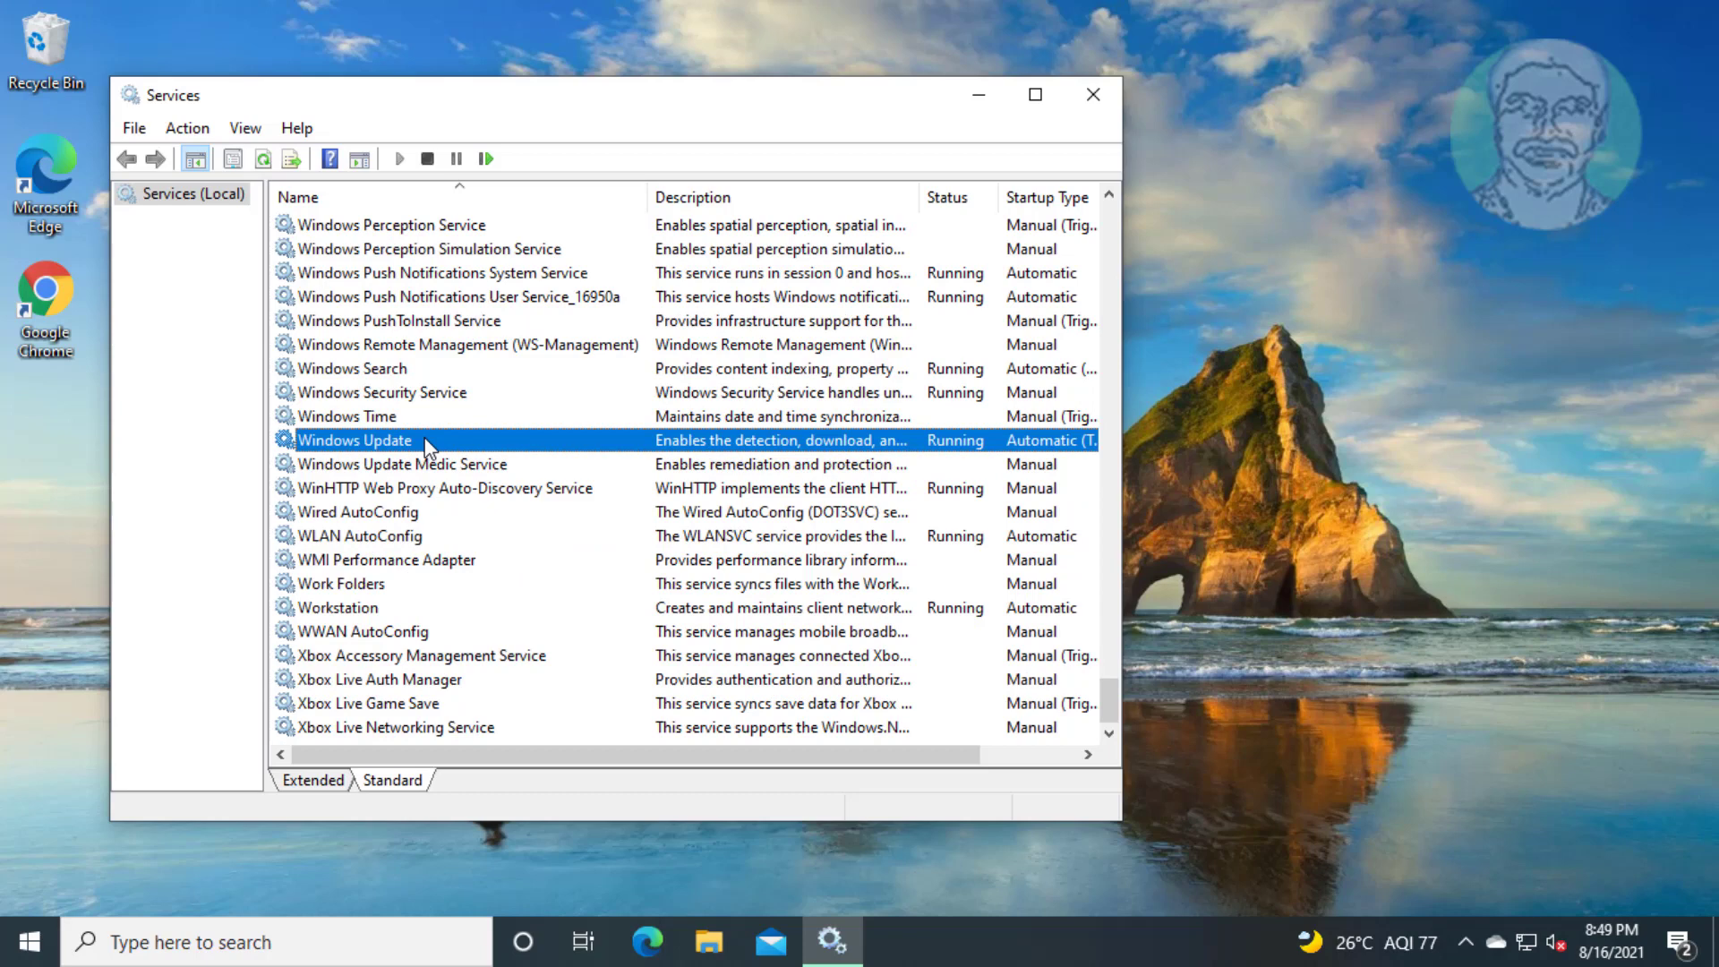
double_click(427, 446)
click(552, 560)
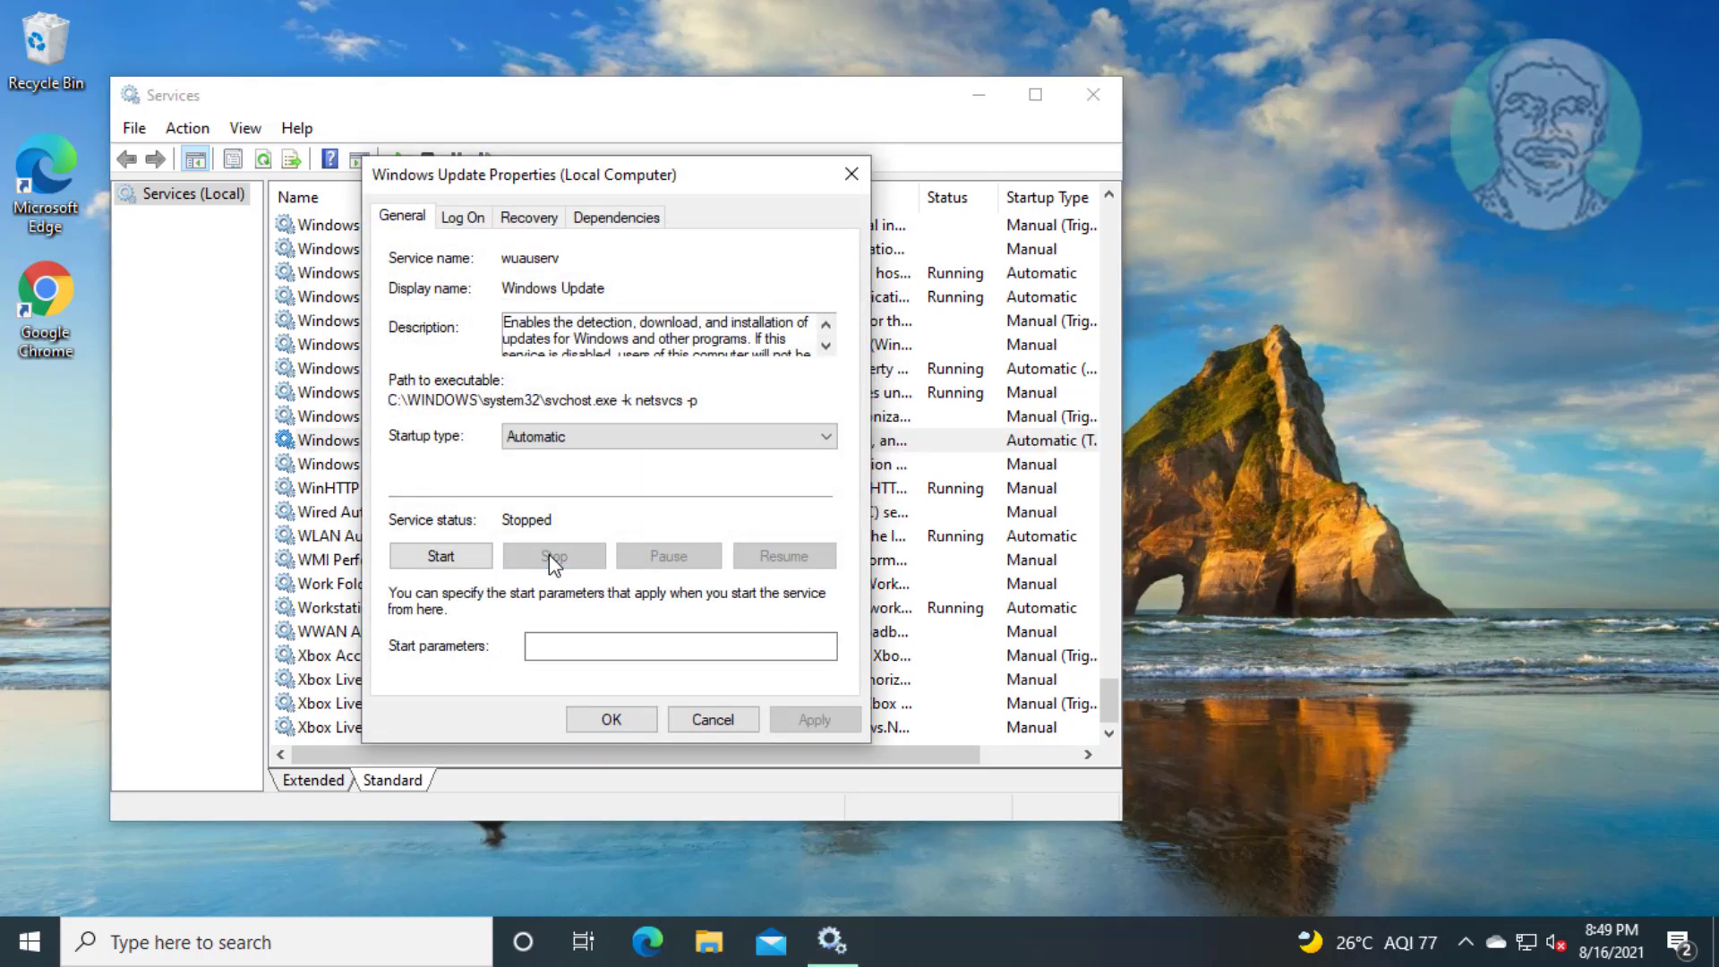
click(583, 728)
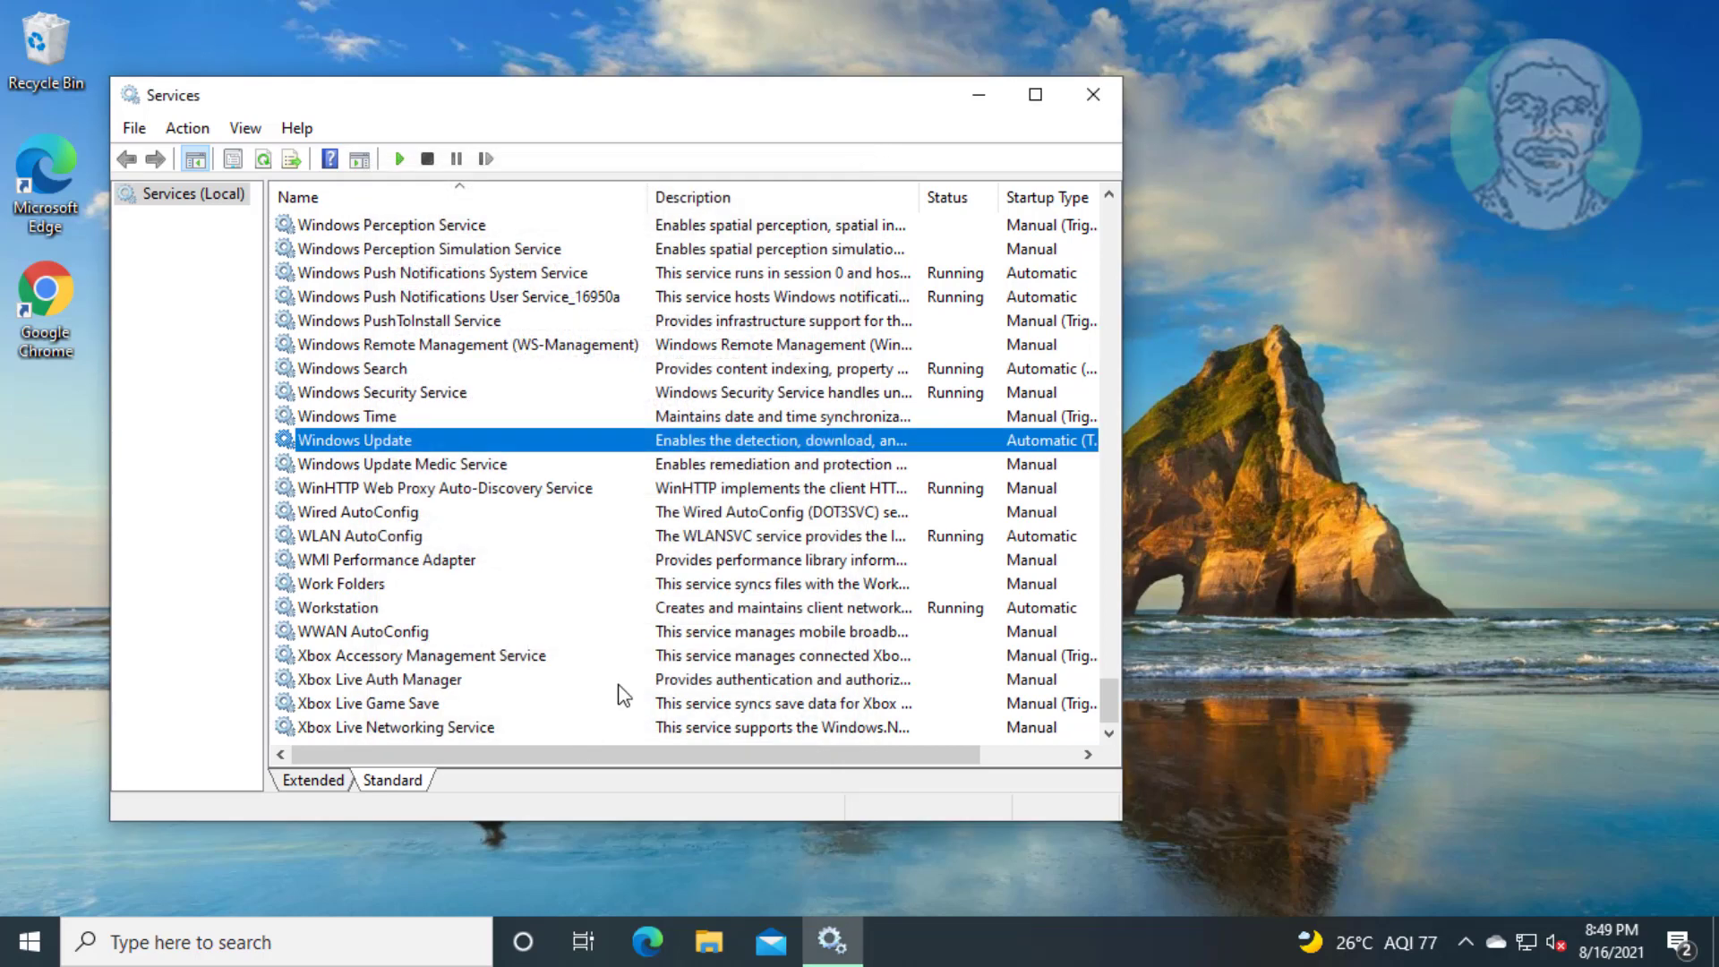
click(979, 97)
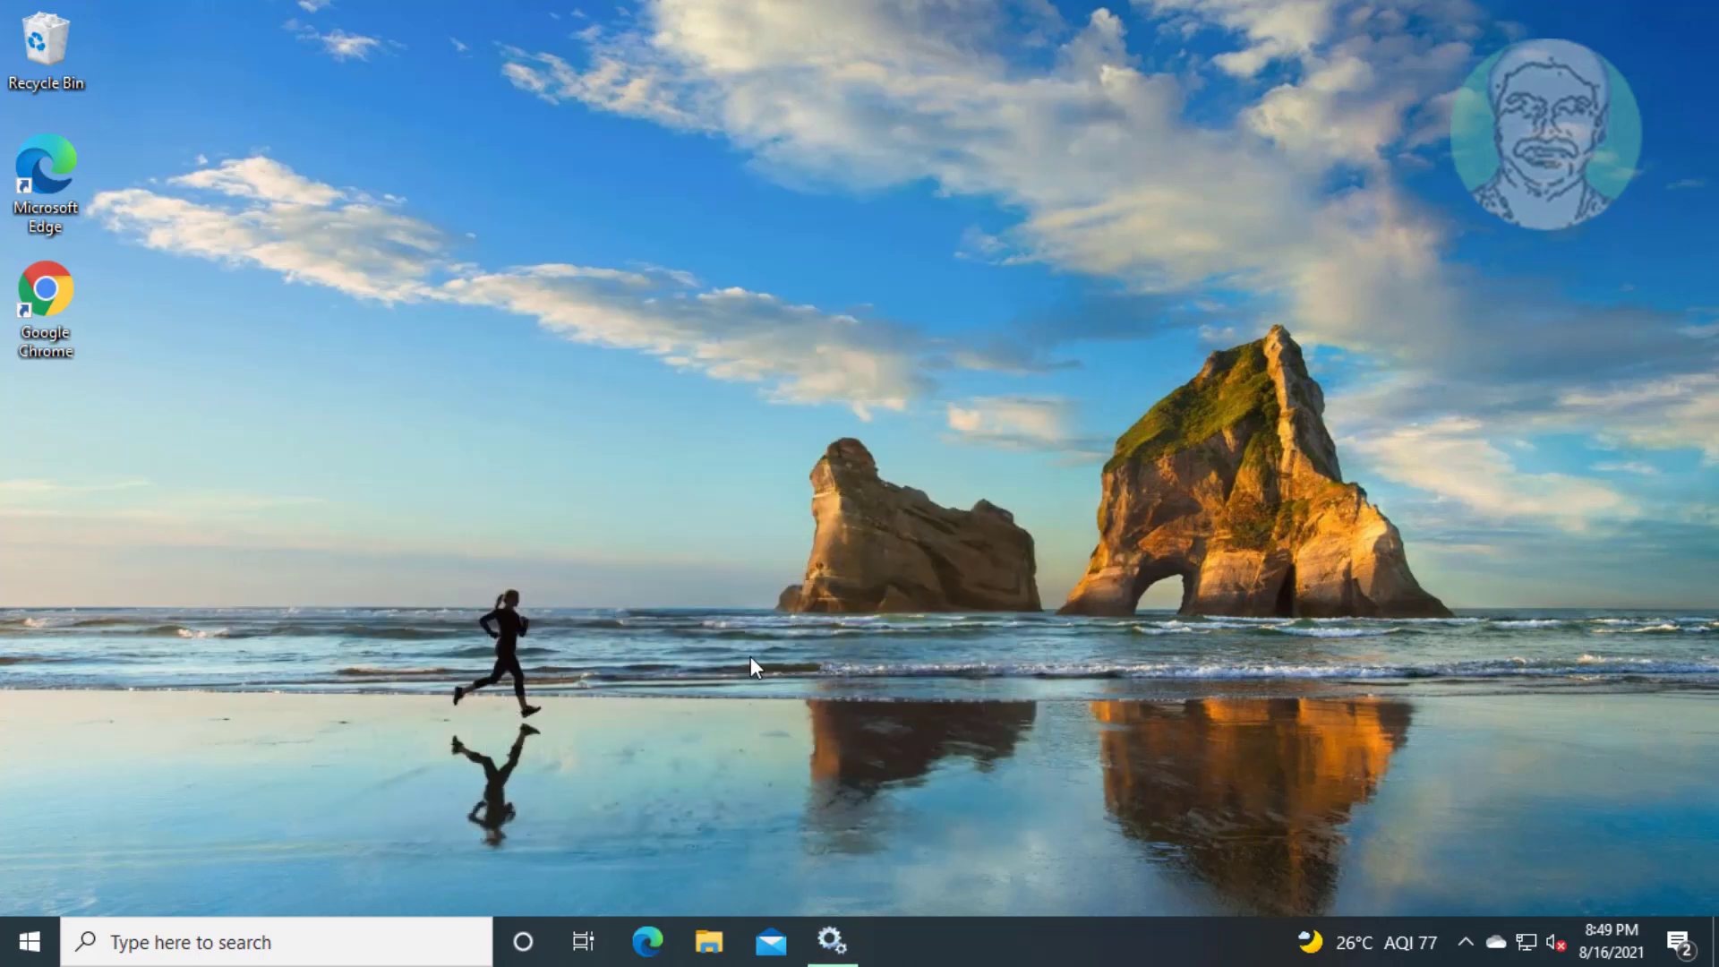
Step: Navigate File Explorer to C:\Windows\SoftwareDistribution\Download
click(705, 947)
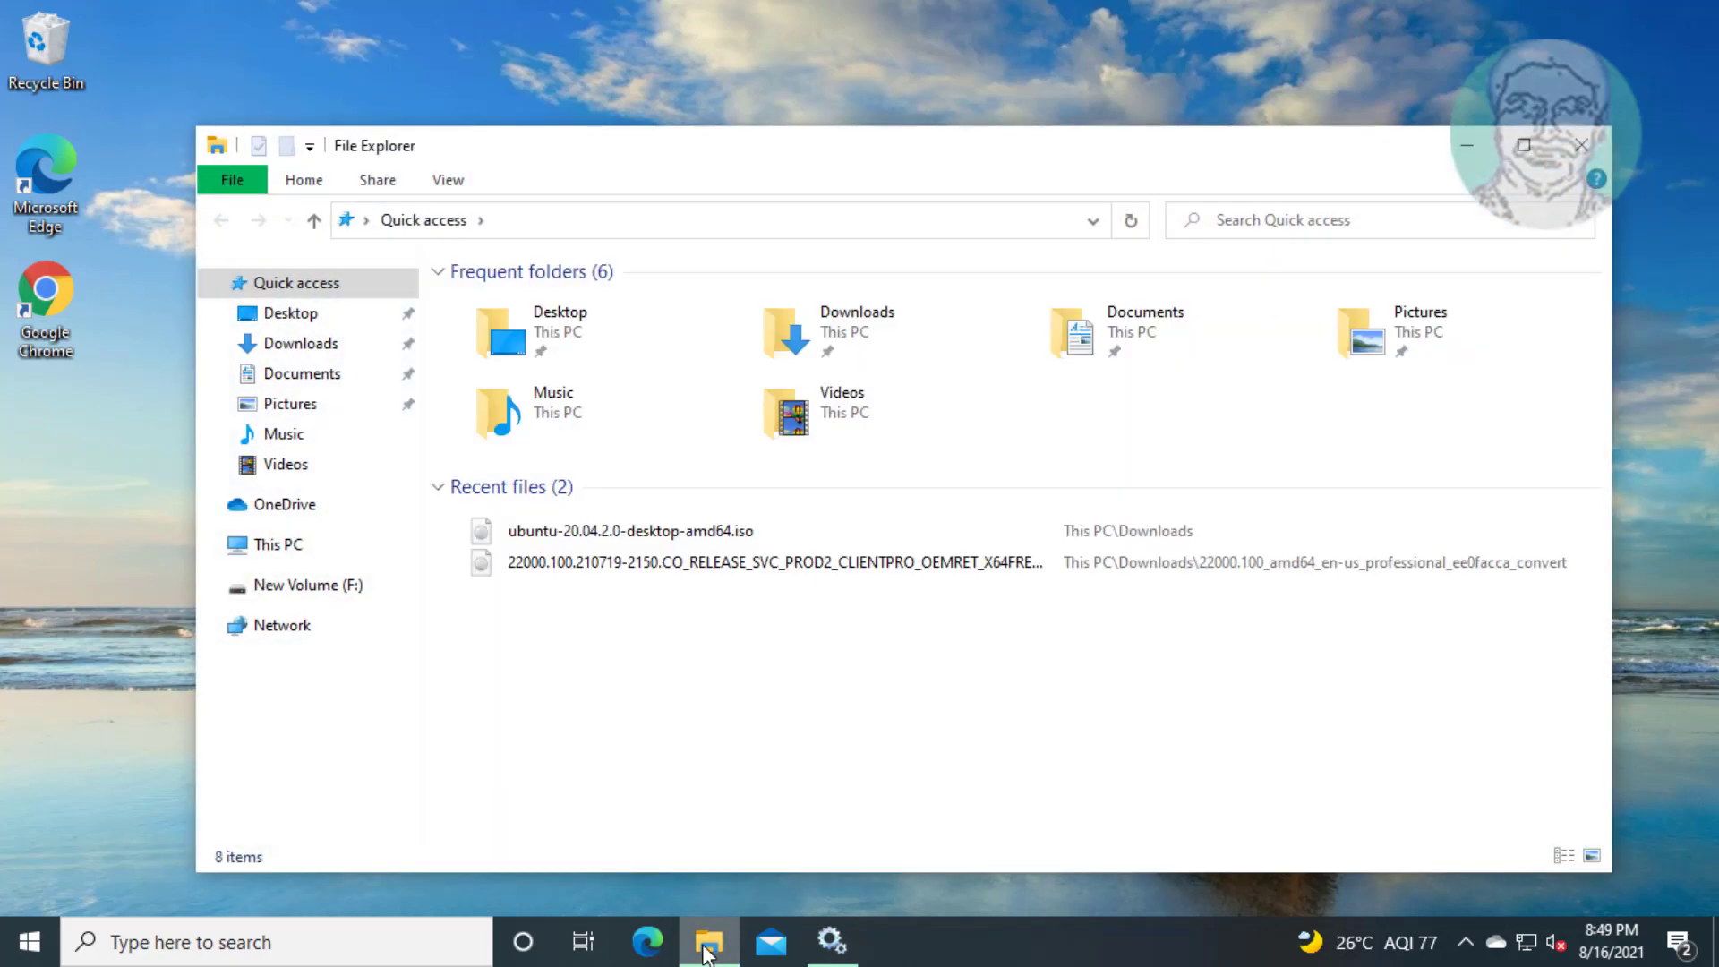
click(303, 551)
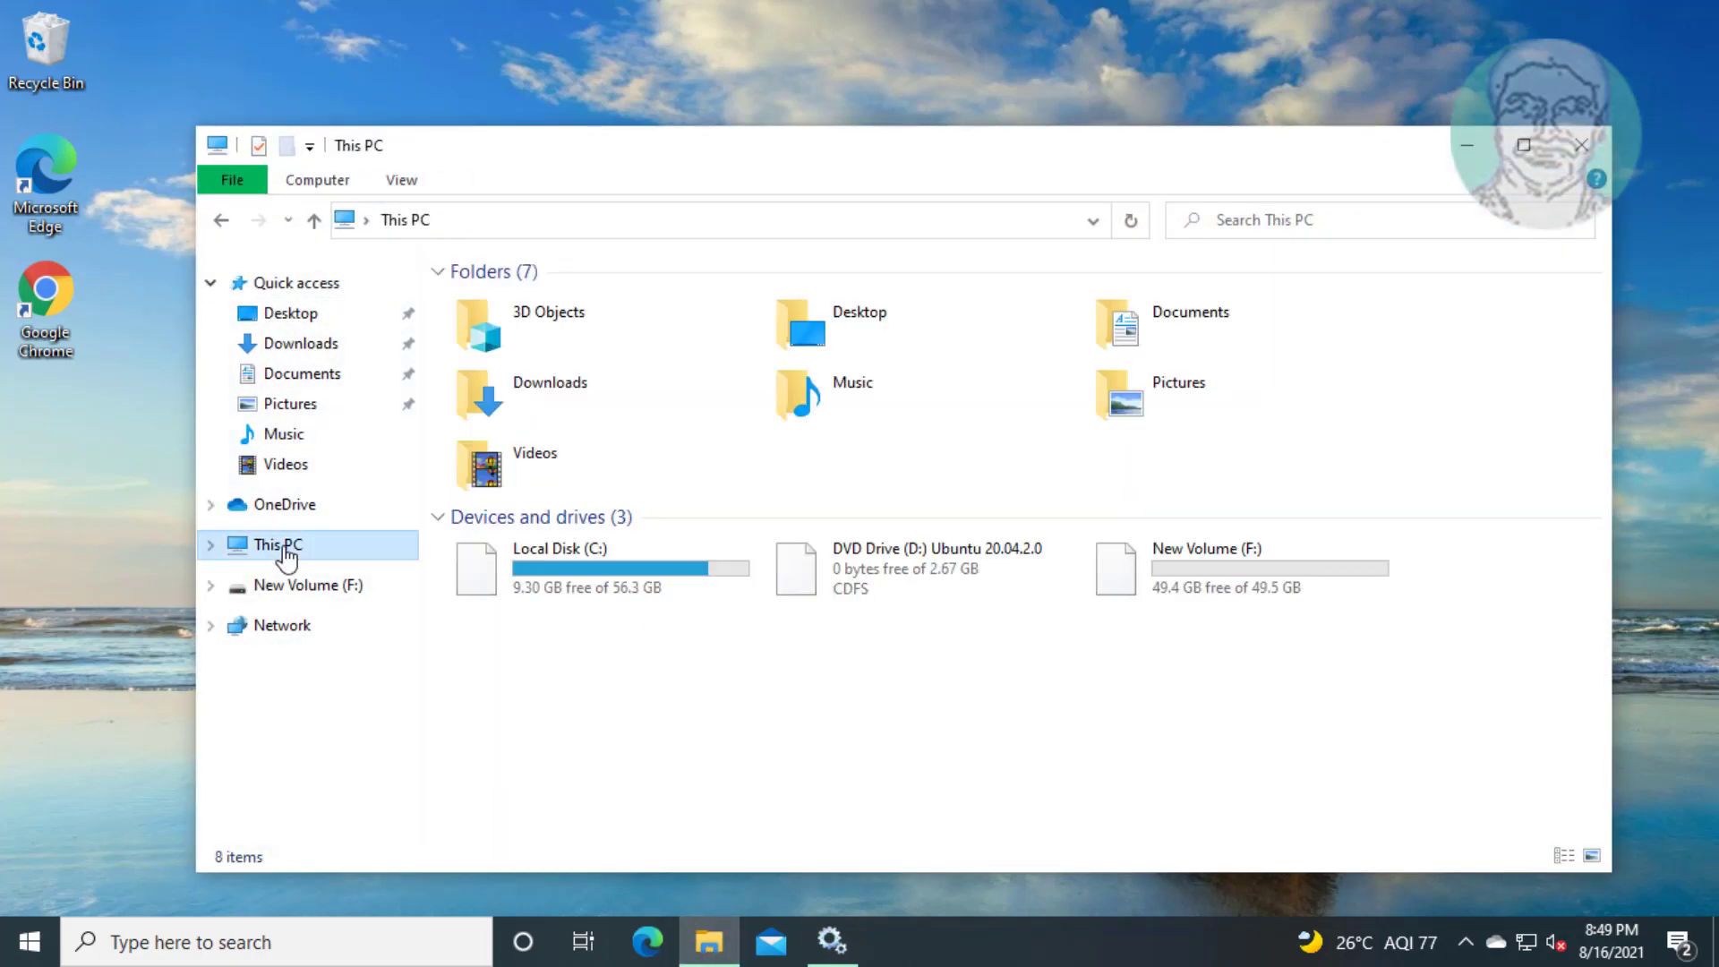
double_click(638, 584)
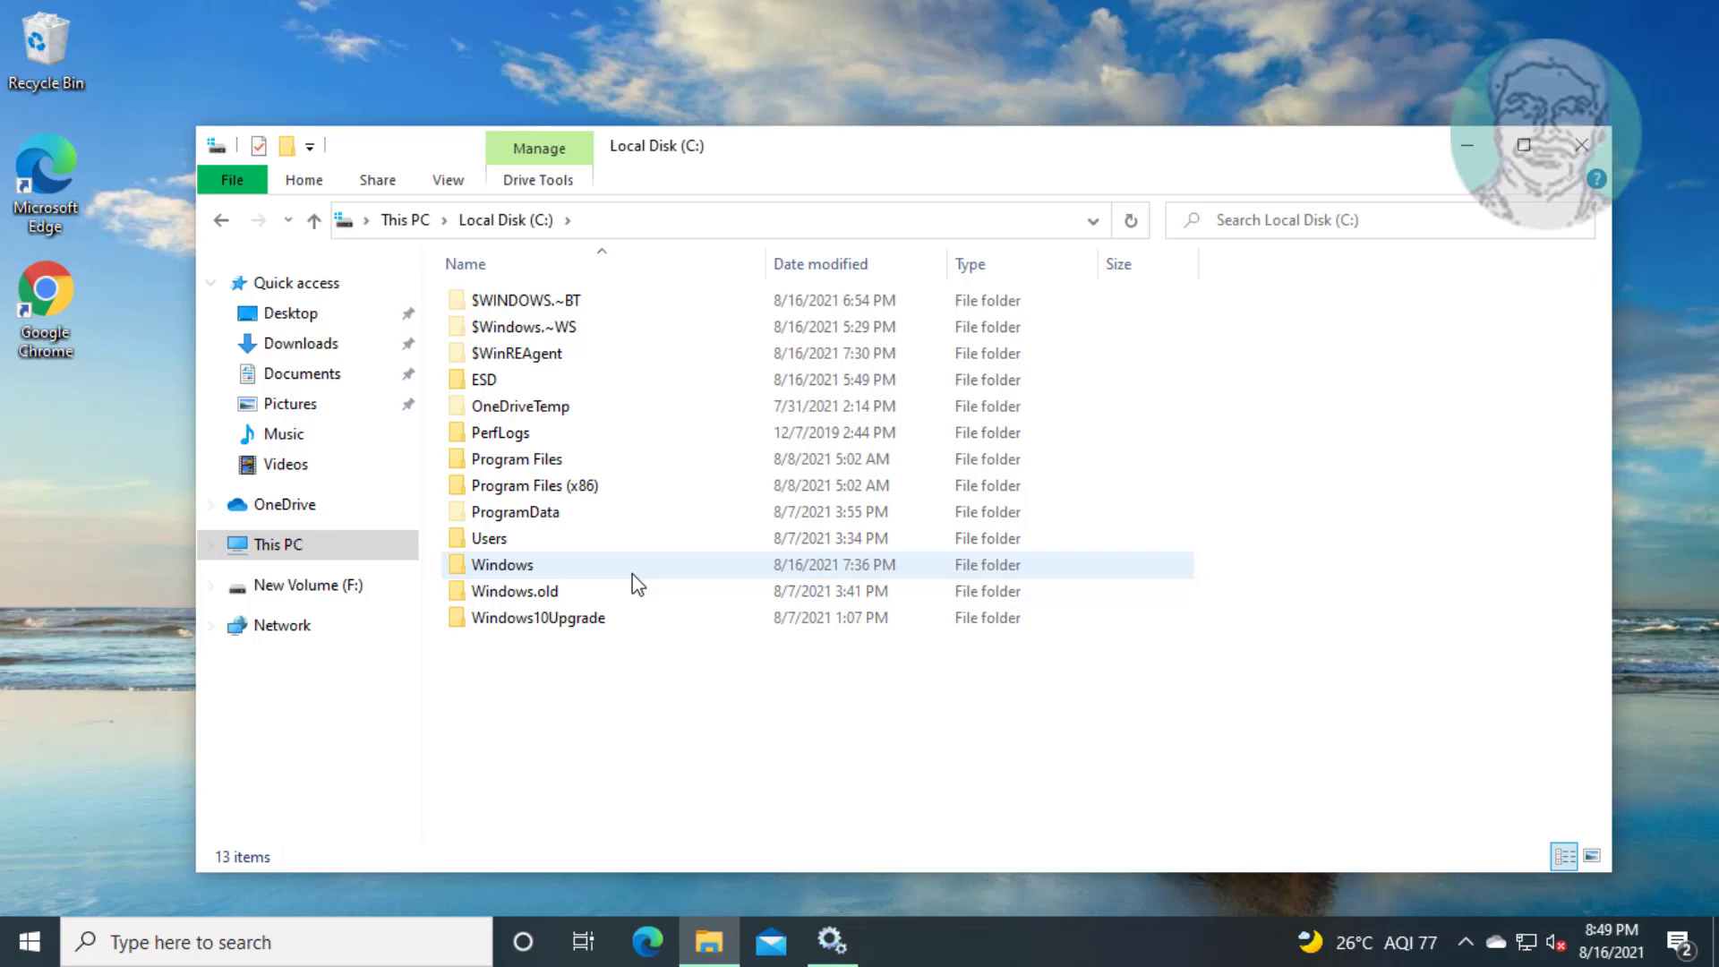
double_click(547, 568)
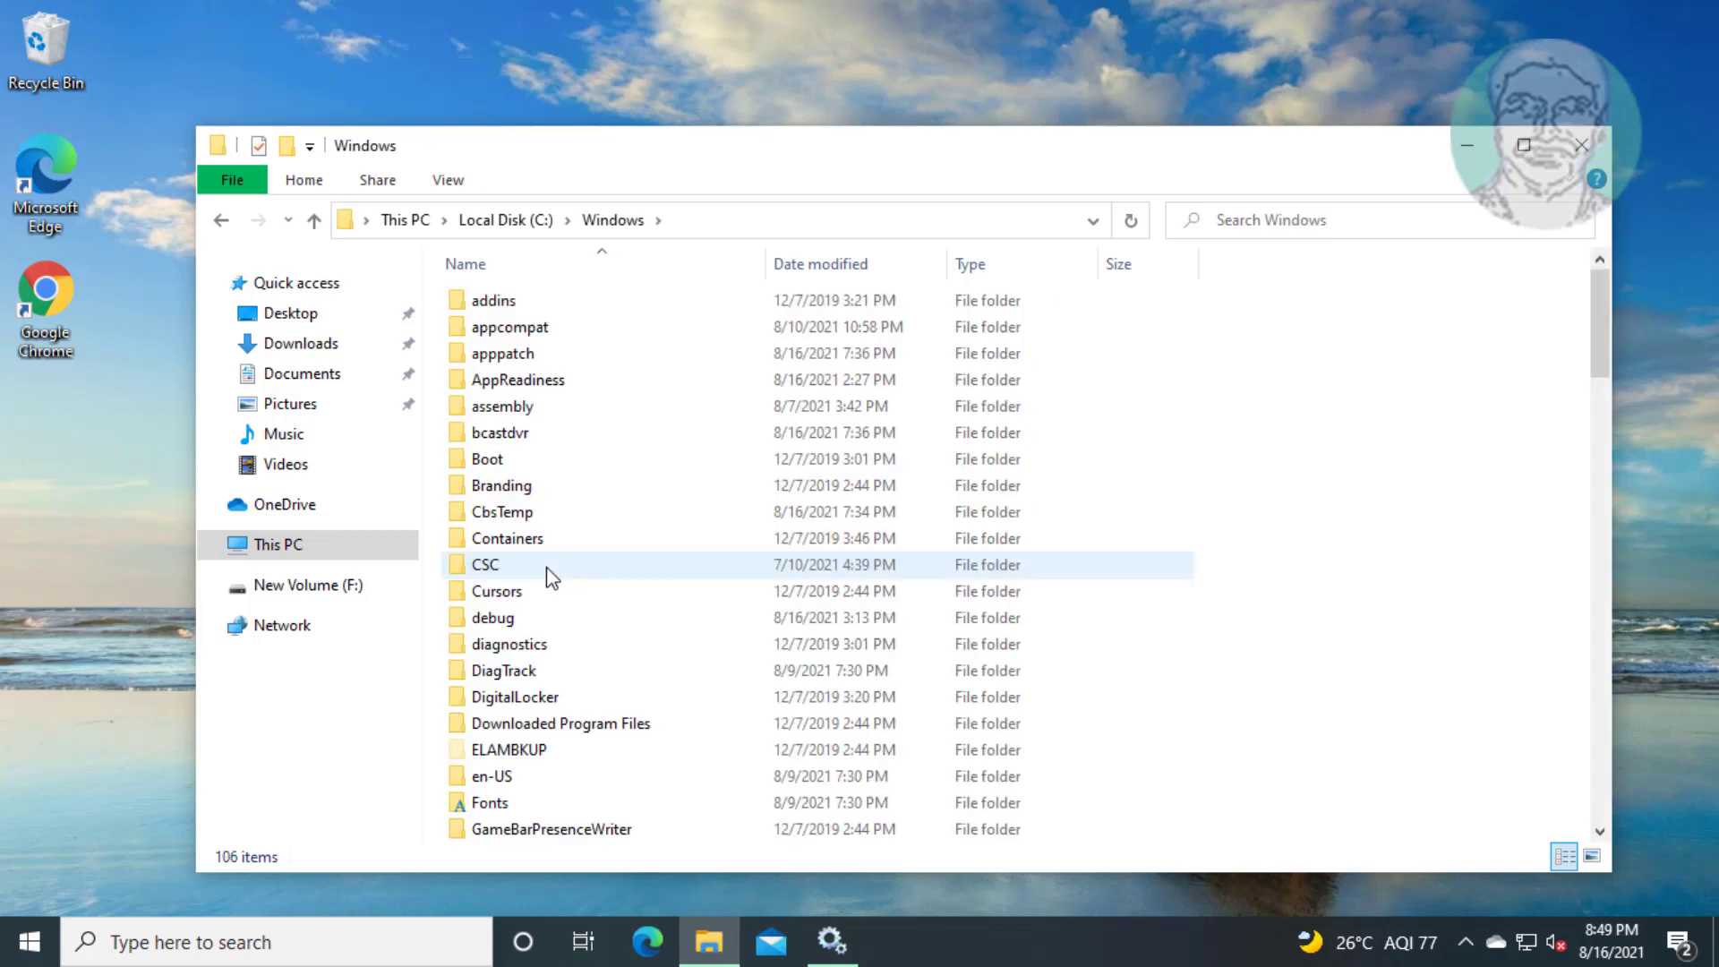
key(s)
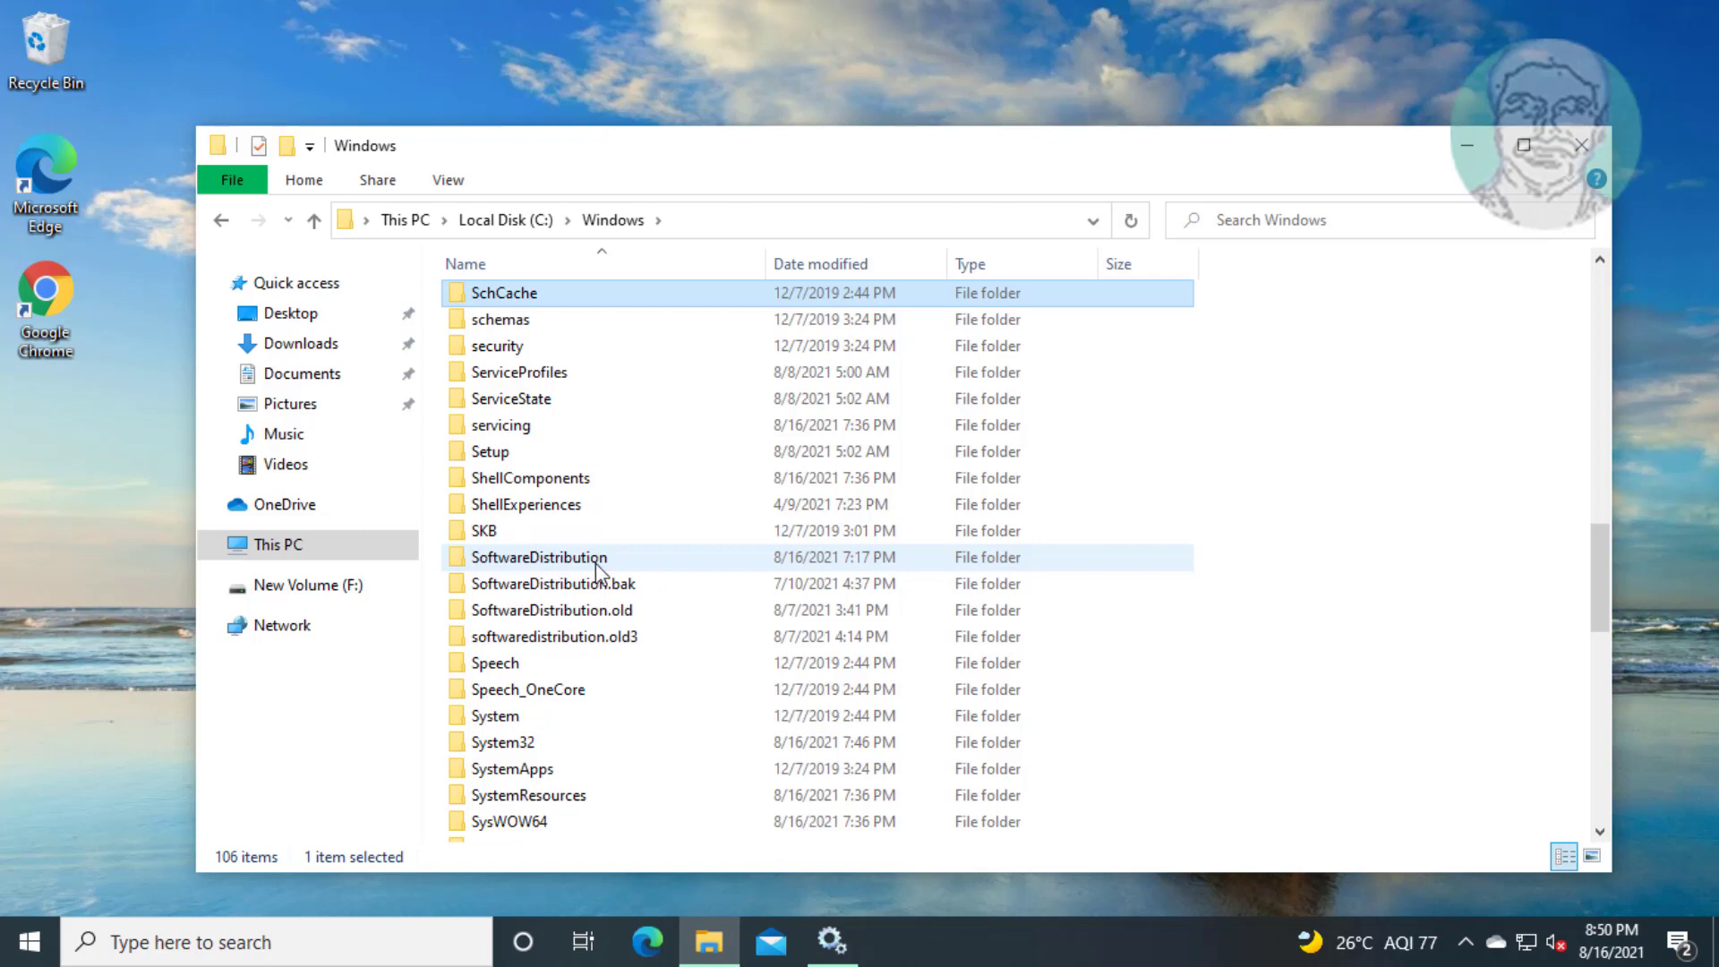
click(595, 565)
double_click(592, 555)
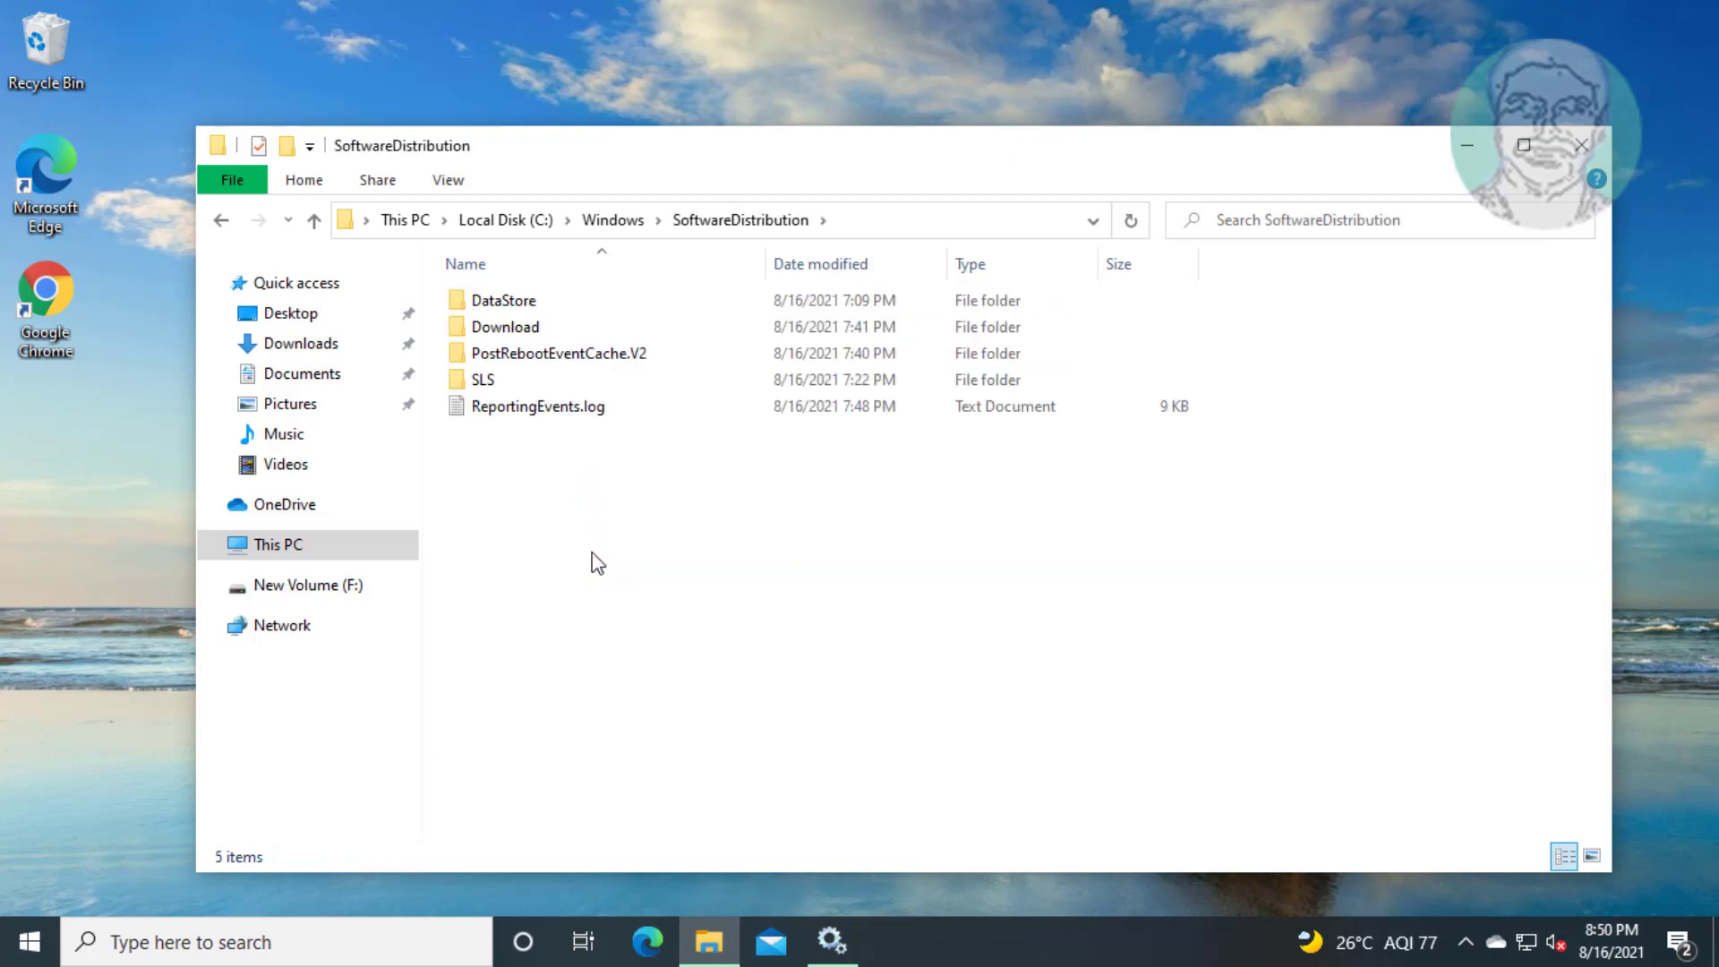
double_click(510, 327)
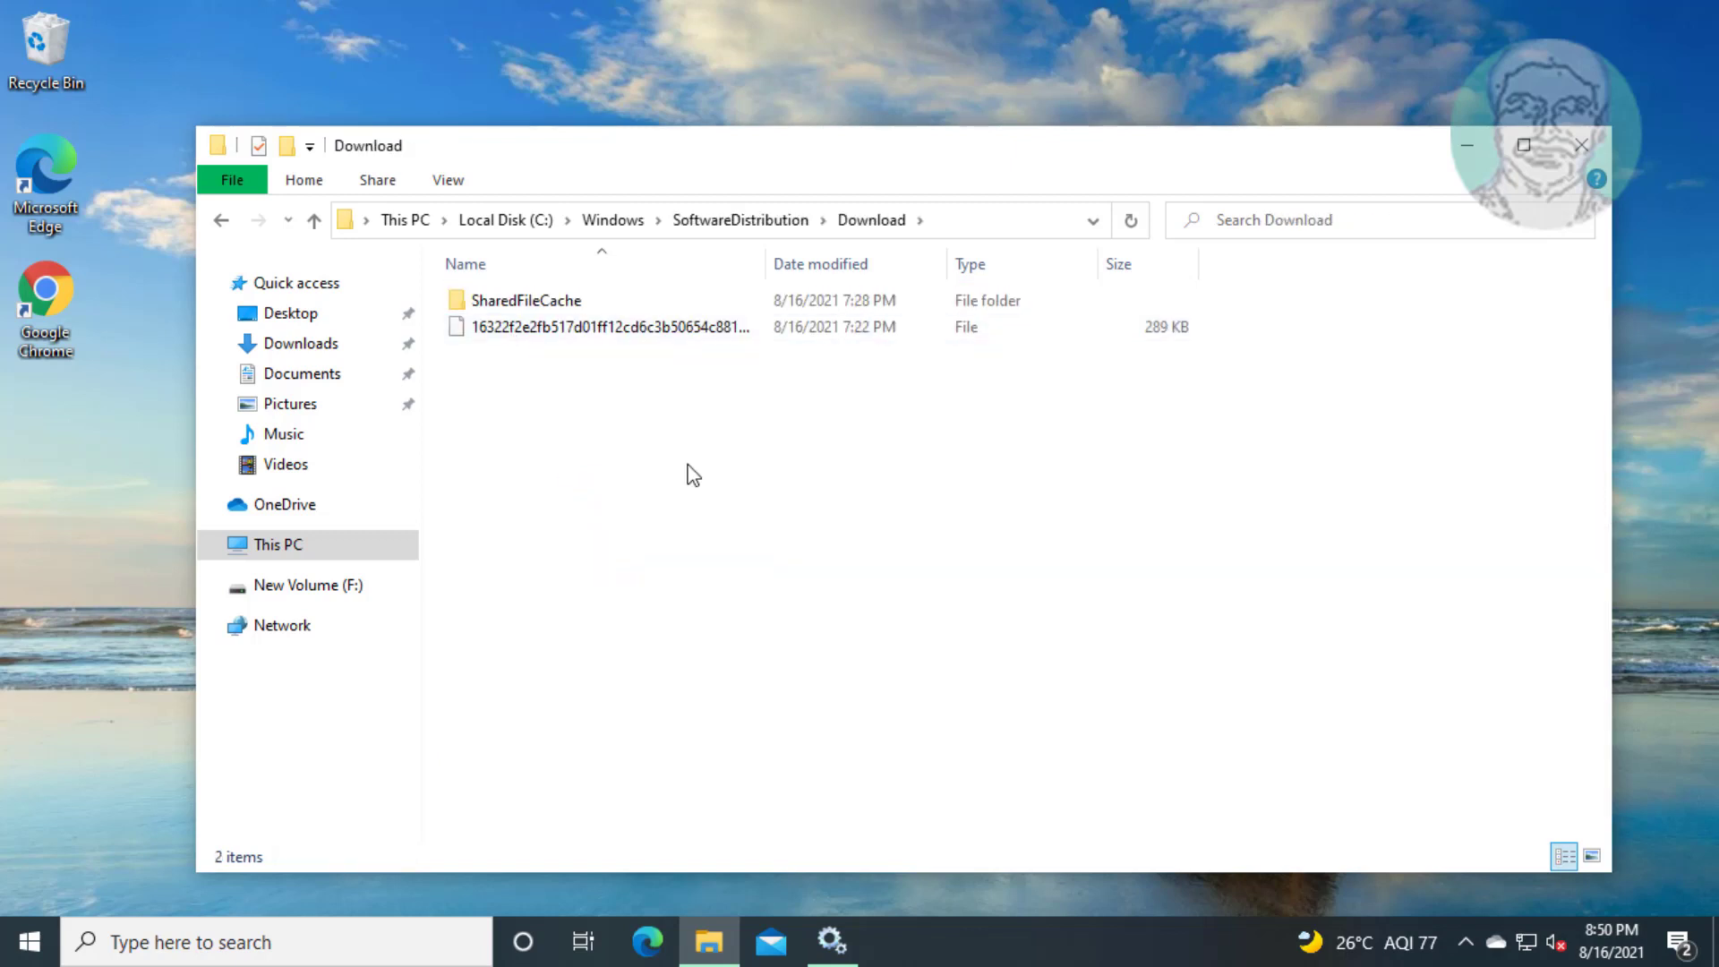
Step: Select all items in the Download folder and delete them
drag(713, 621, 529, 277)
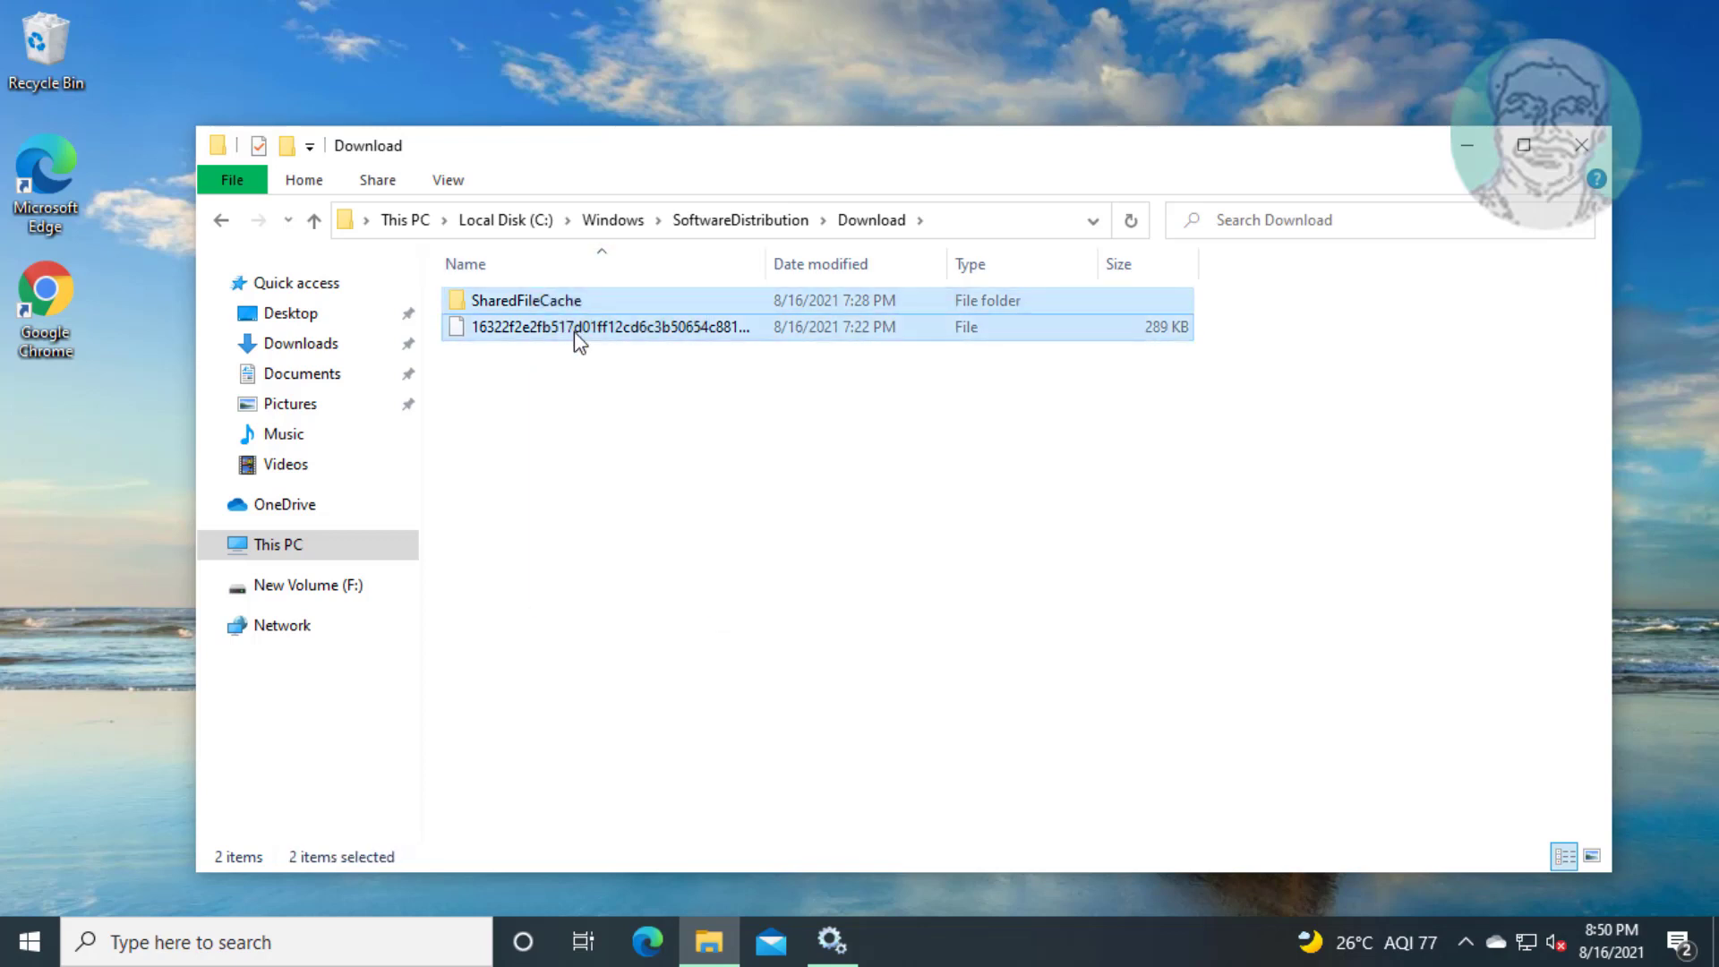
right_click(574, 331)
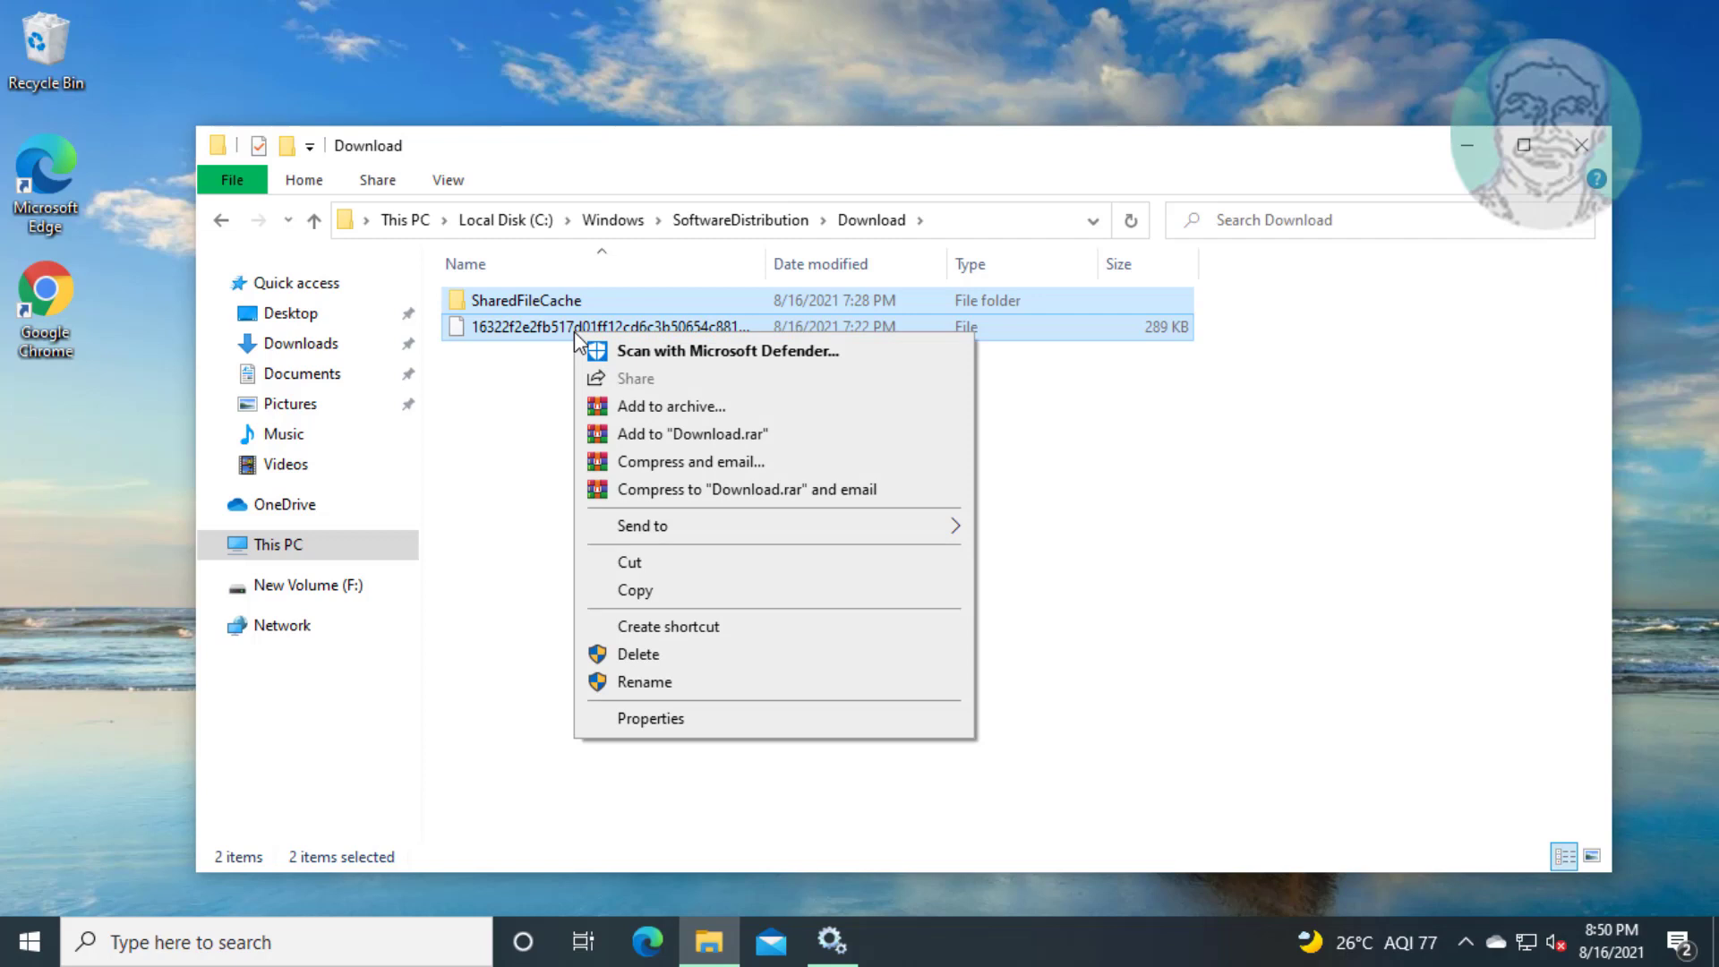
click(665, 660)
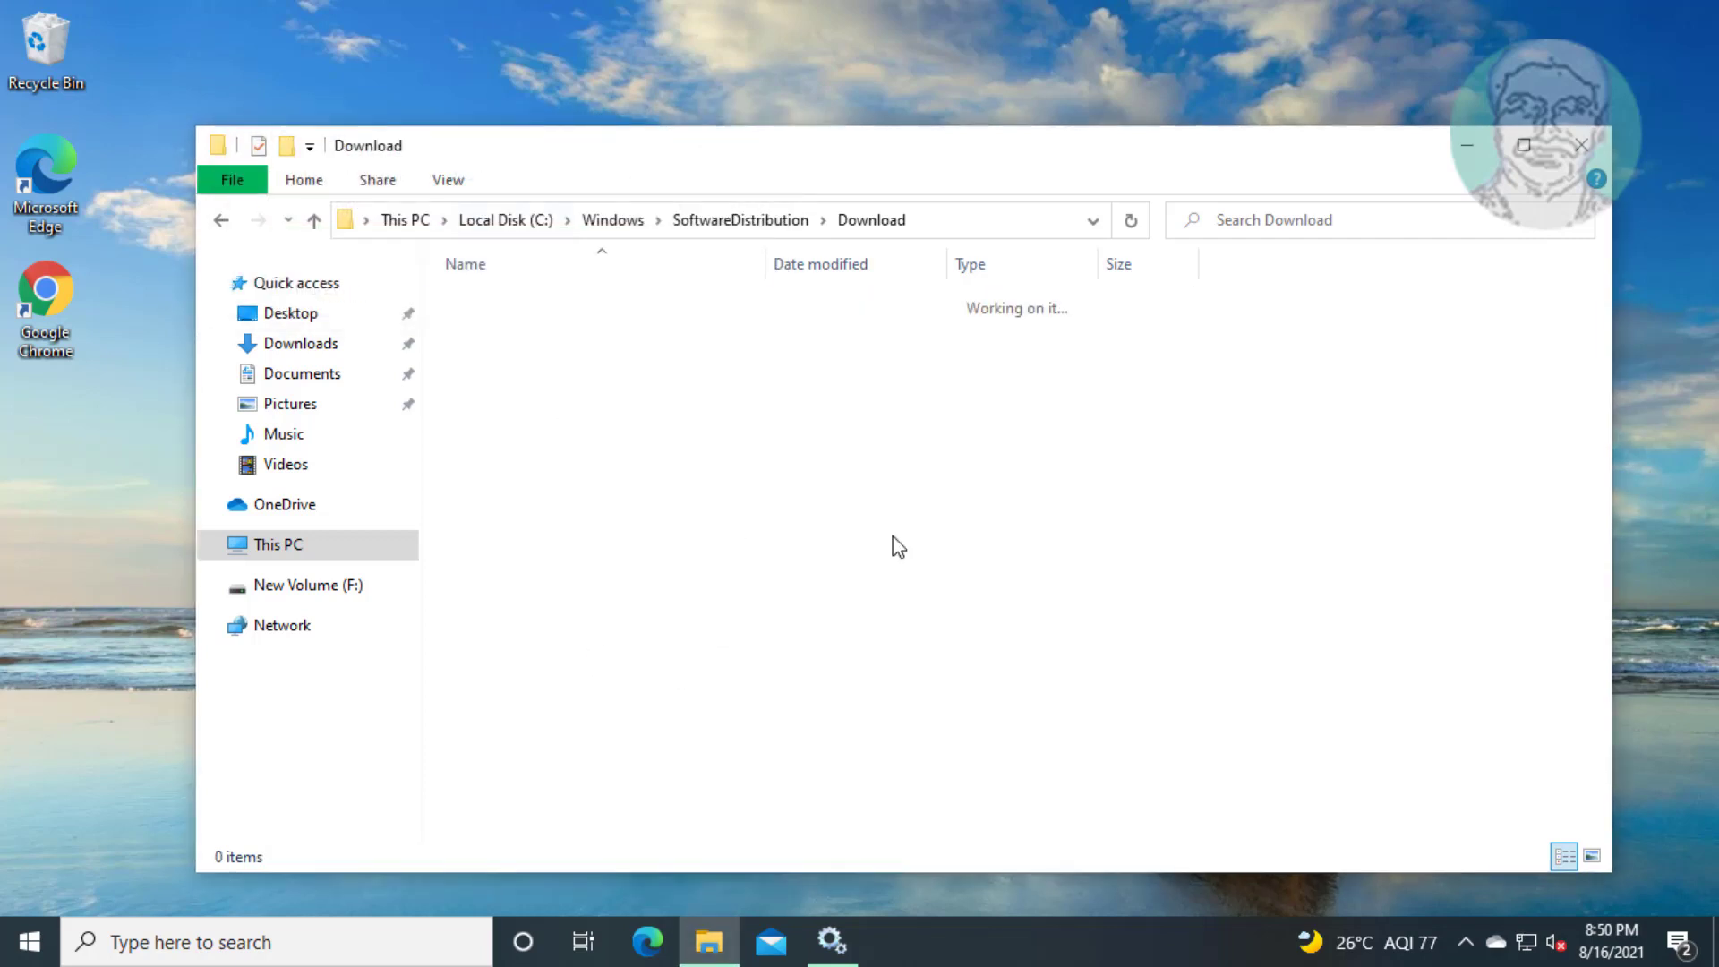
Step: Close the folder window and launch Command Prompt as administrator, approving UAC
click(1598, 147)
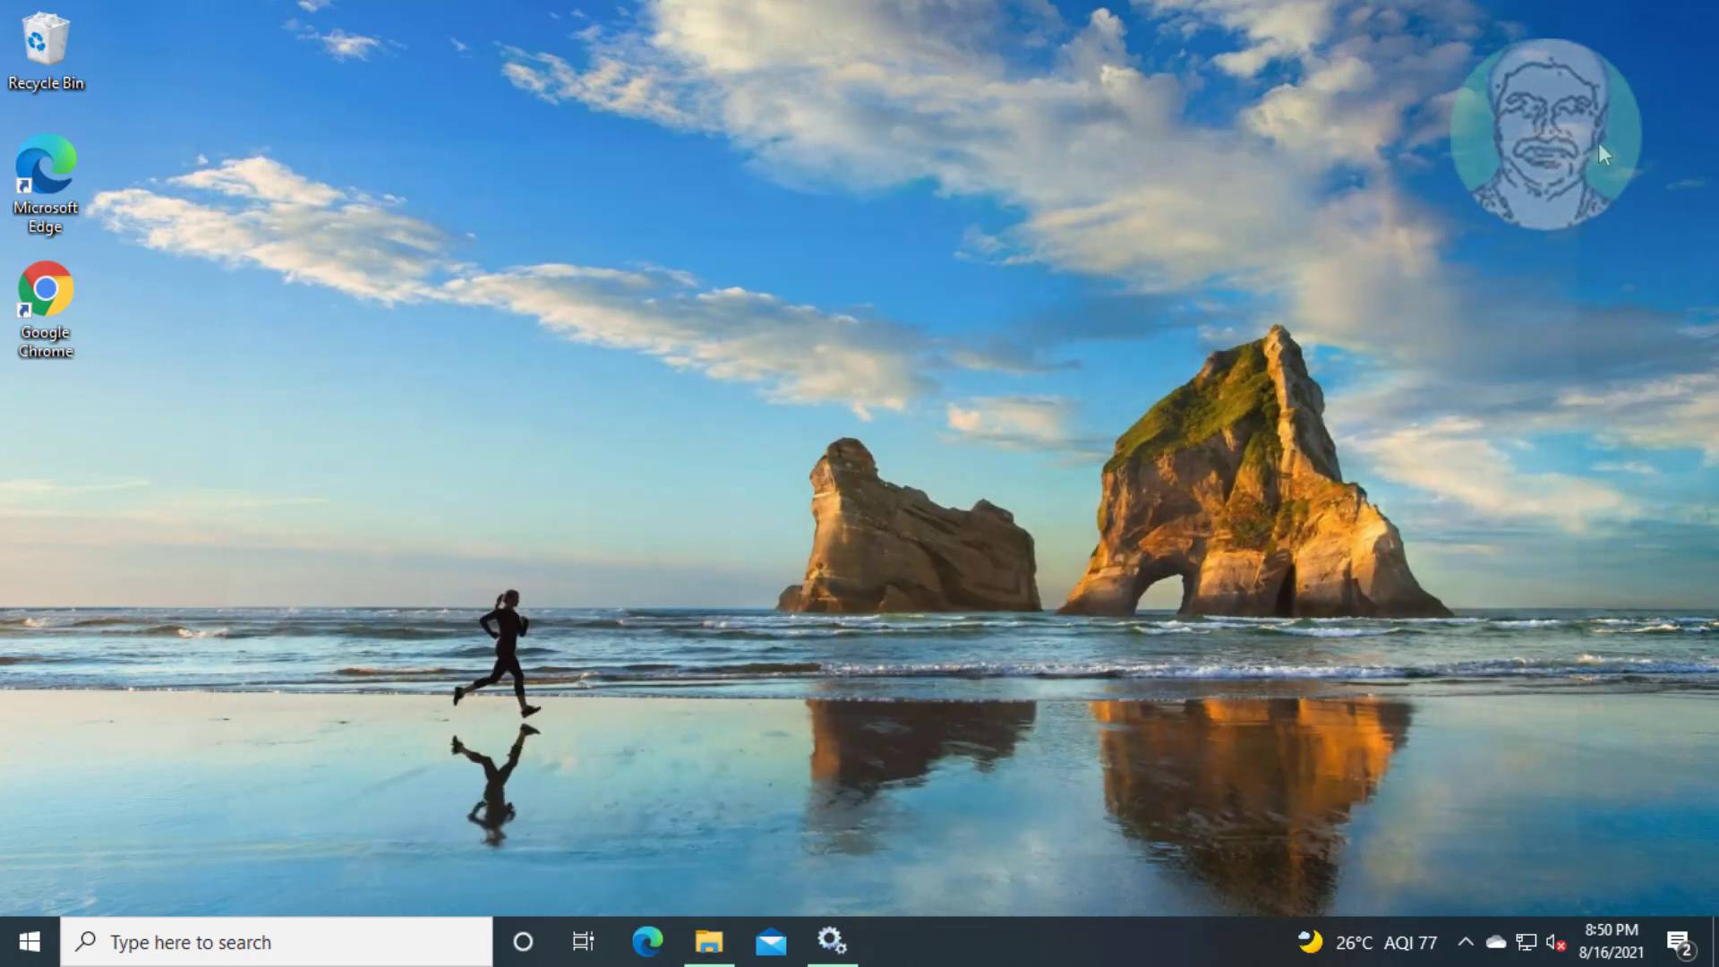
click(200, 940)
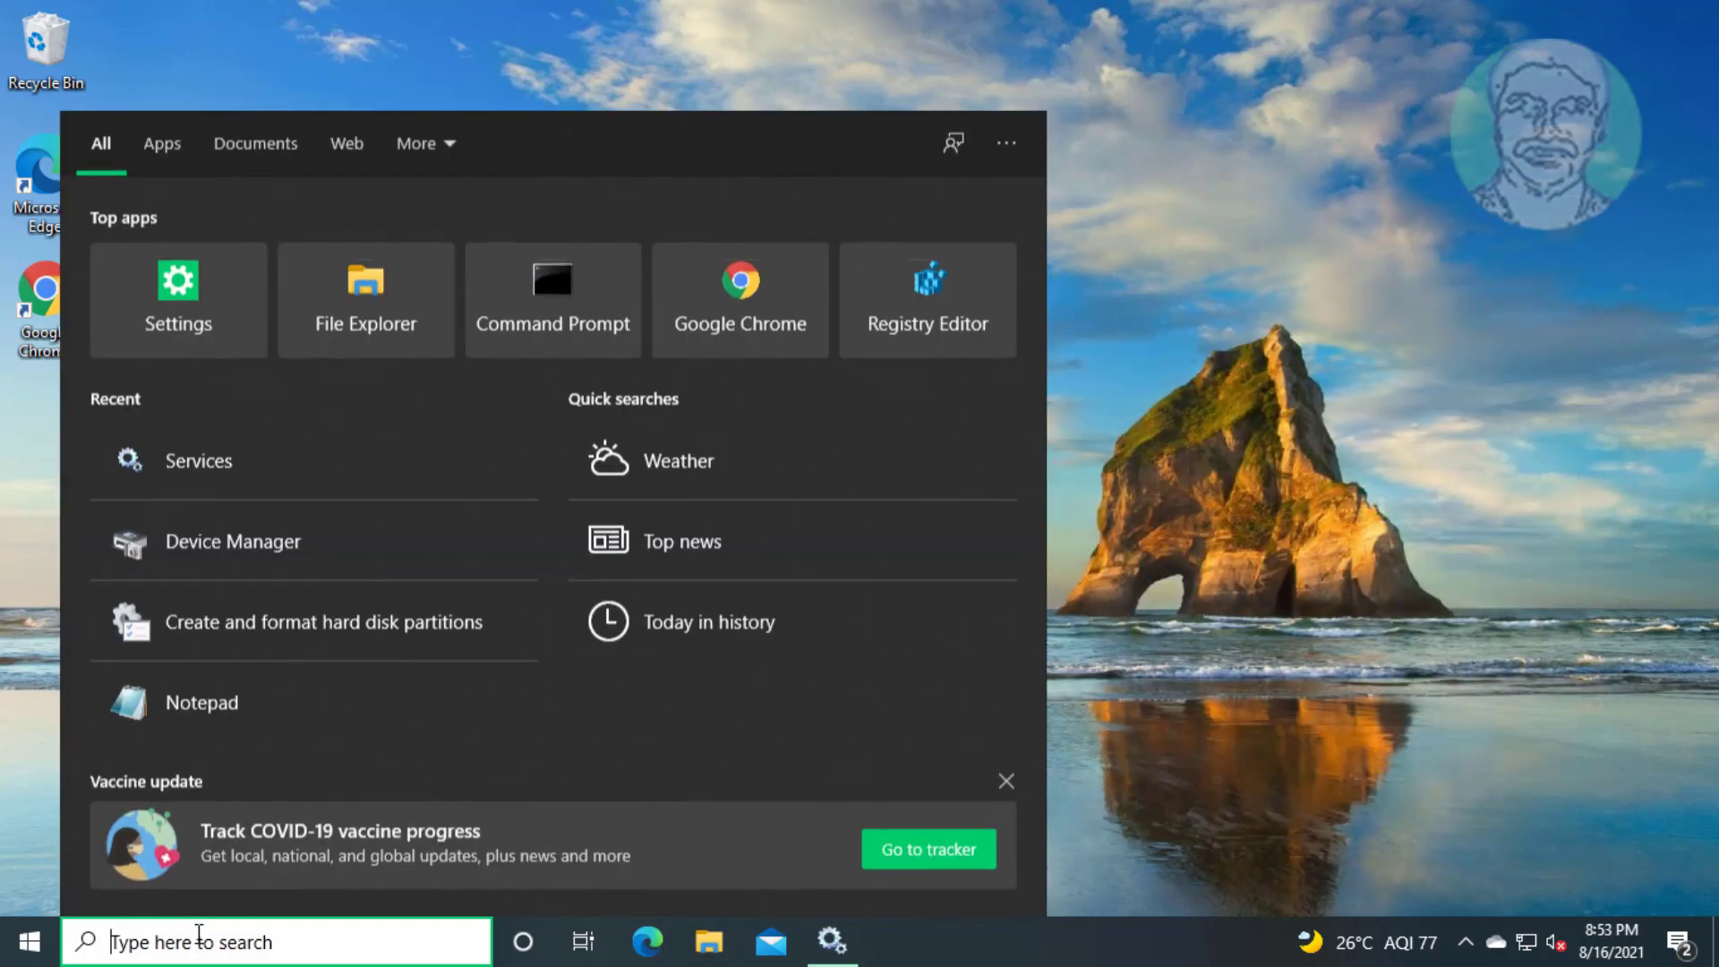
text(cmd)
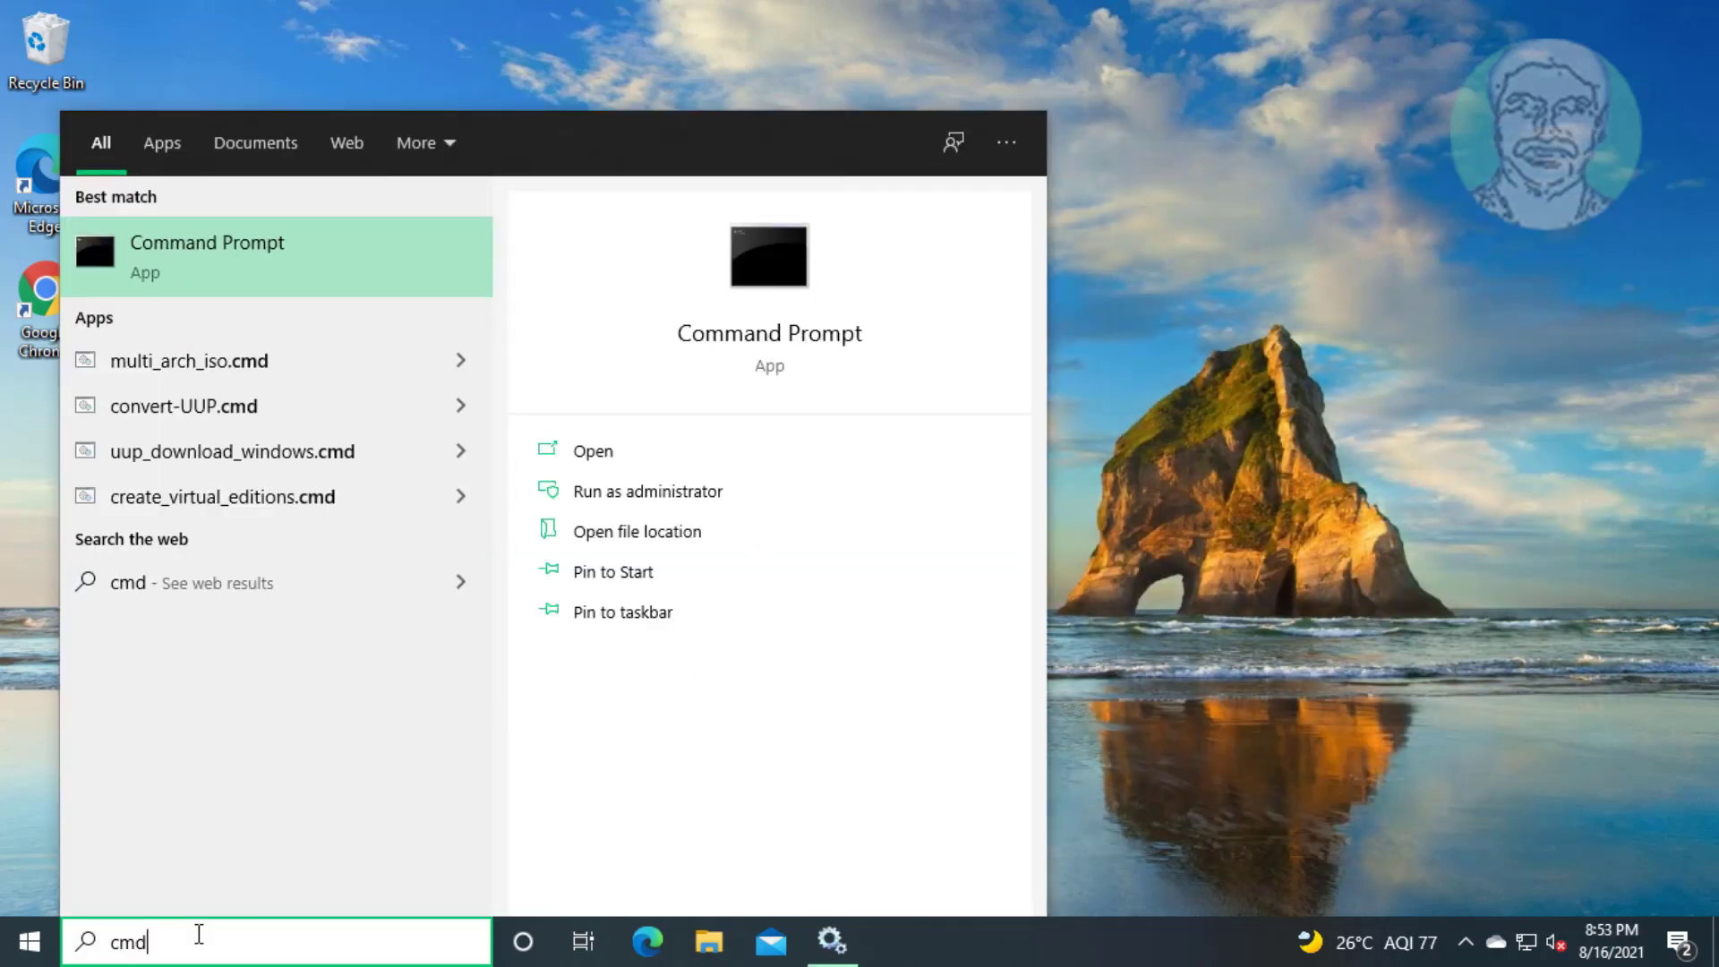
right_click(272, 250)
click(346, 276)
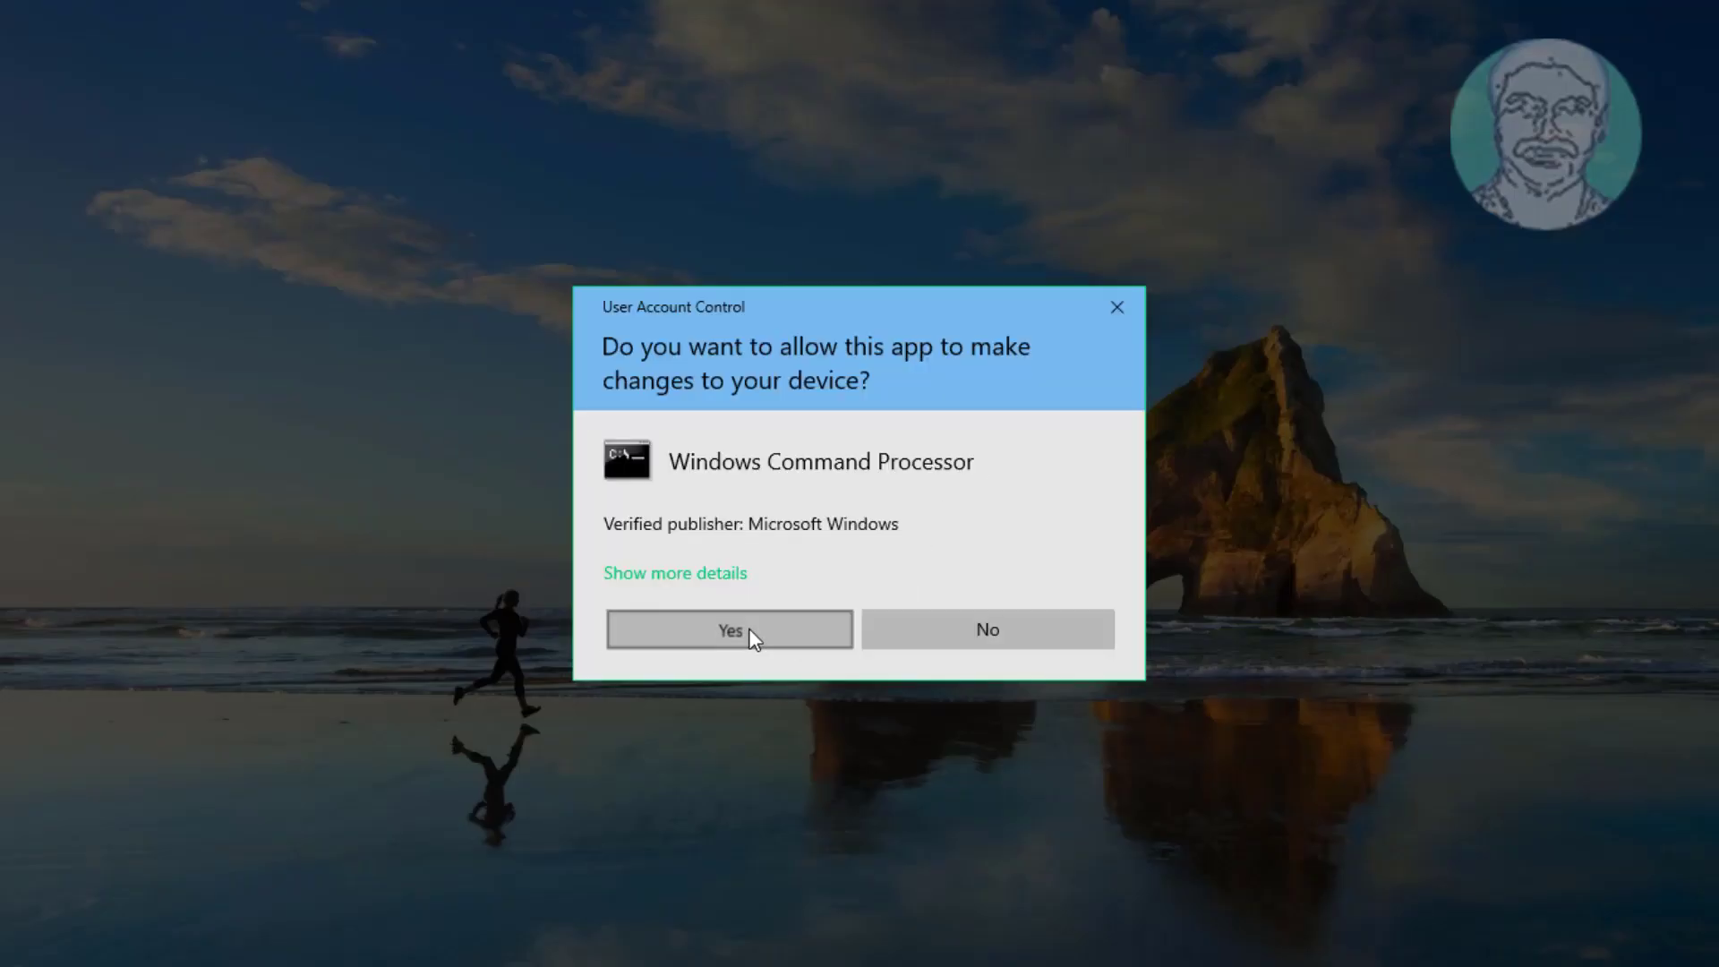
click(746, 633)
click(1108, 617)
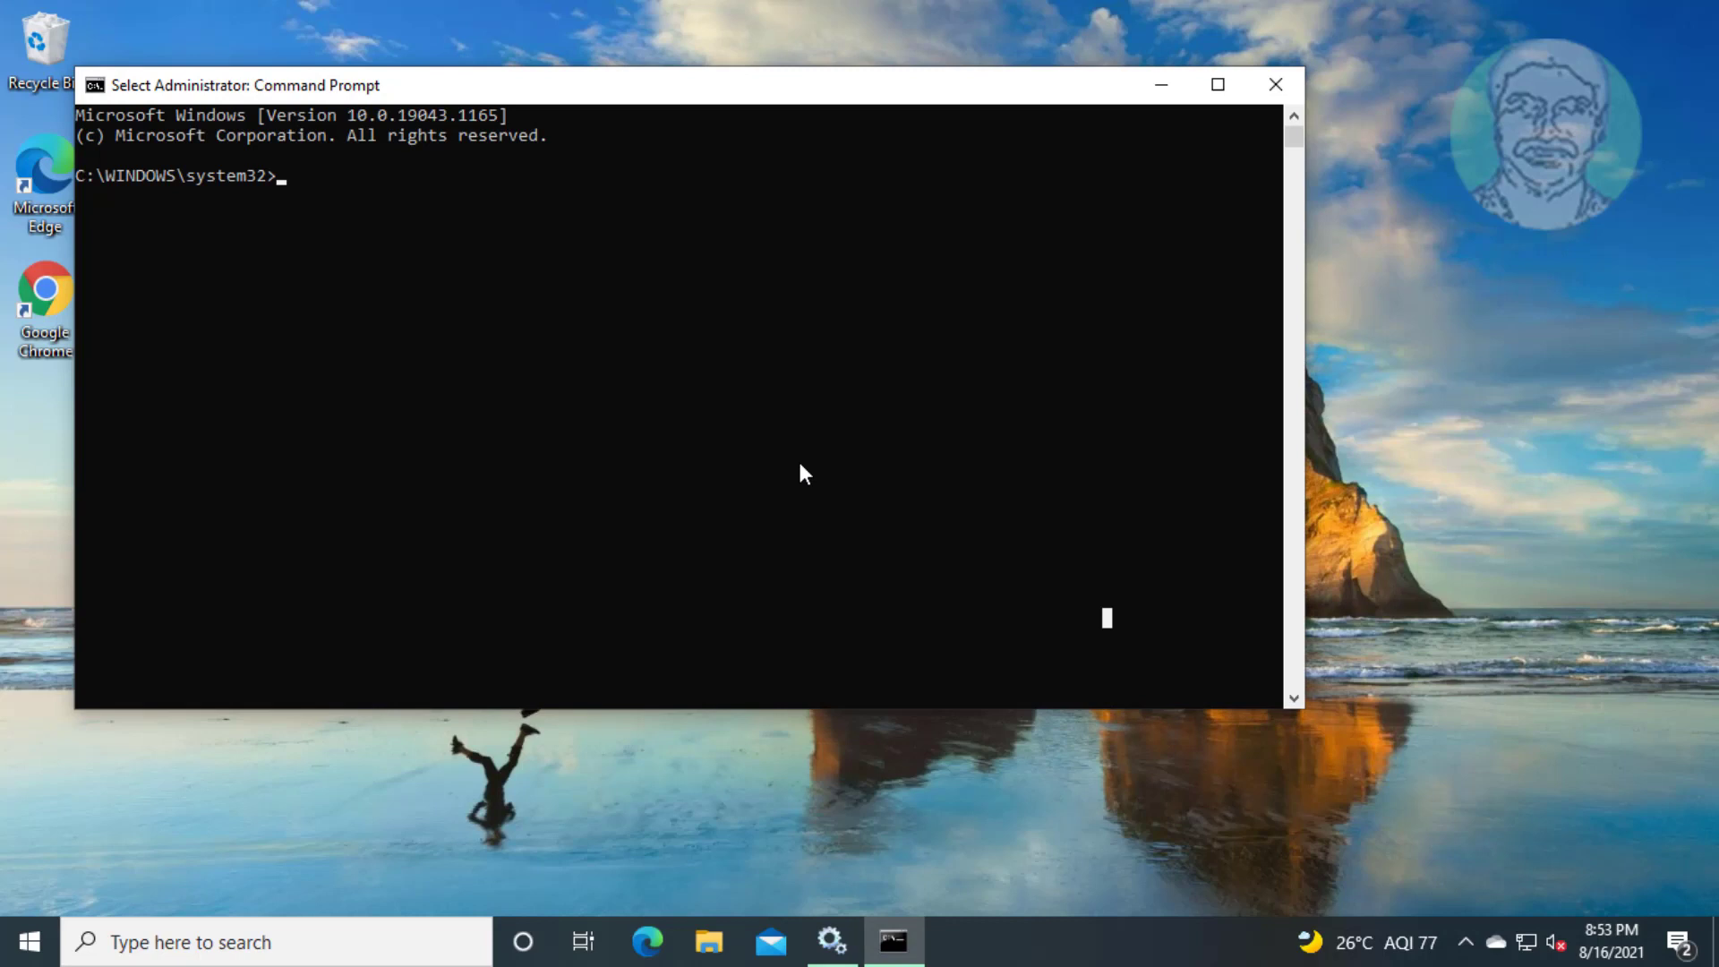
text(dism )
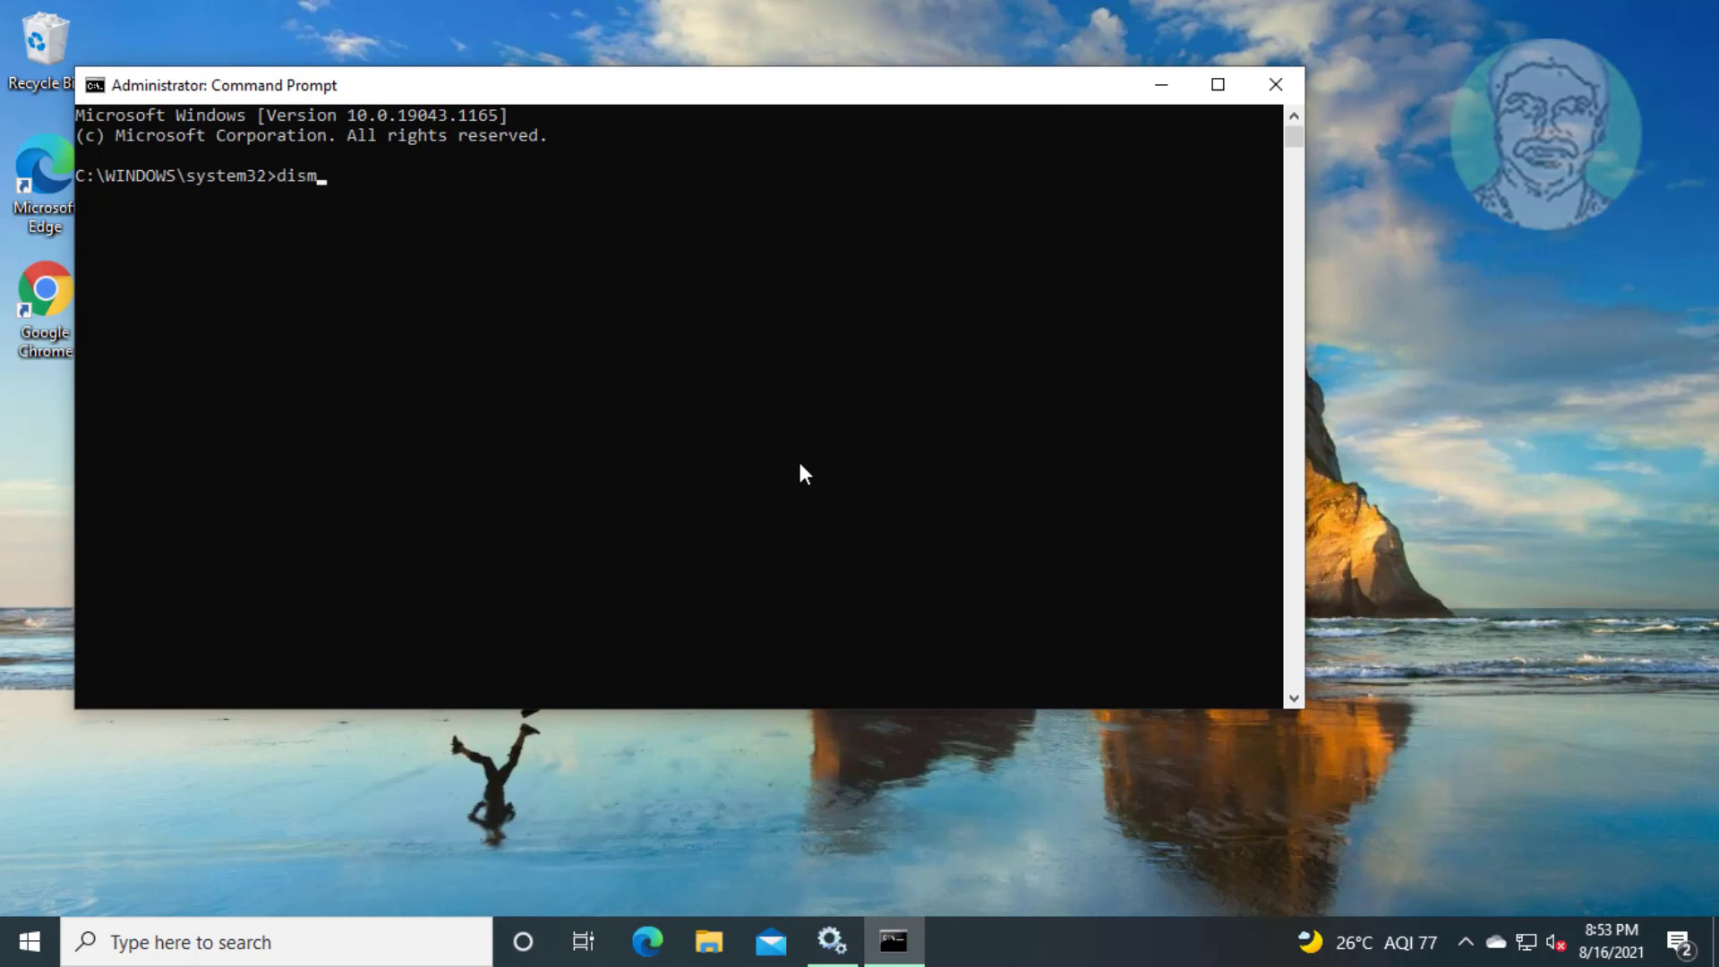
text(/onli)
text(ne /cl)
text(ea)
text(nup-)
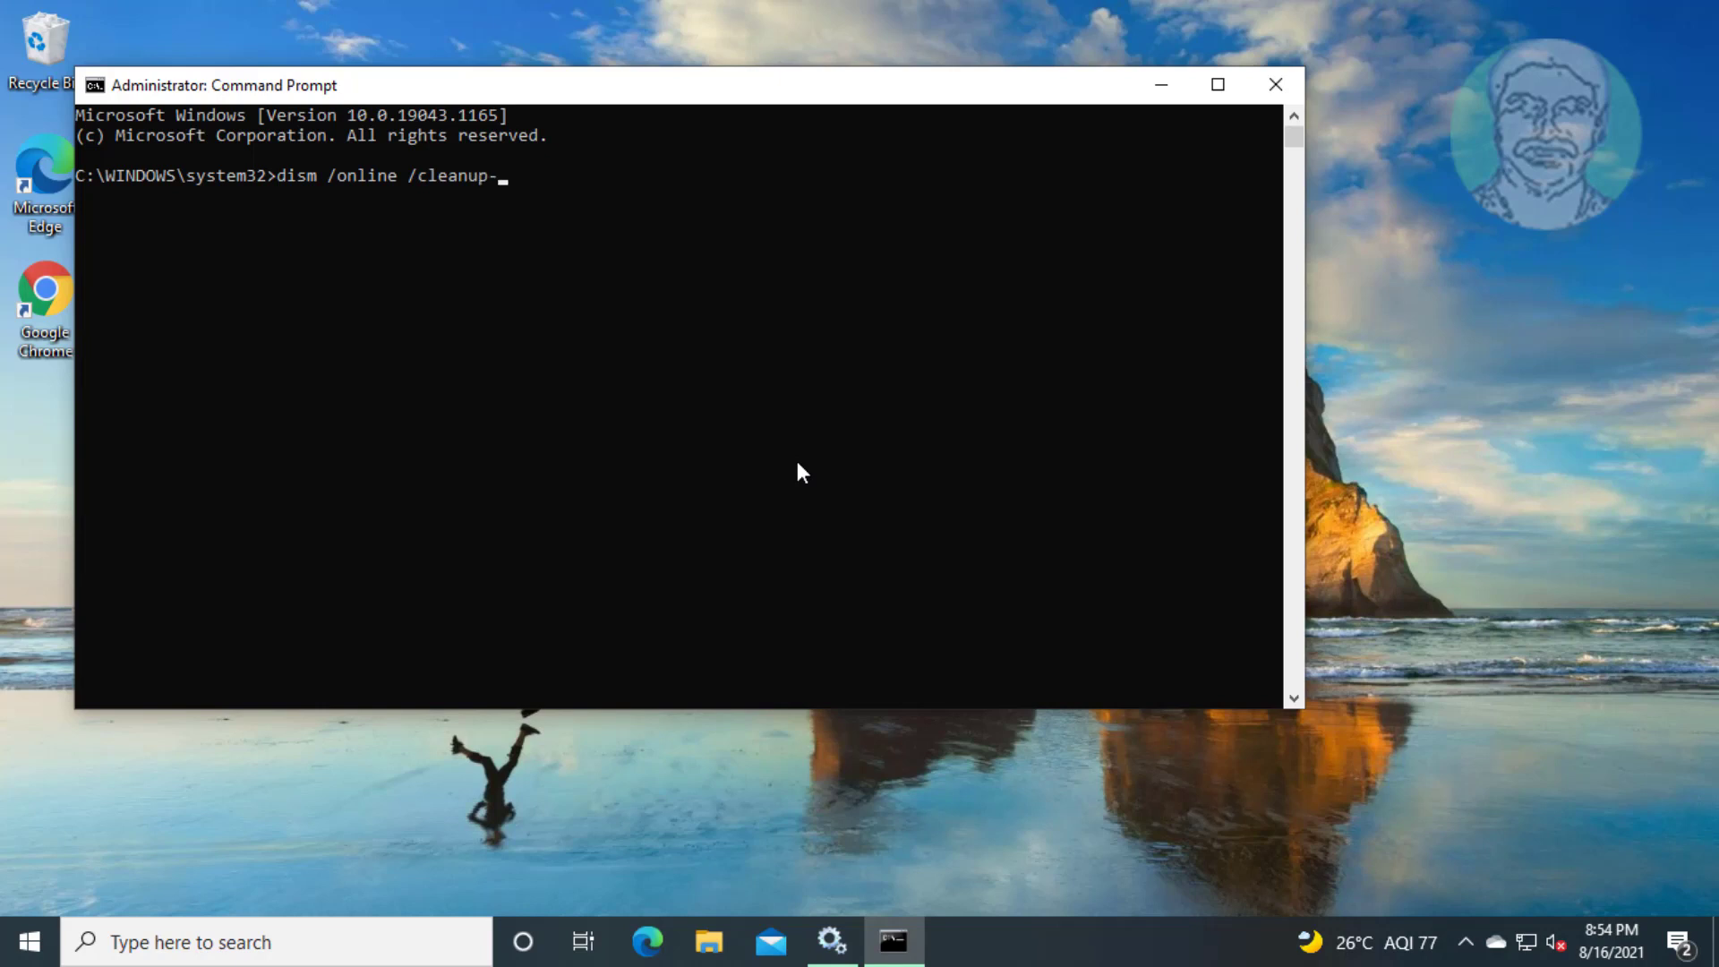
text(image )
text(/sta)
text(rtcomp)
text(onent)
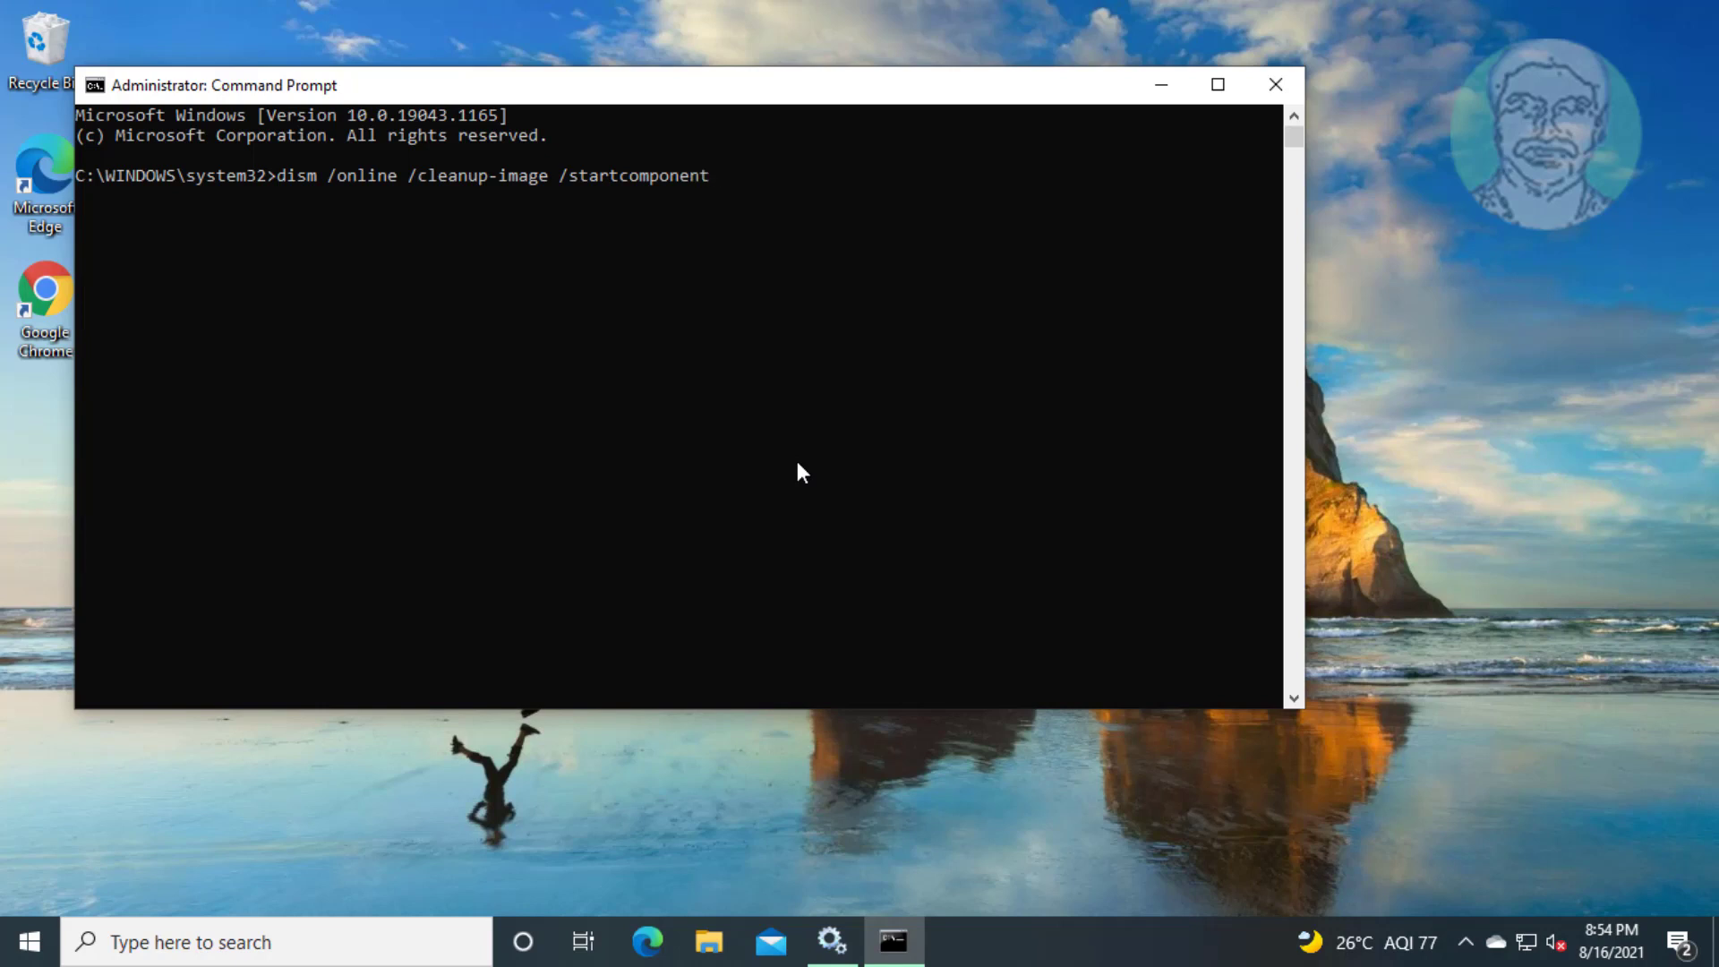
text(cle)
text(anup)
Step: Run dism /online /cleanup-image /startcomponentcleanup until it completes
key(Return)
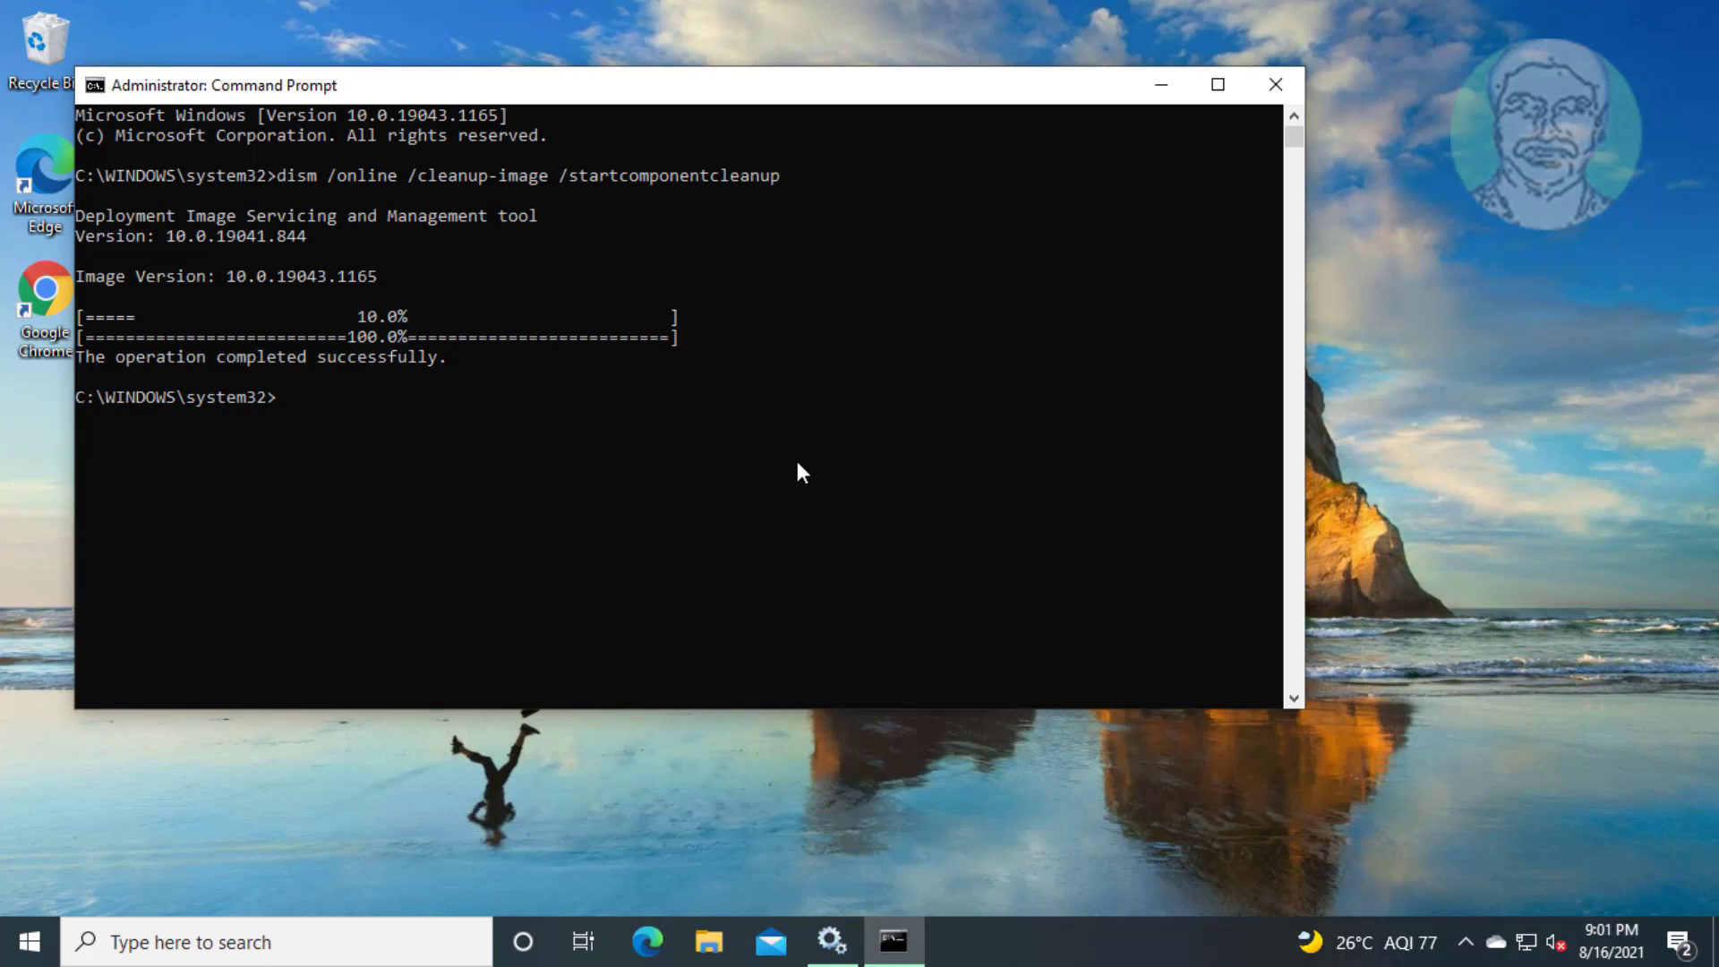
text(exi)
text(t)
Step: Exit Command Prompt and reopen the Windows Update service properties in Services
key(Return)
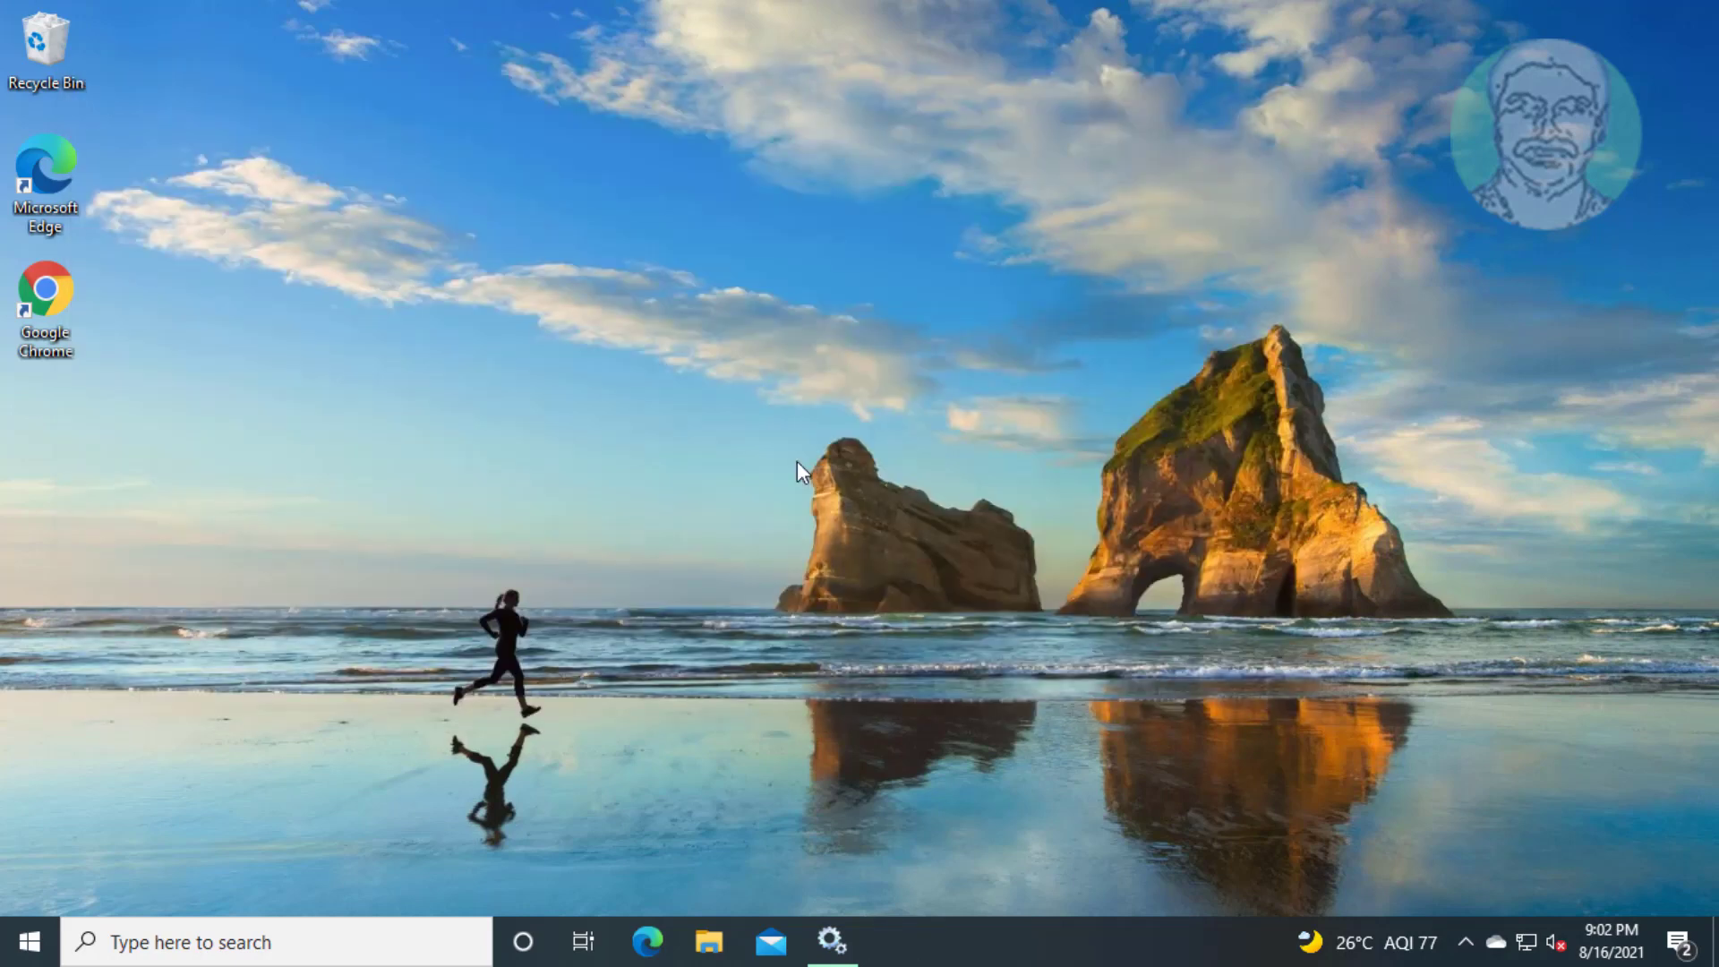
click(836, 940)
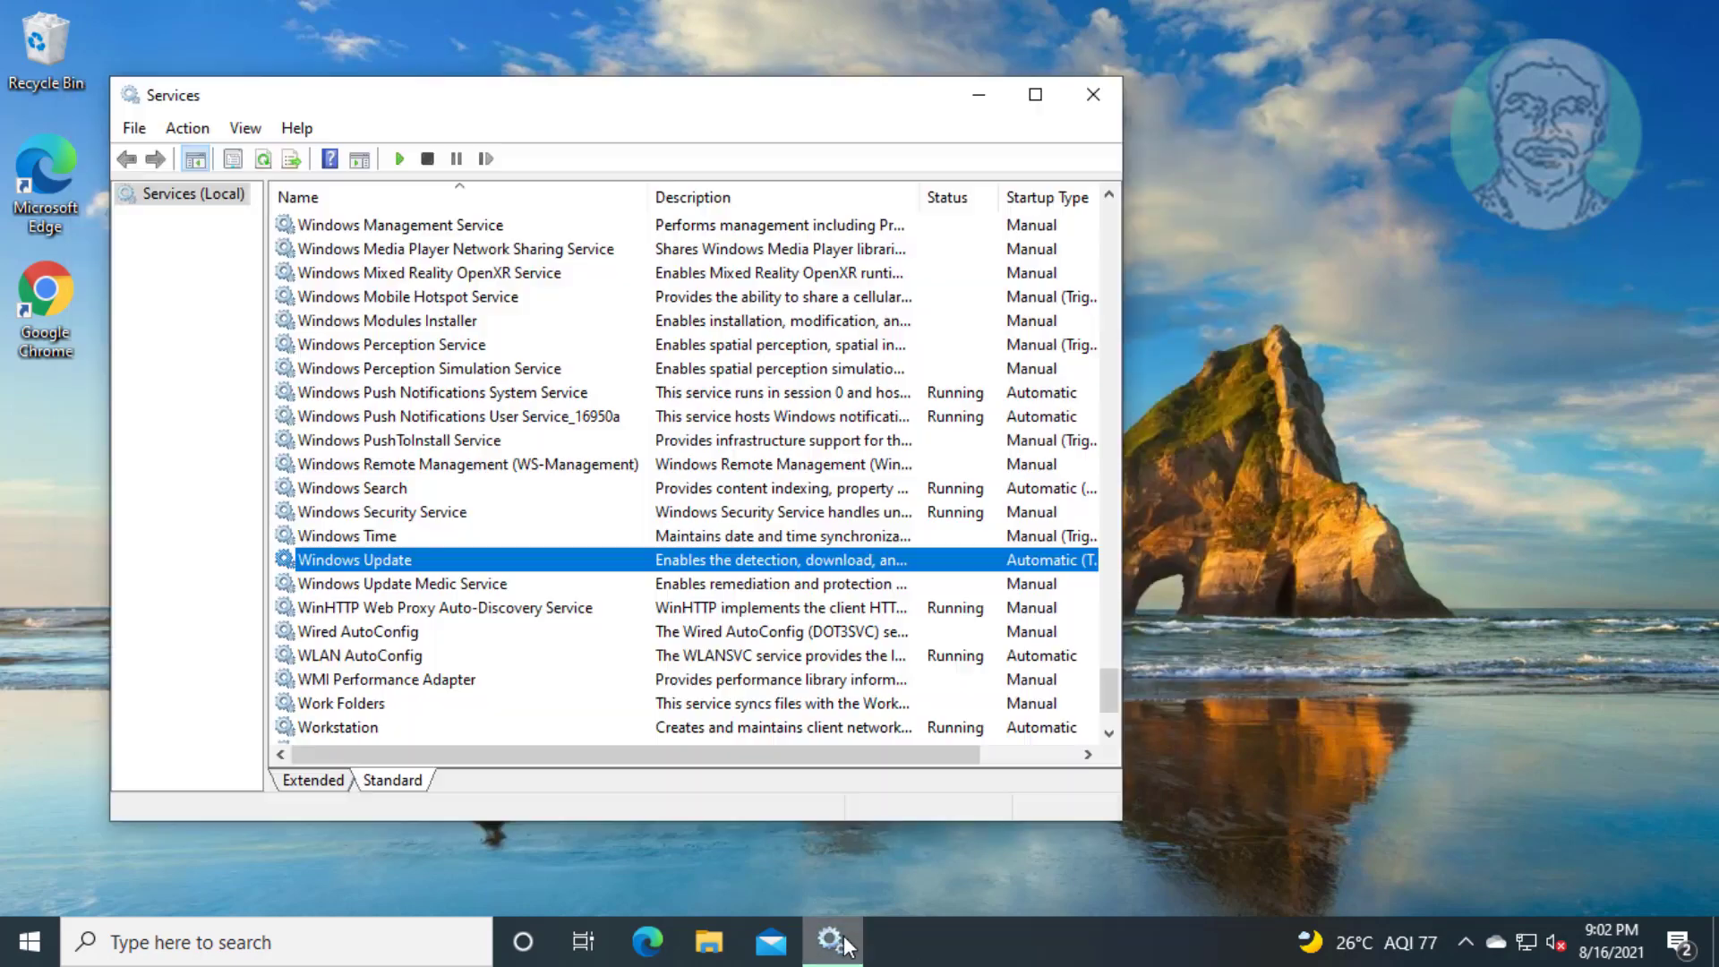
double_click(544, 564)
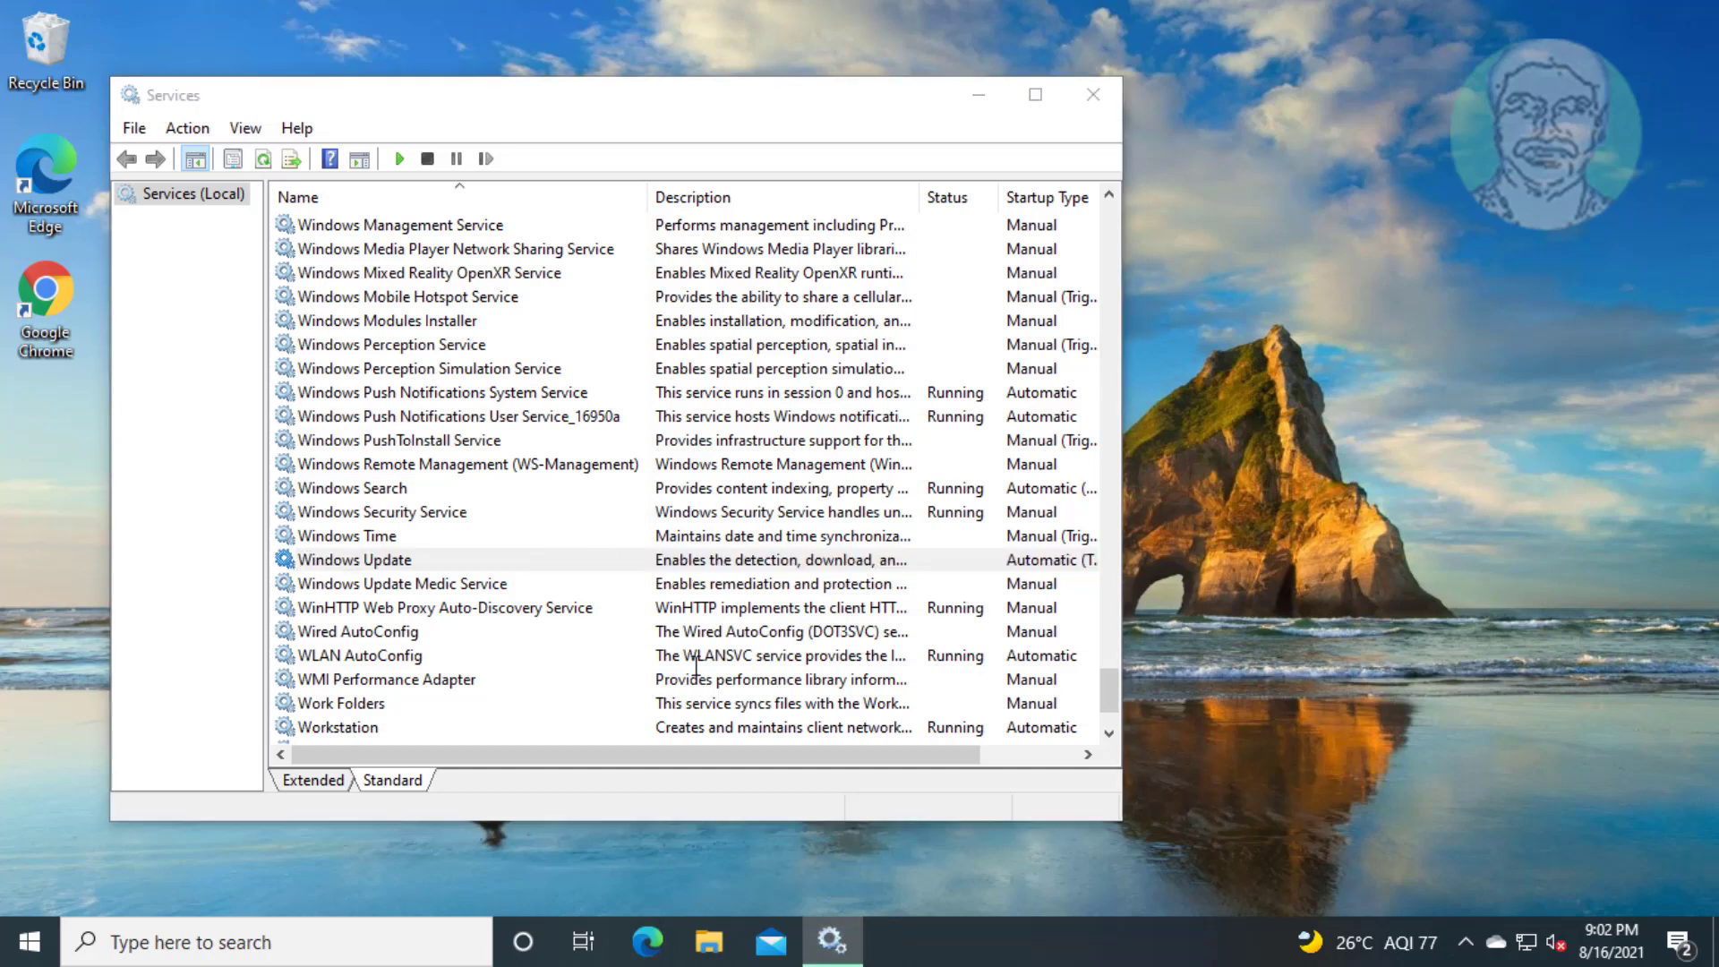
Step: Set Windows Update startup to Automatic, start the service, and apply
click(692, 438)
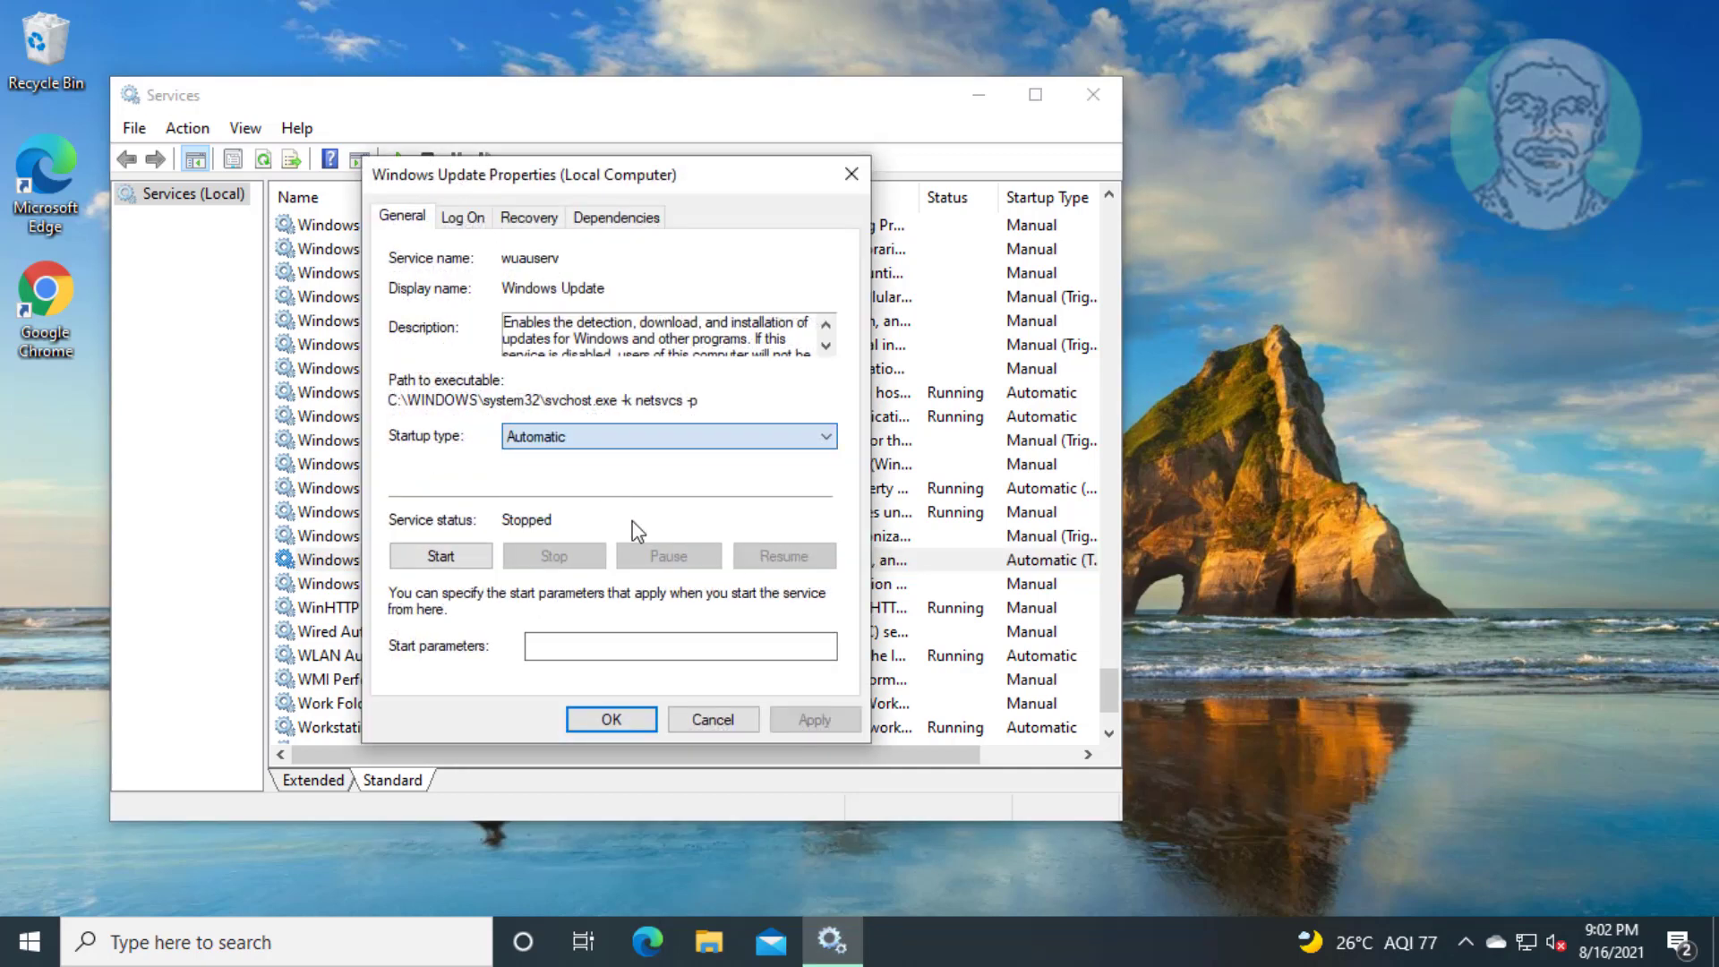
click(564, 472)
click(406, 554)
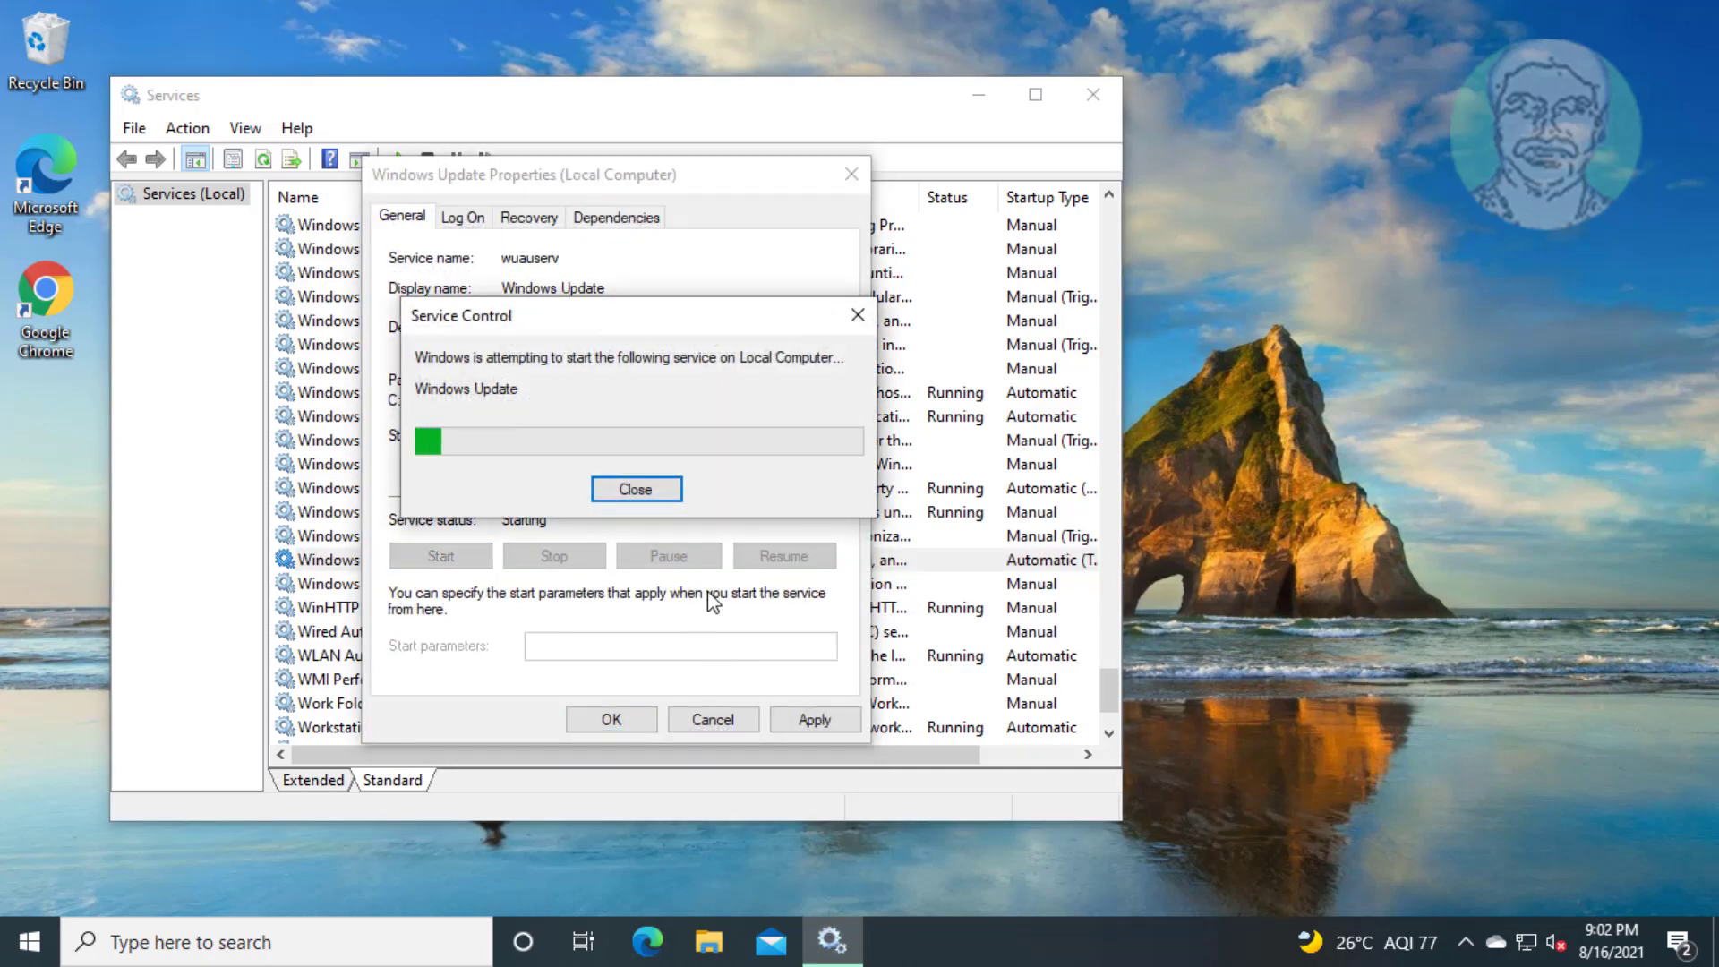
click(806, 719)
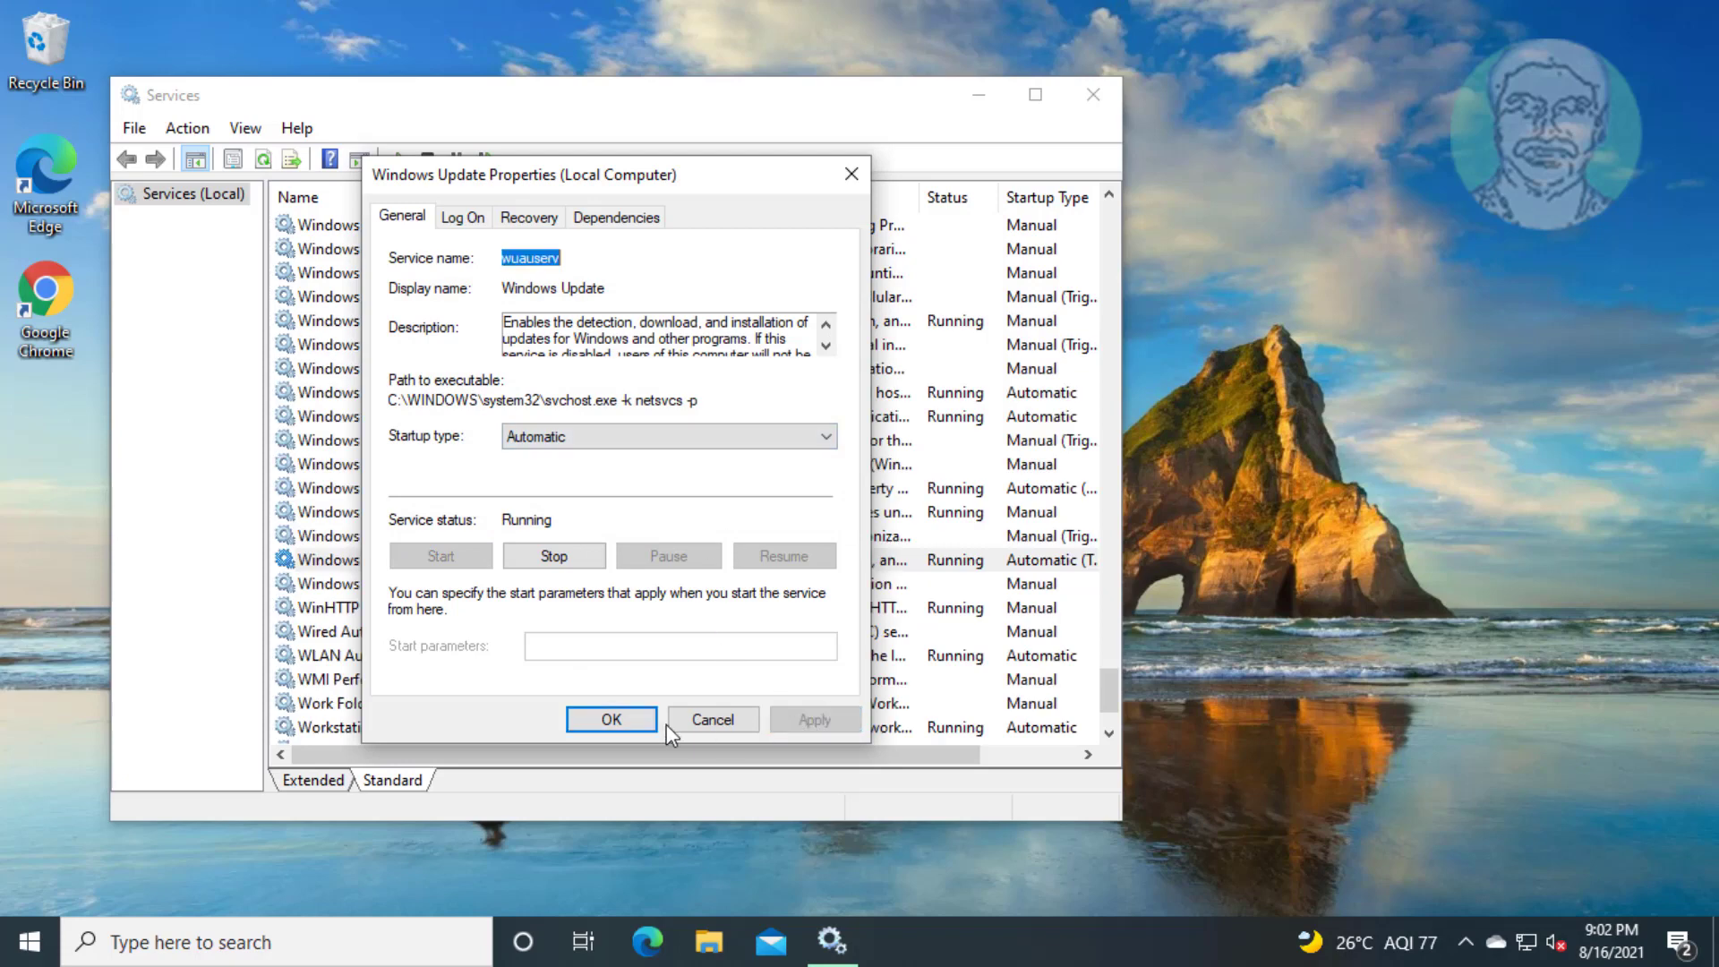
click(612, 720)
scroll(584, 498, up, 2)
scroll(584, 498, up, 1)
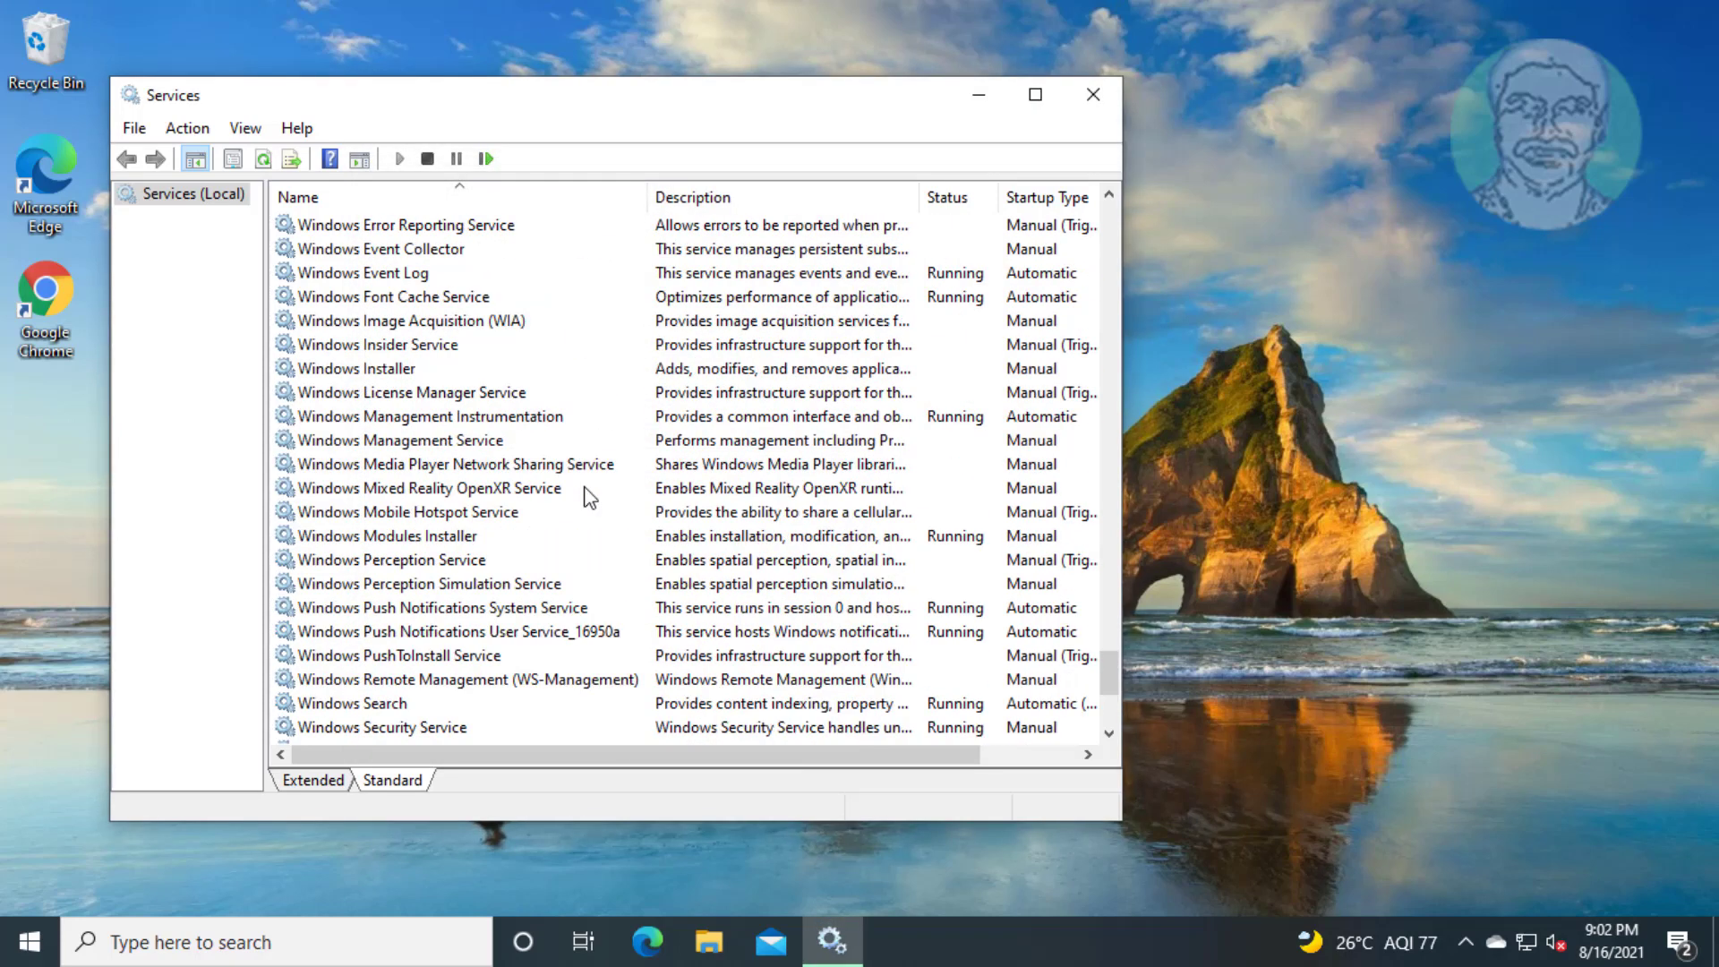
drag(1110, 675, 1109, 221)
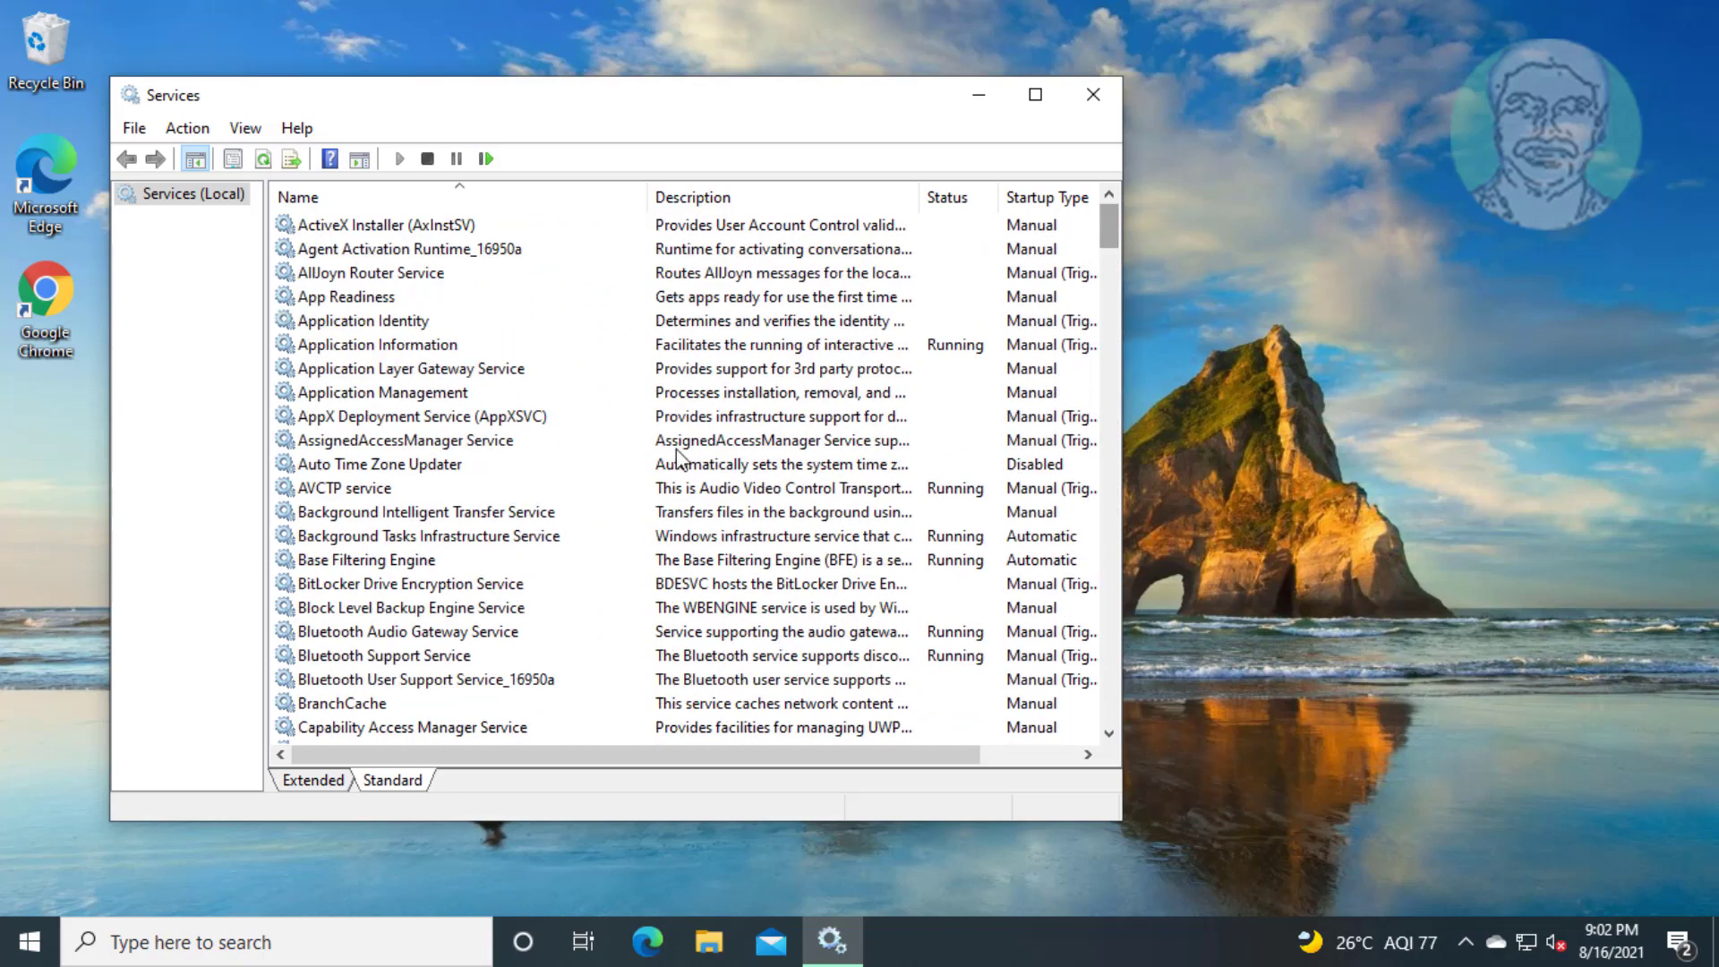
scroll(481, 545, down, 4)
scroll(481, 544, up, 4)
Step: Set Background Intelligent Transfer Service to Automatic startup, start it, and apply
click(412, 512)
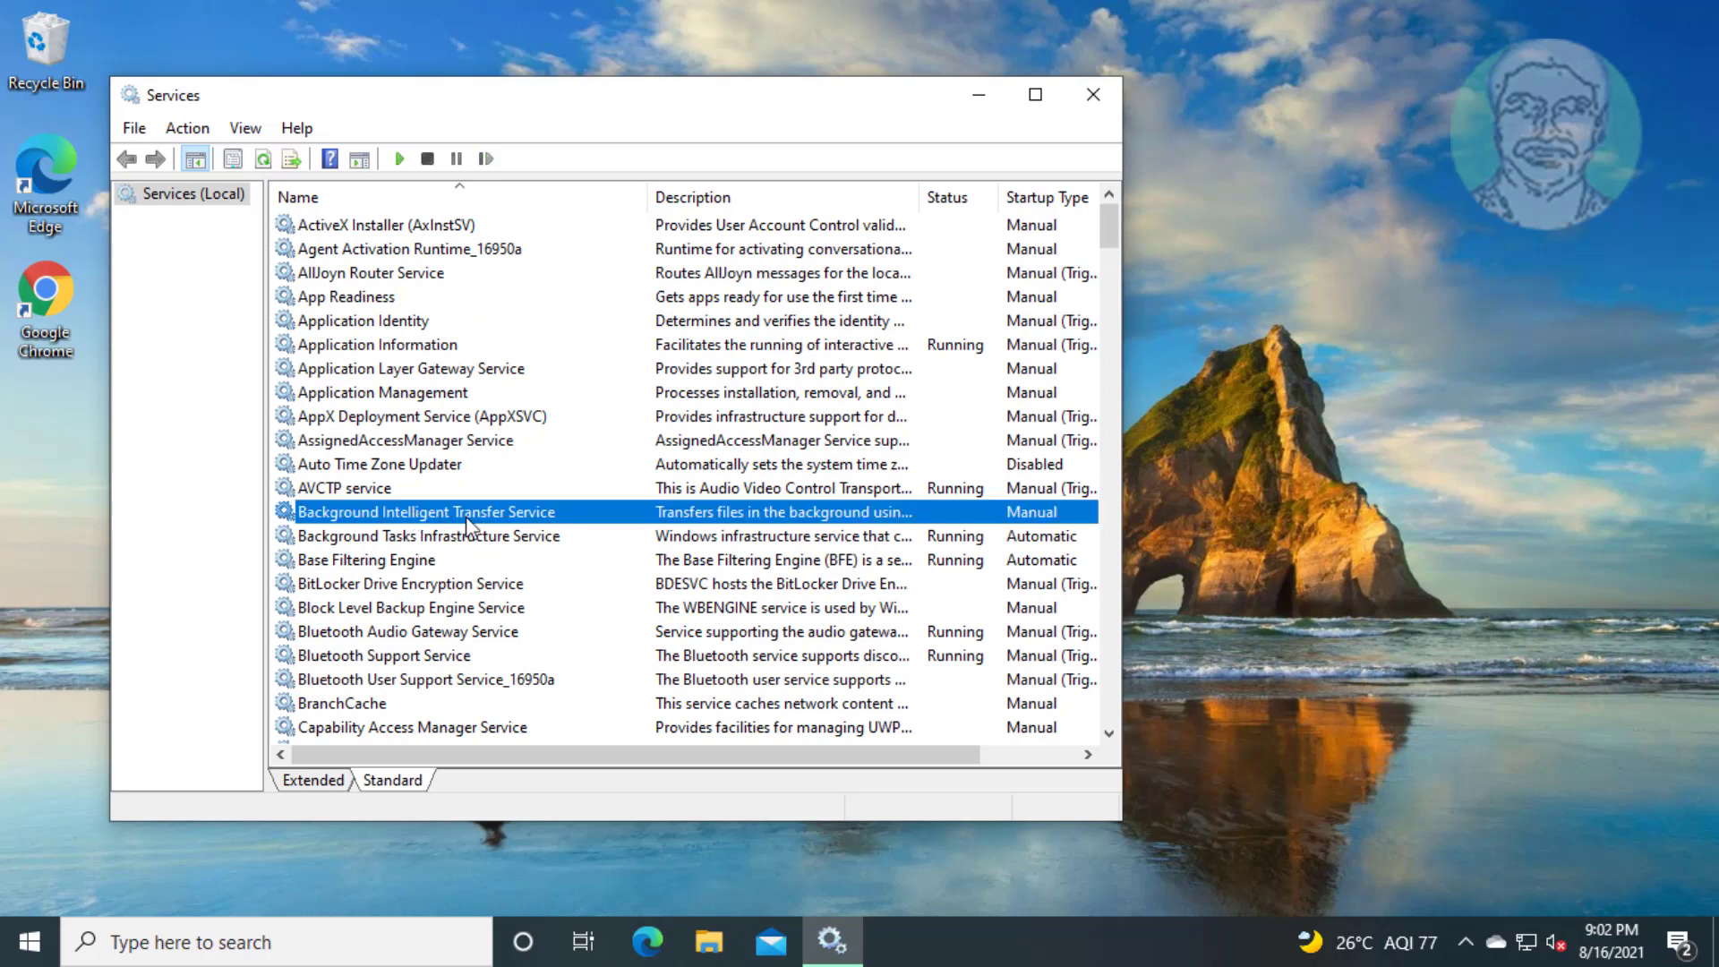
double_click(507, 520)
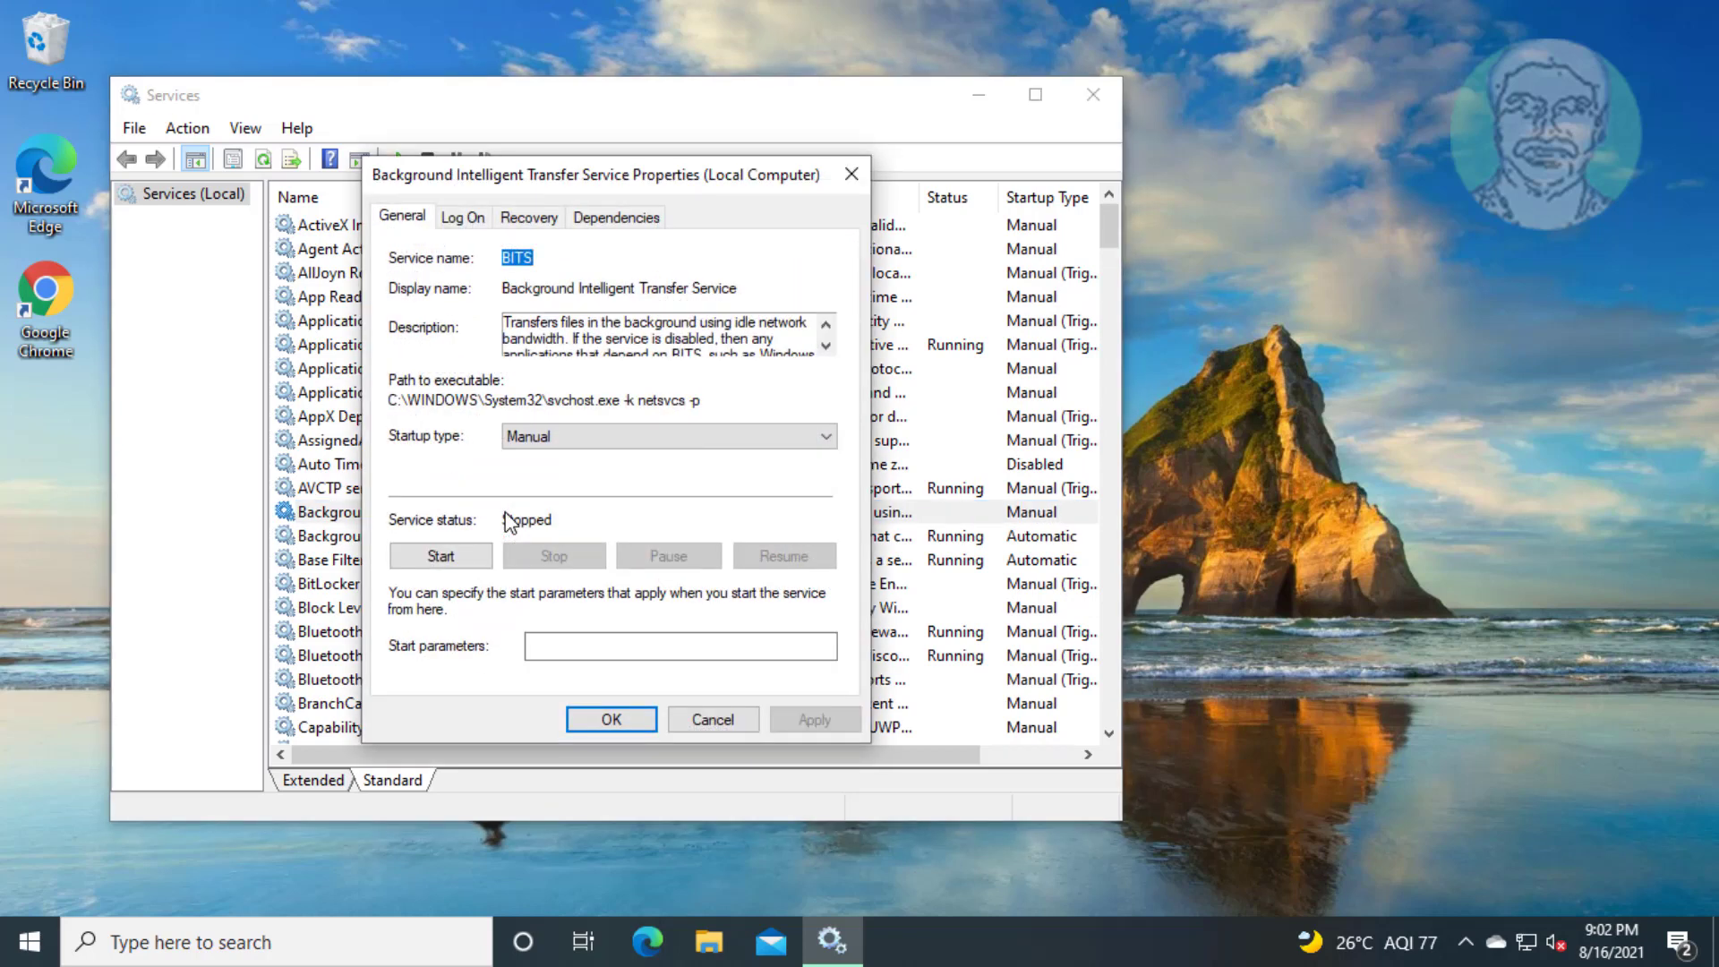
click(647, 443)
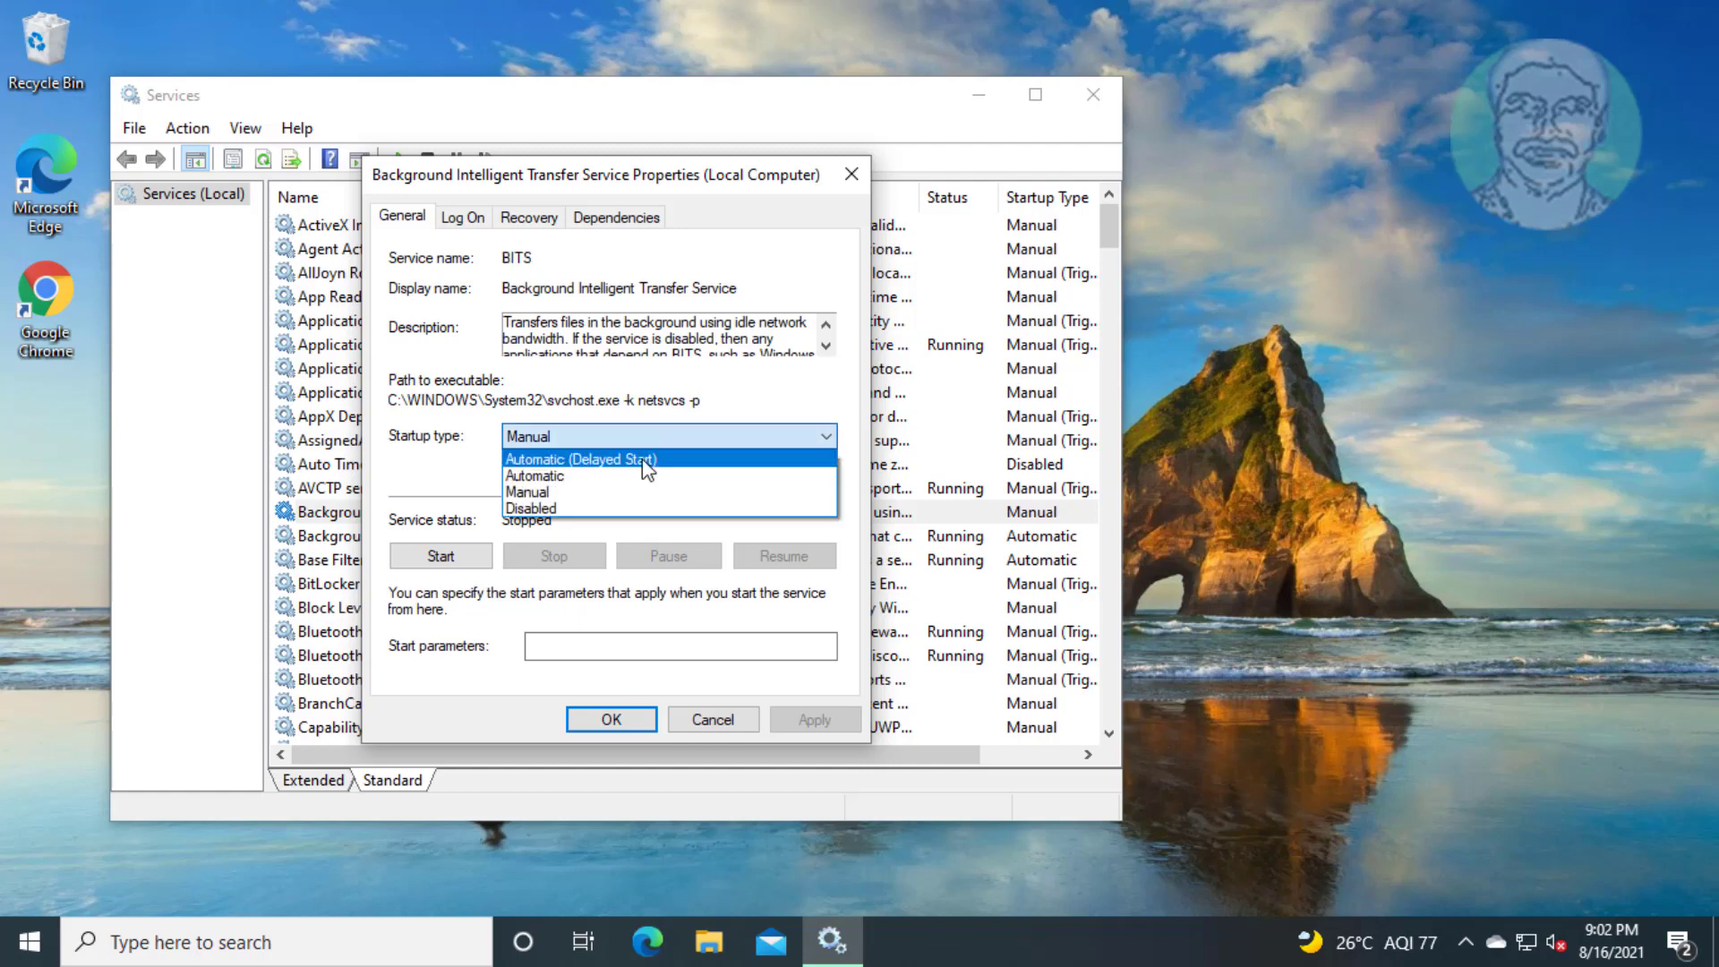
click(547, 476)
click(468, 558)
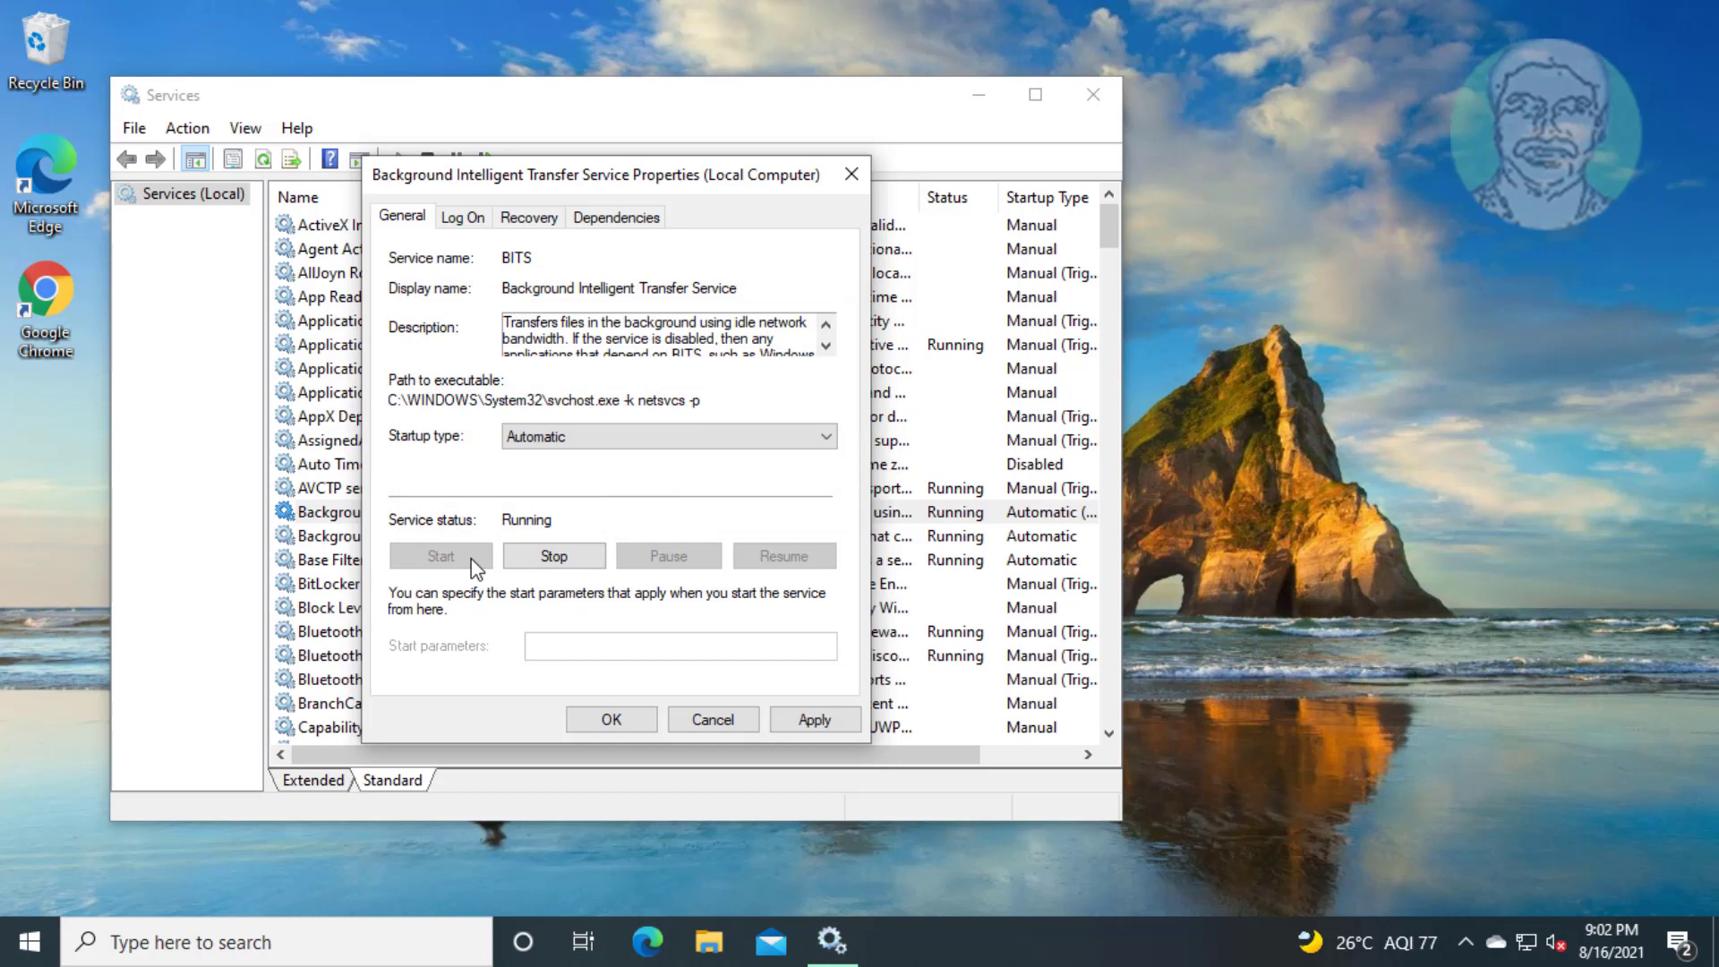
click(811, 721)
click(611, 719)
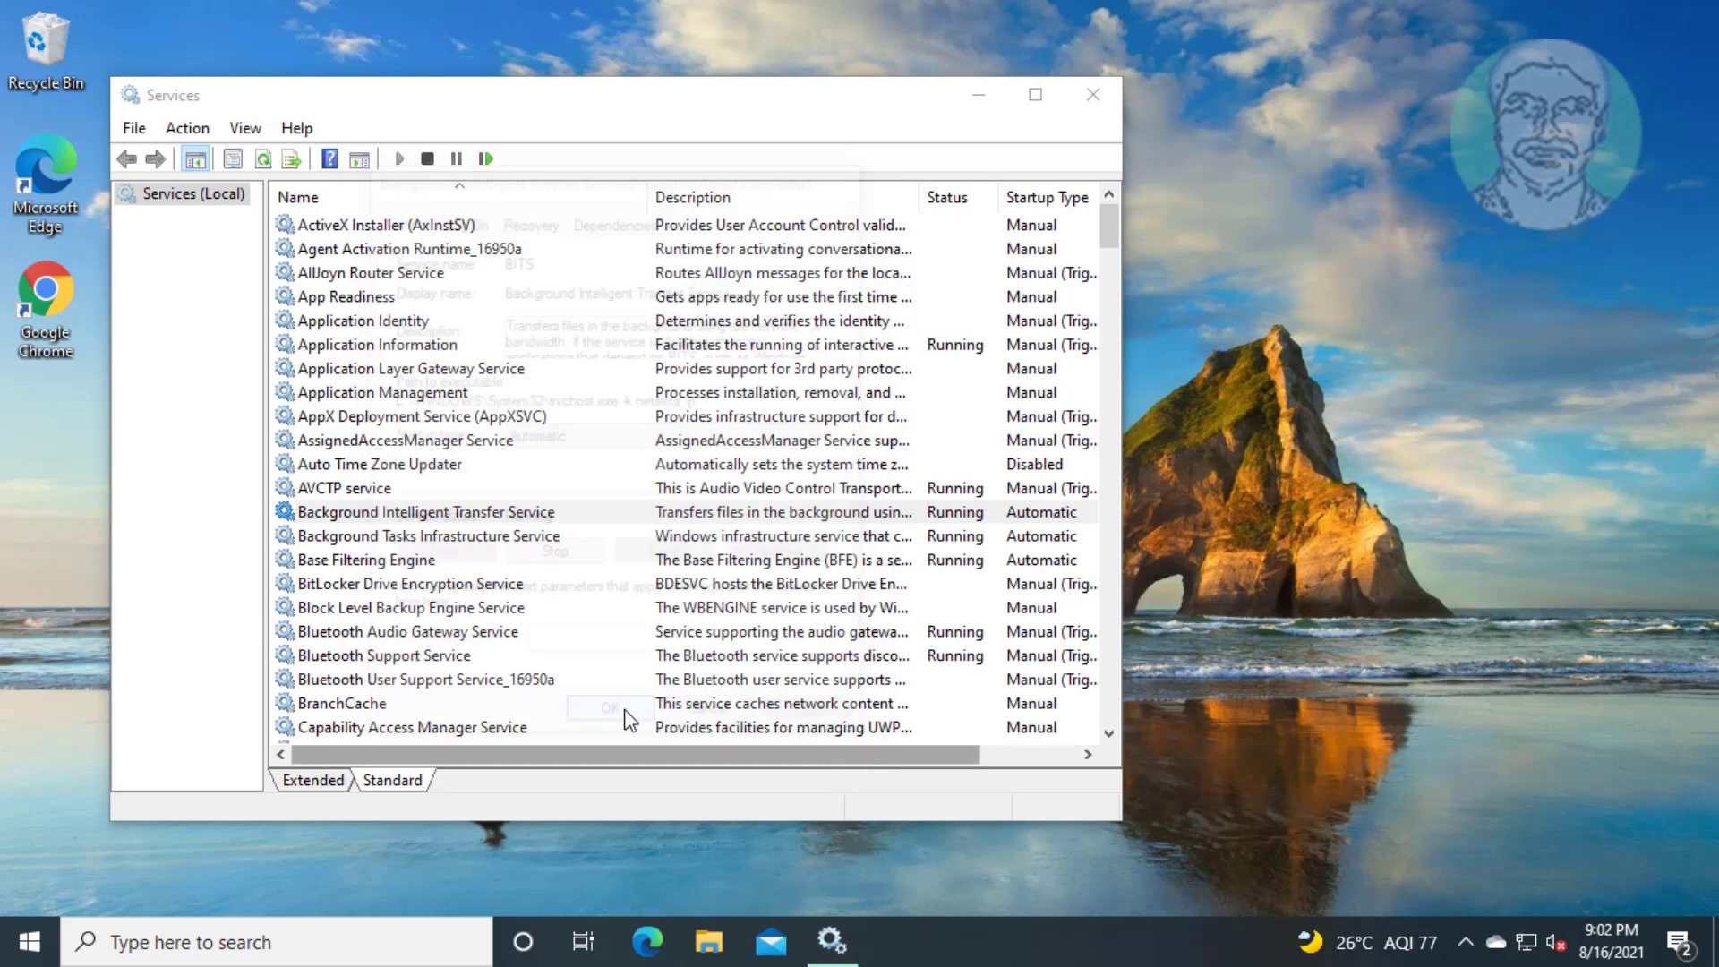
click(574, 512)
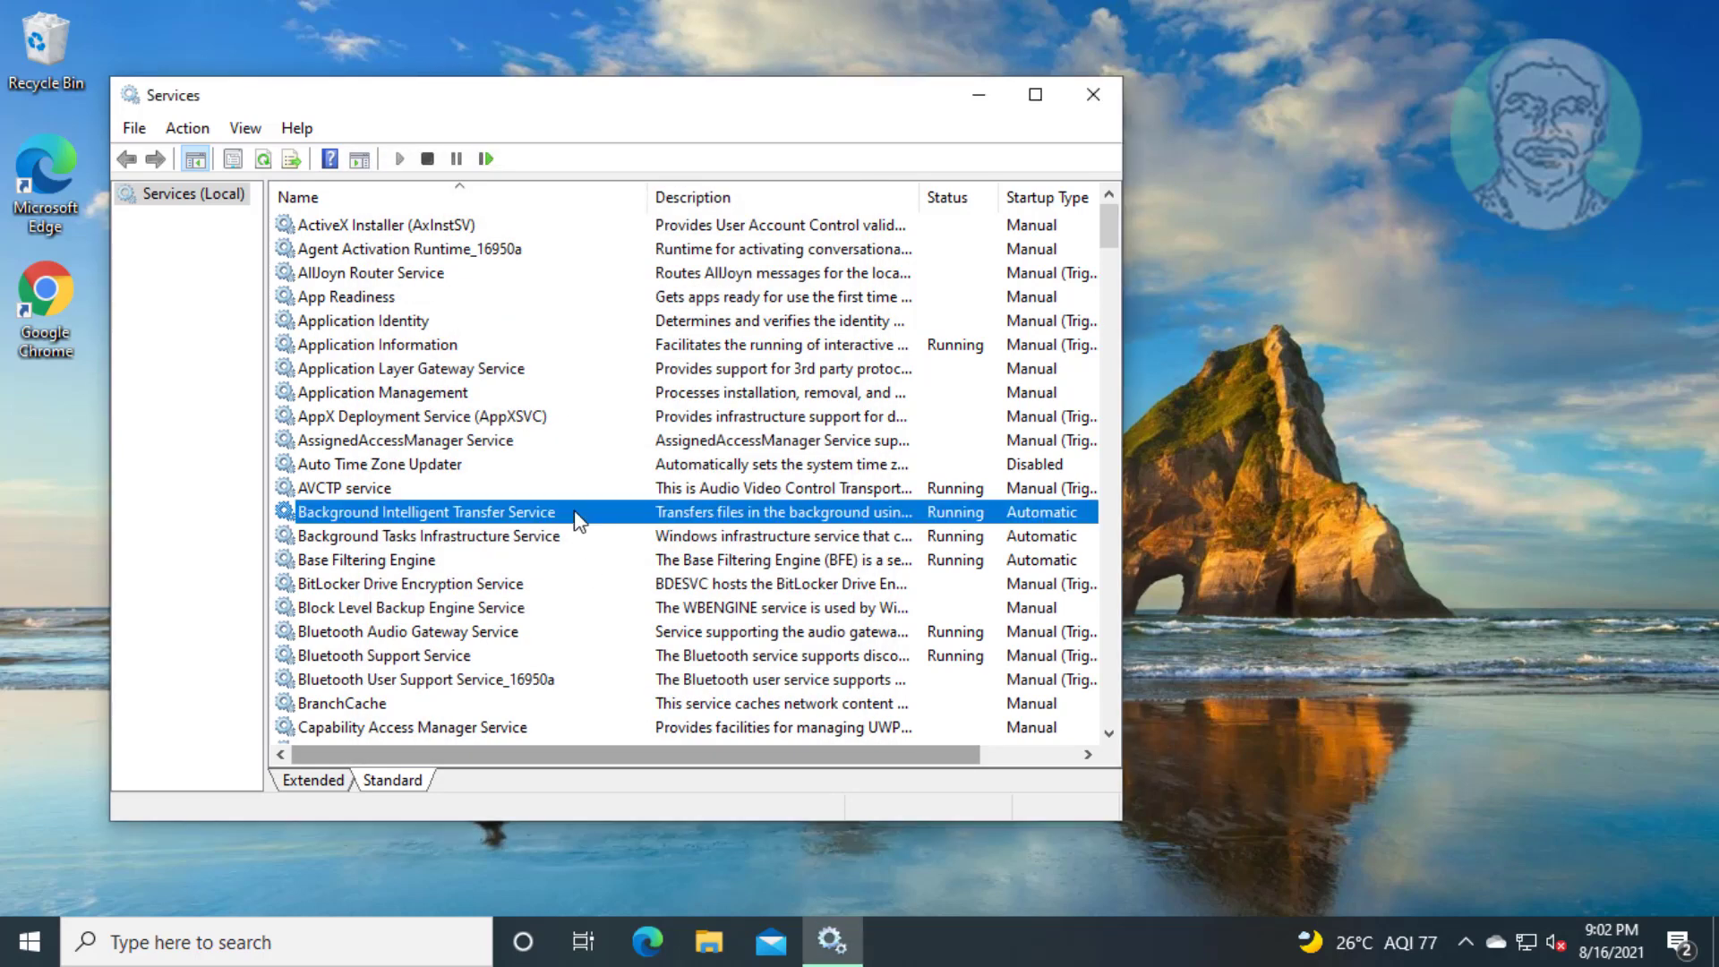
scroll(574, 514, down, 1)
scroll(574, 513, down, 1)
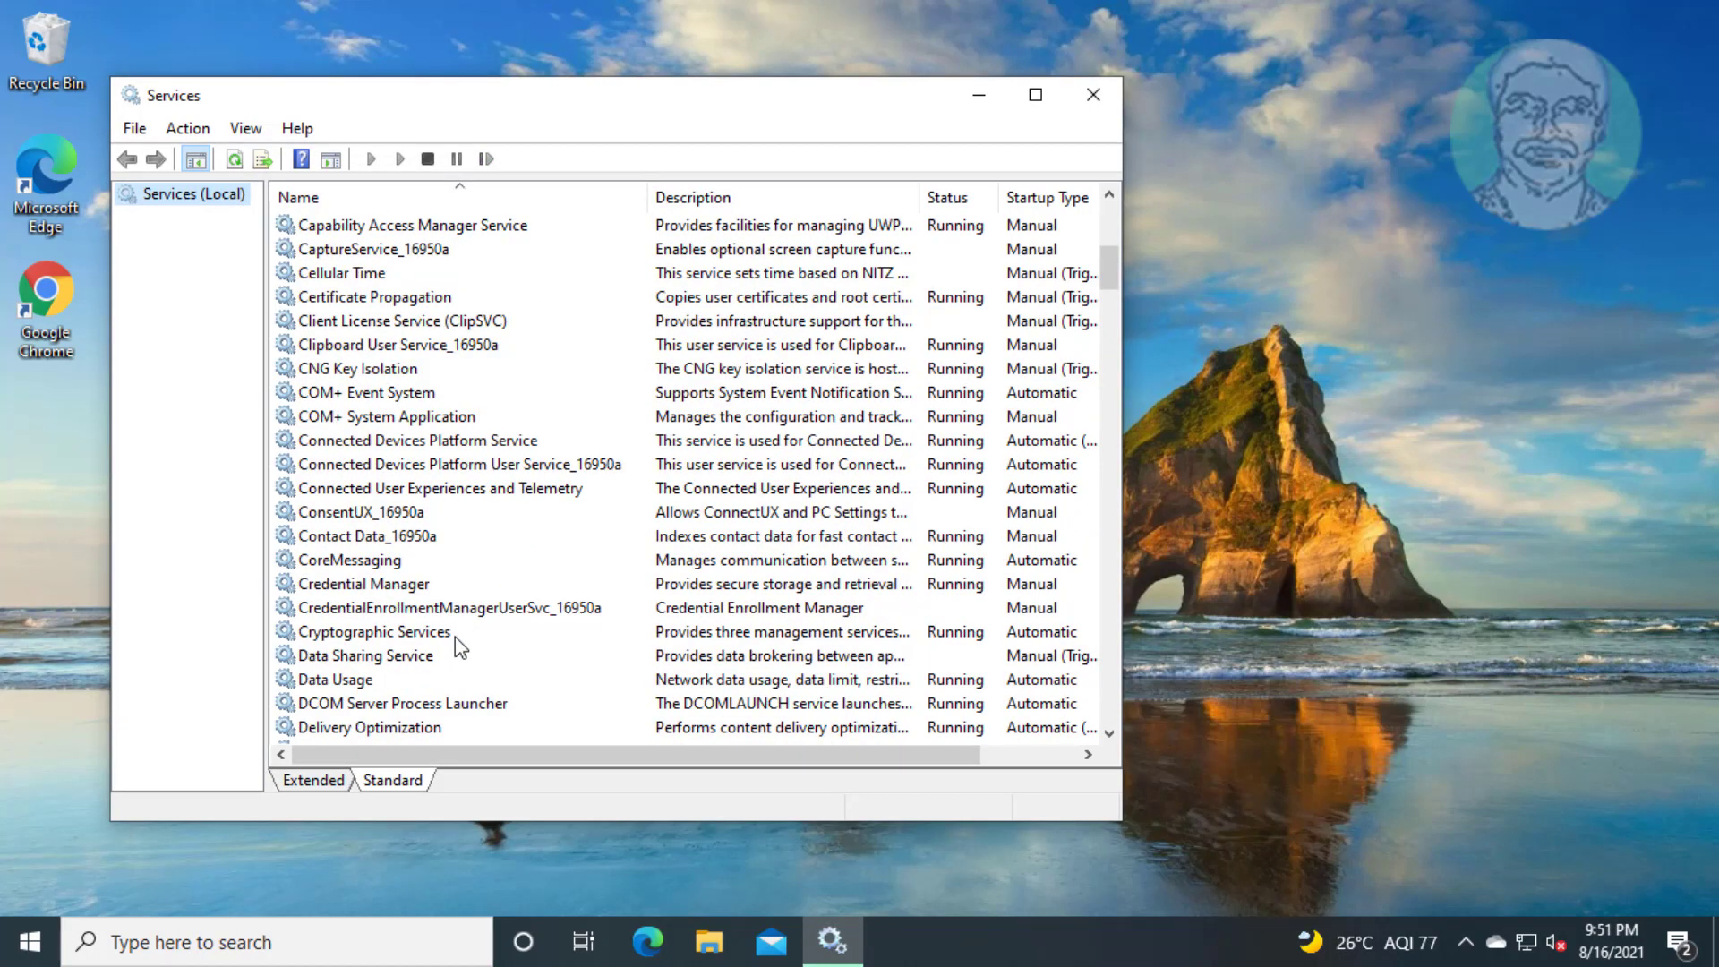
Step: Confirm Cryptographic Services is on Automatic startup, apply, and close Services
click(433, 638)
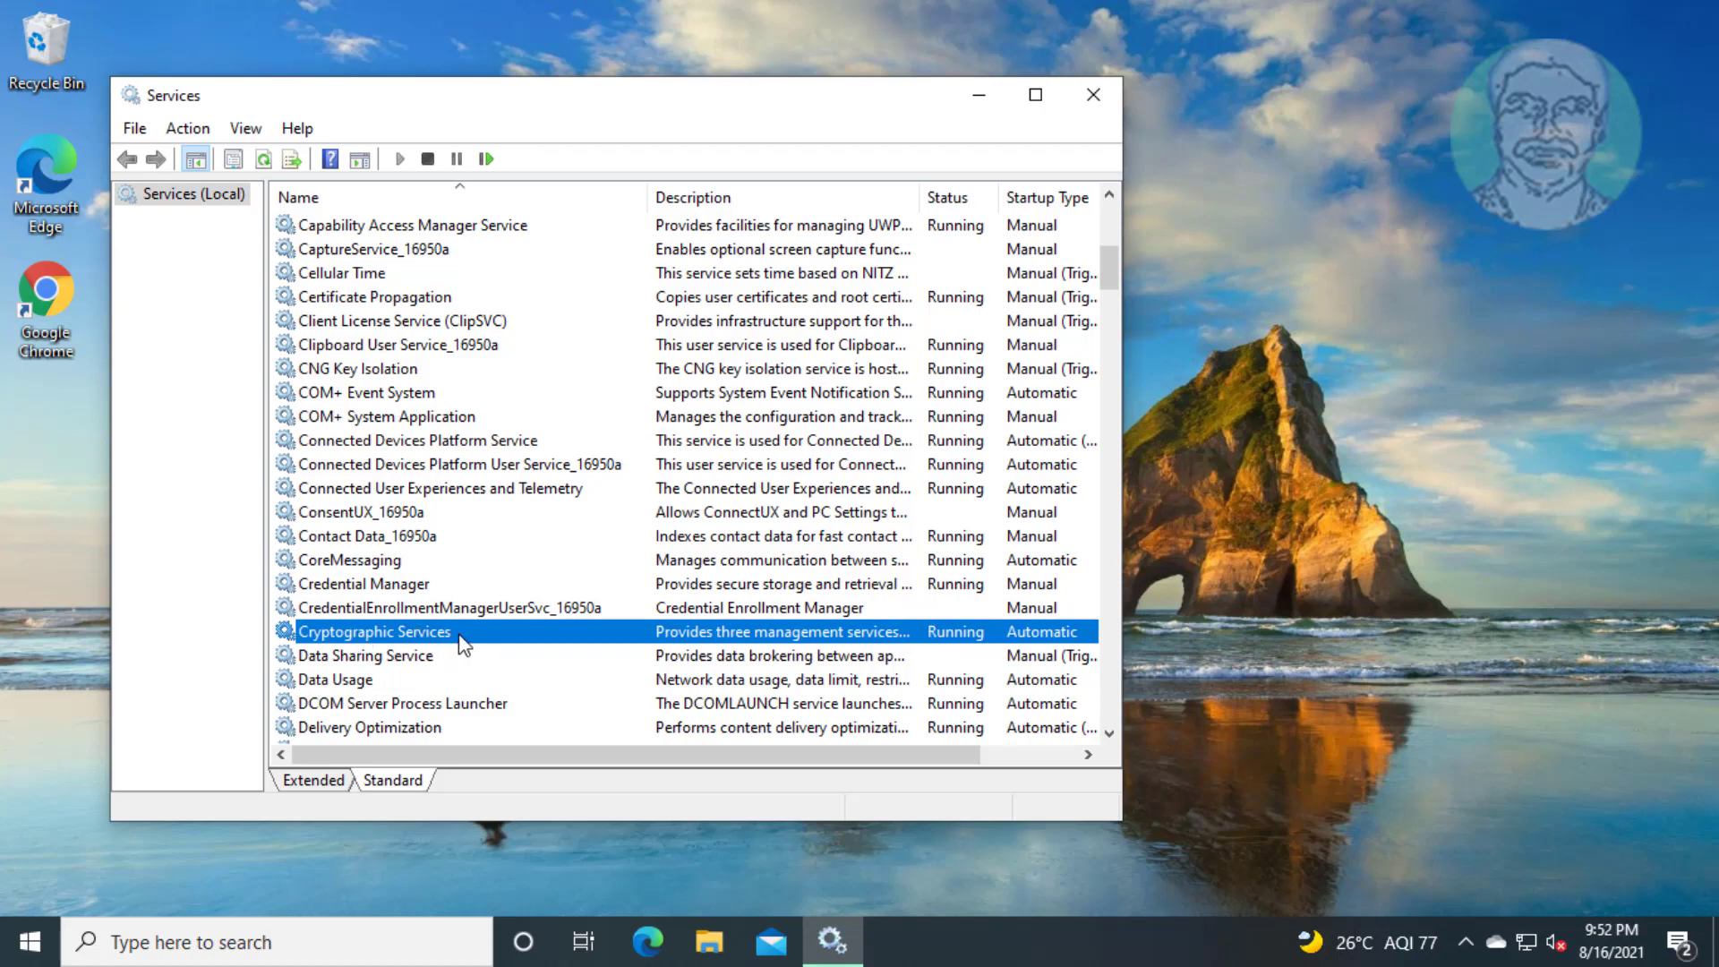
double_click(457, 638)
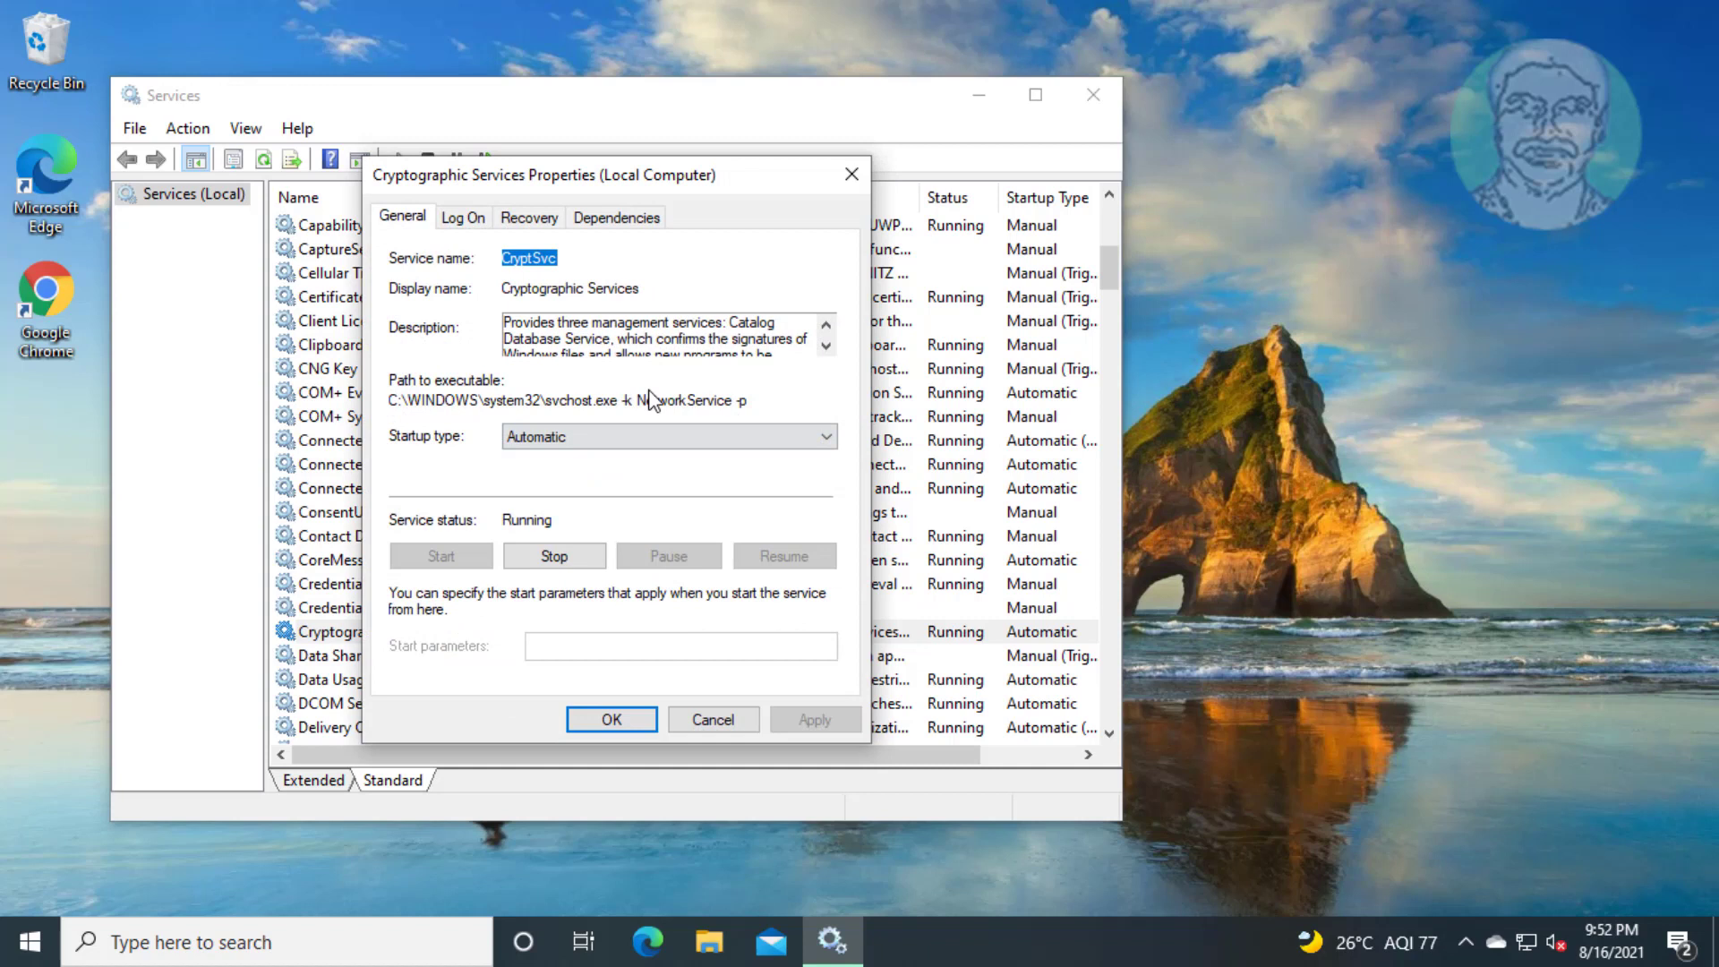
click(667, 436)
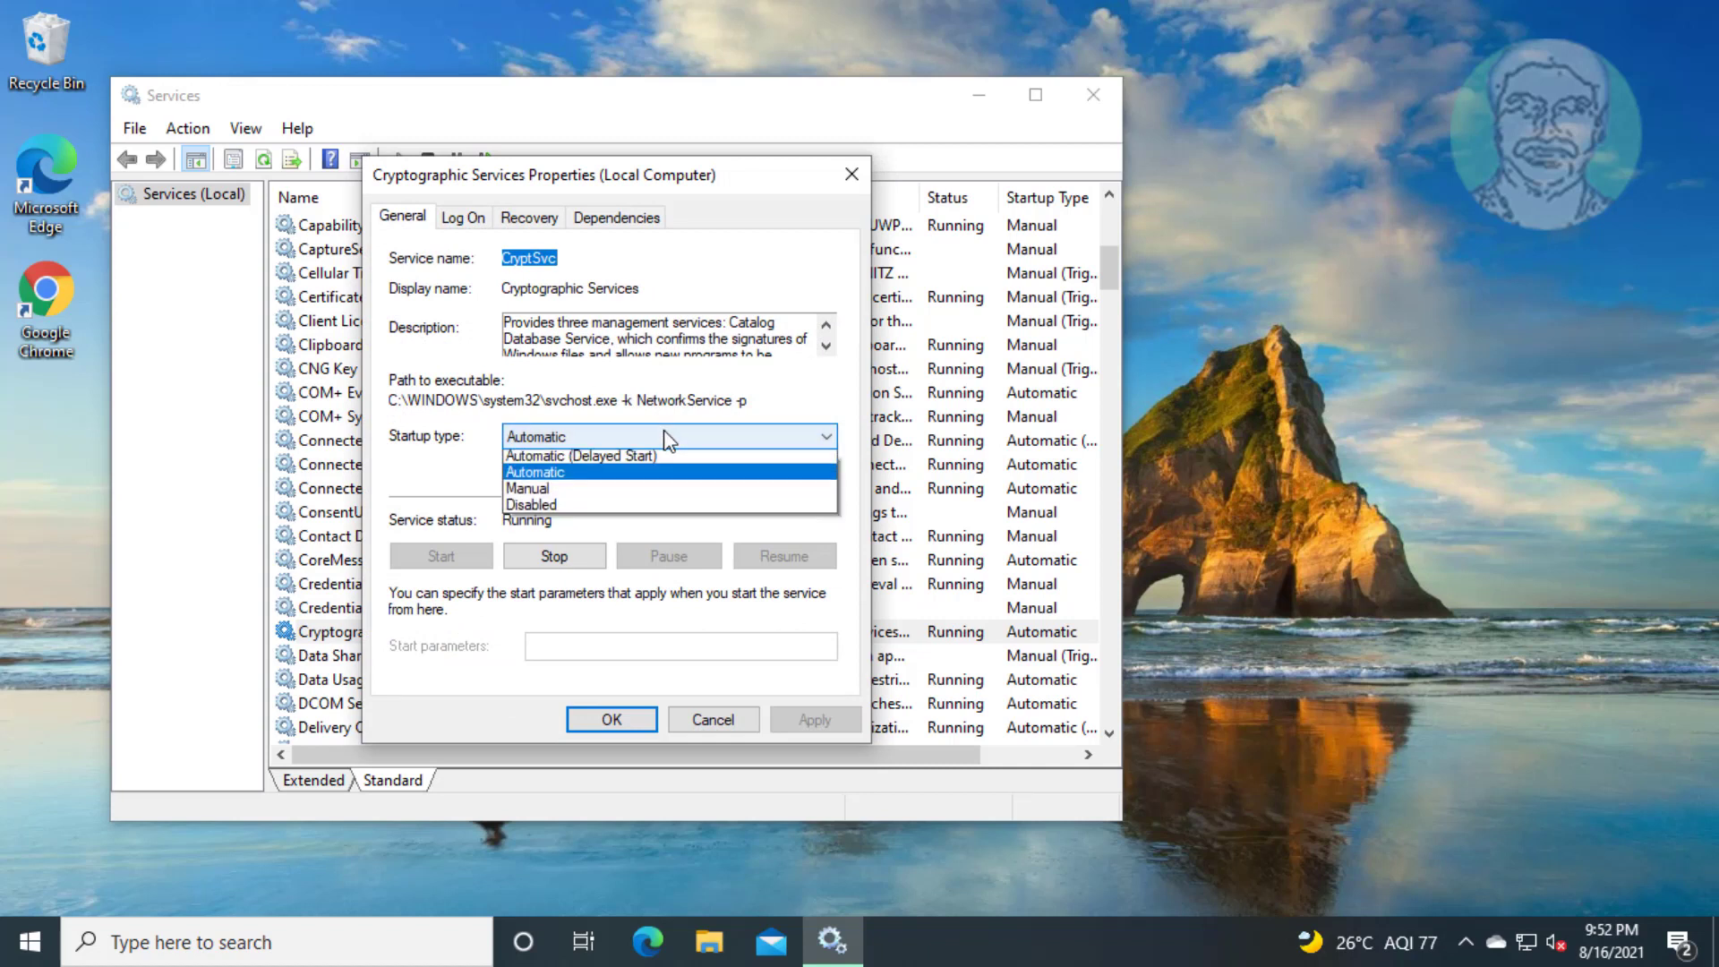
click(574, 488)
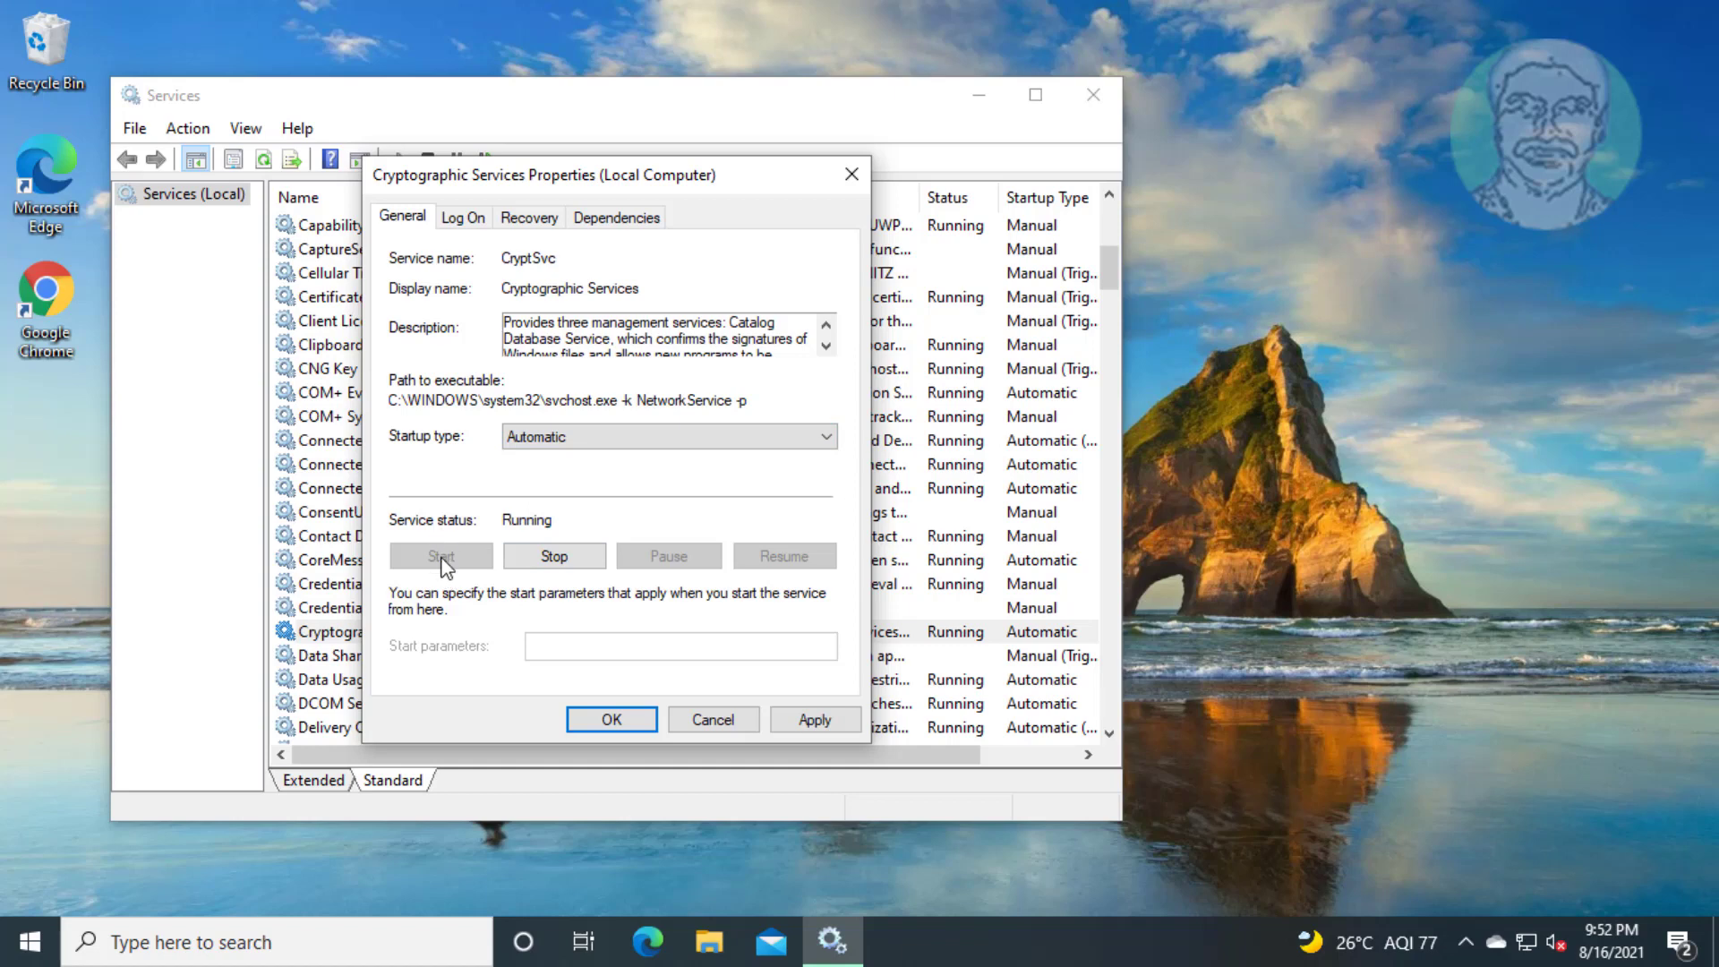
click(819, 725)
click(632, 725)
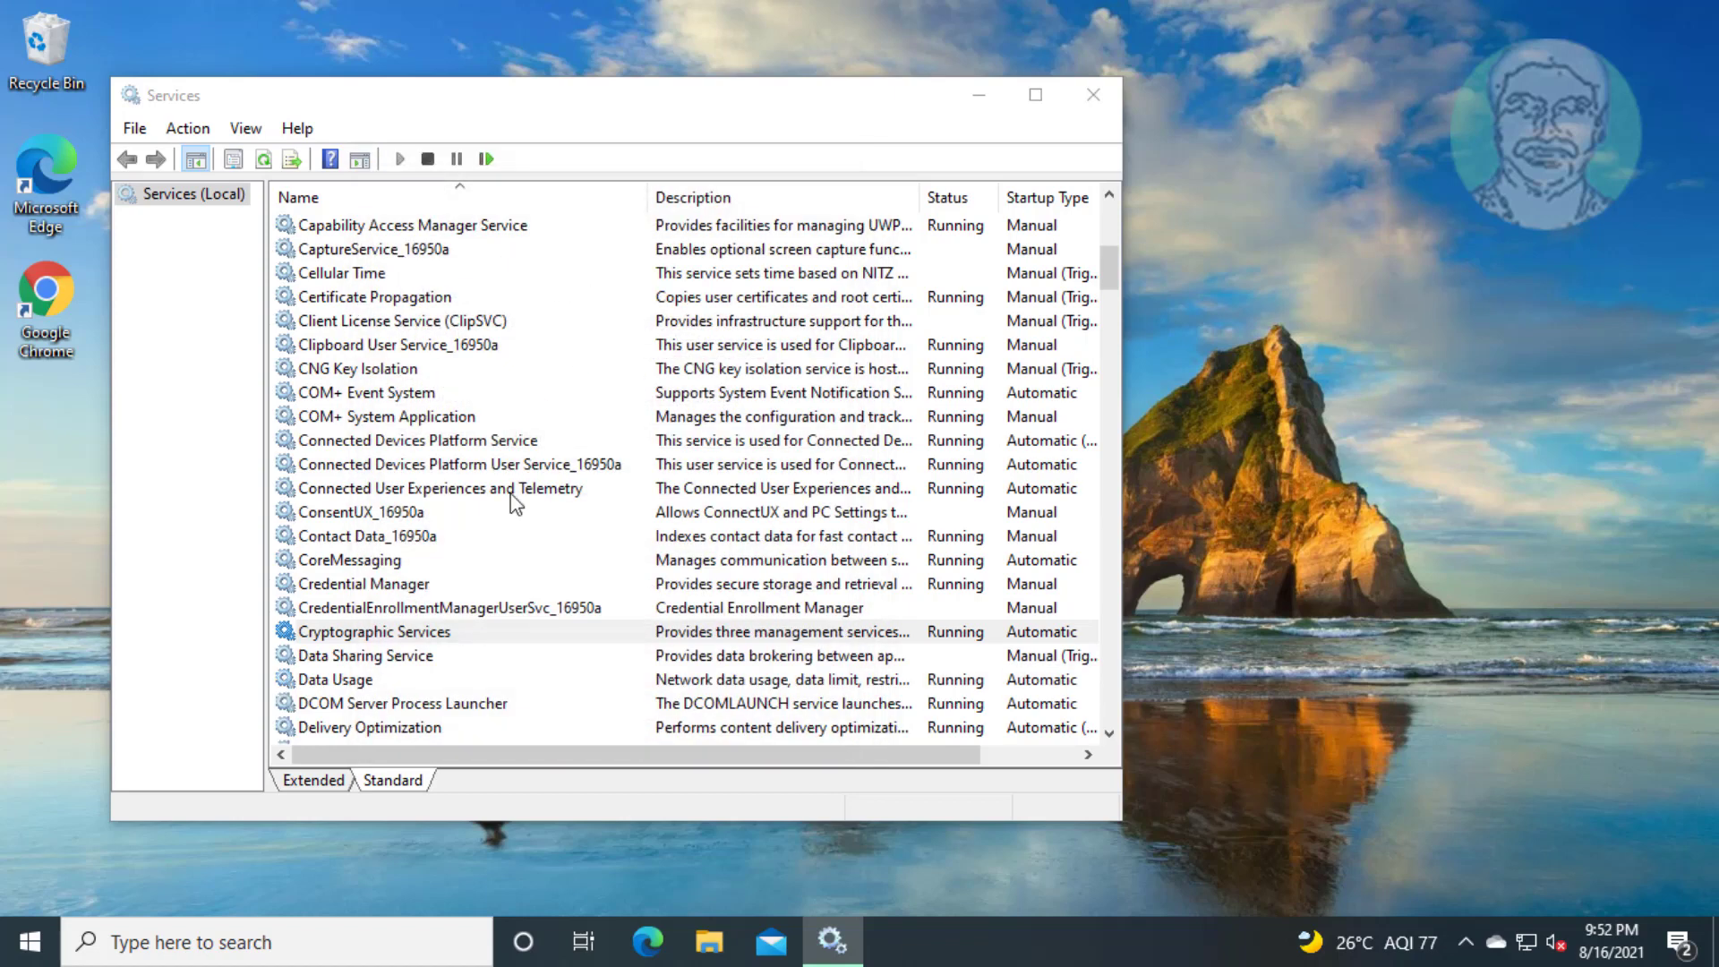
click(1094, 95)
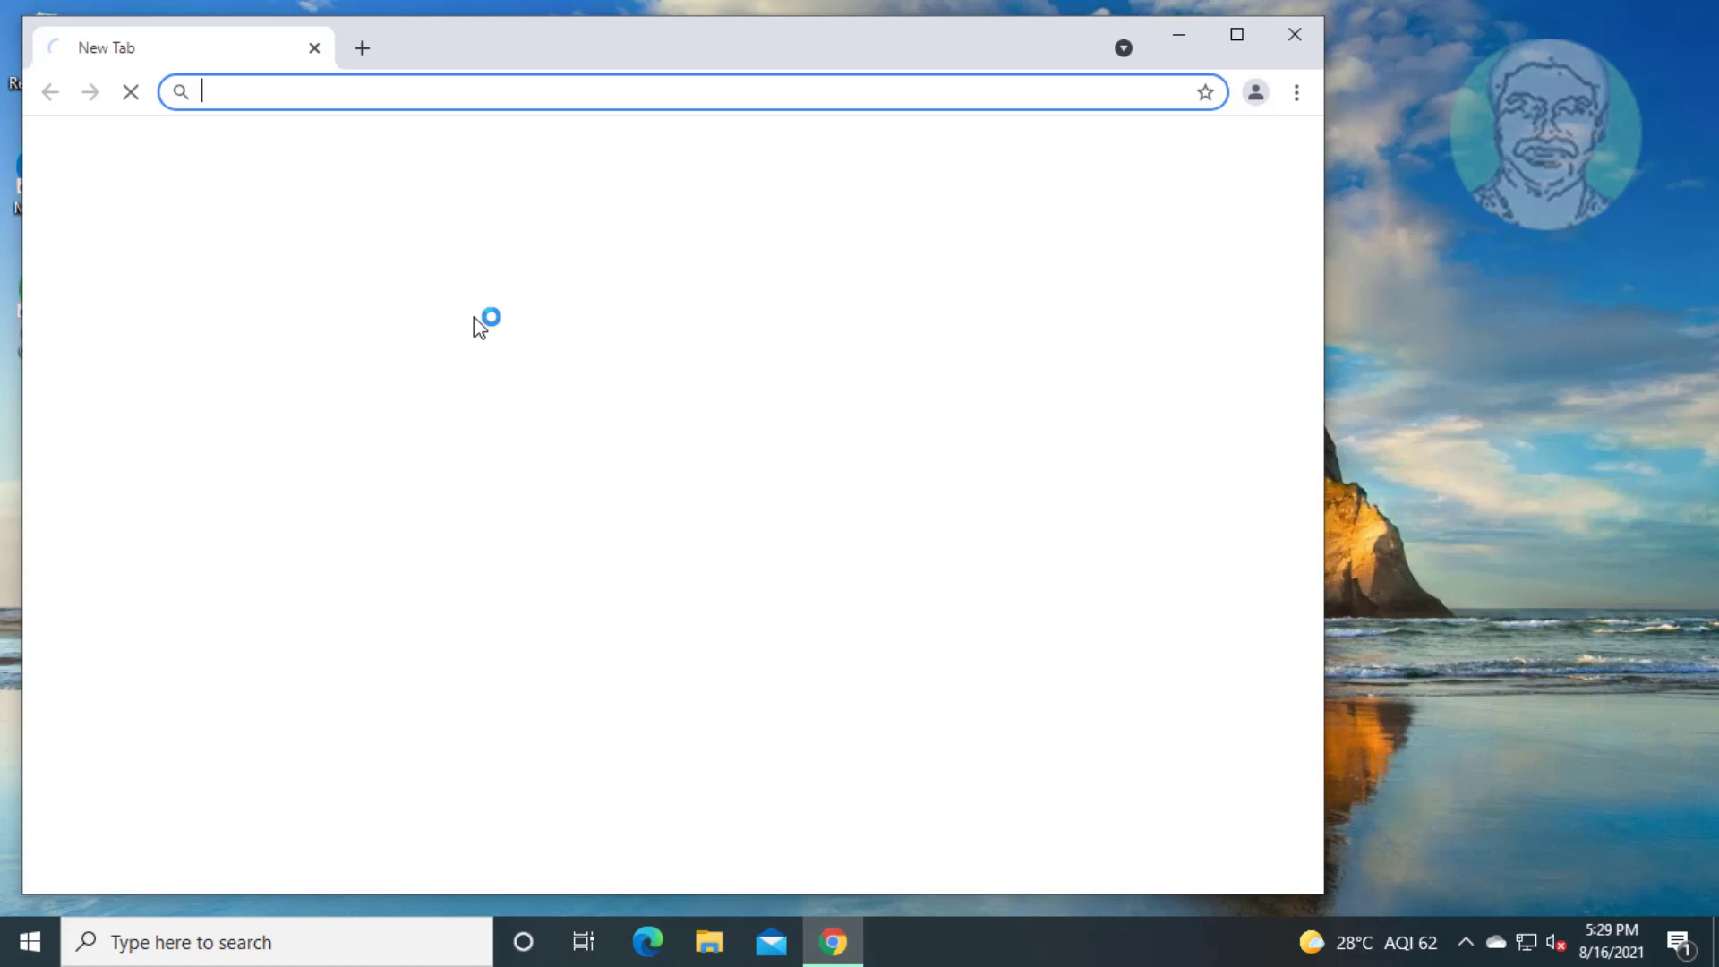
Step: Search Google for 'windows 10 download' and open Microsoft's Windows 10 download page
click(1236, 42)
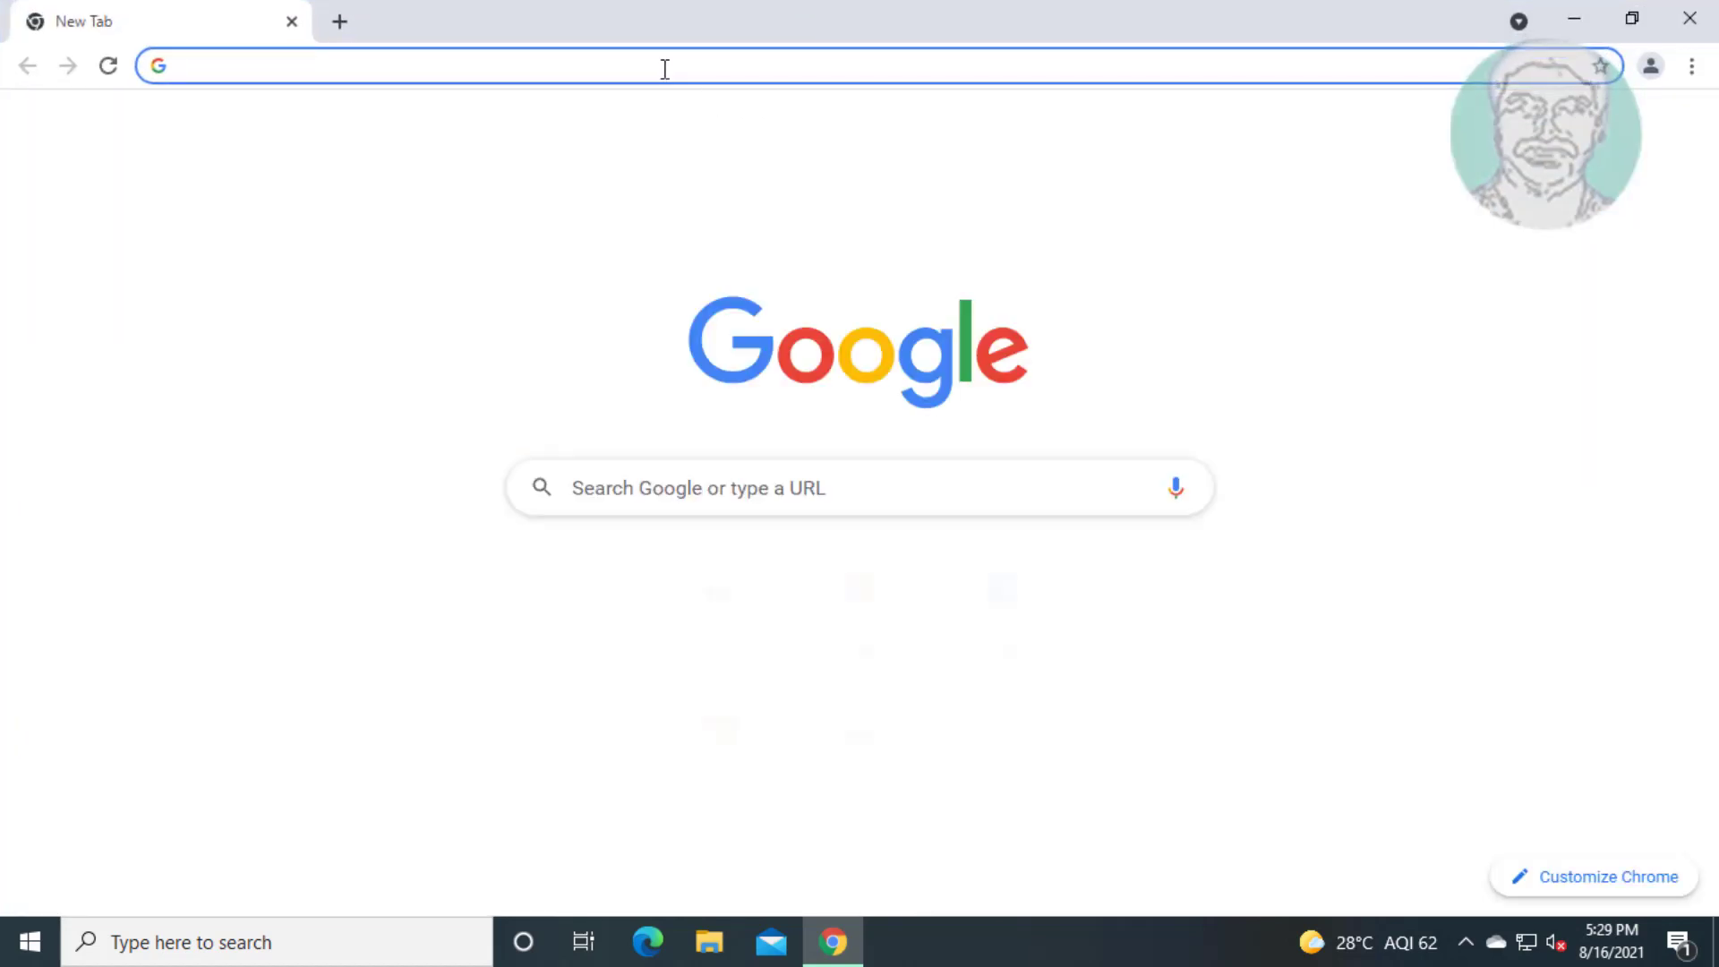
text(window)
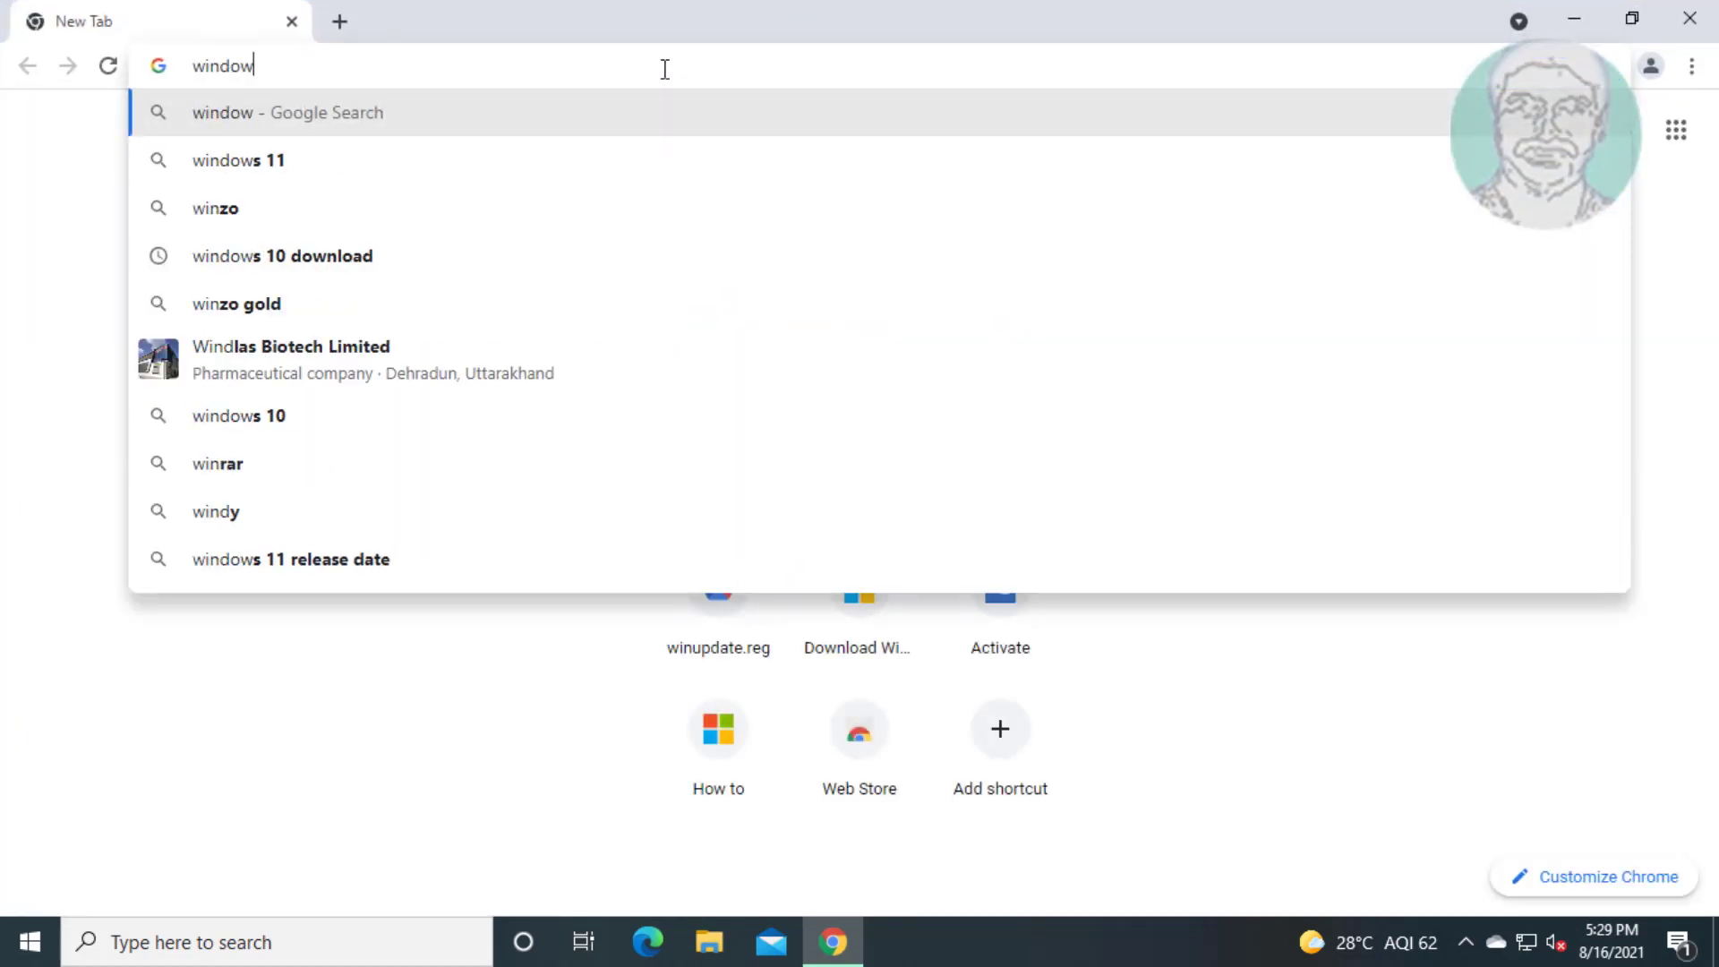
text(s 10 downl)
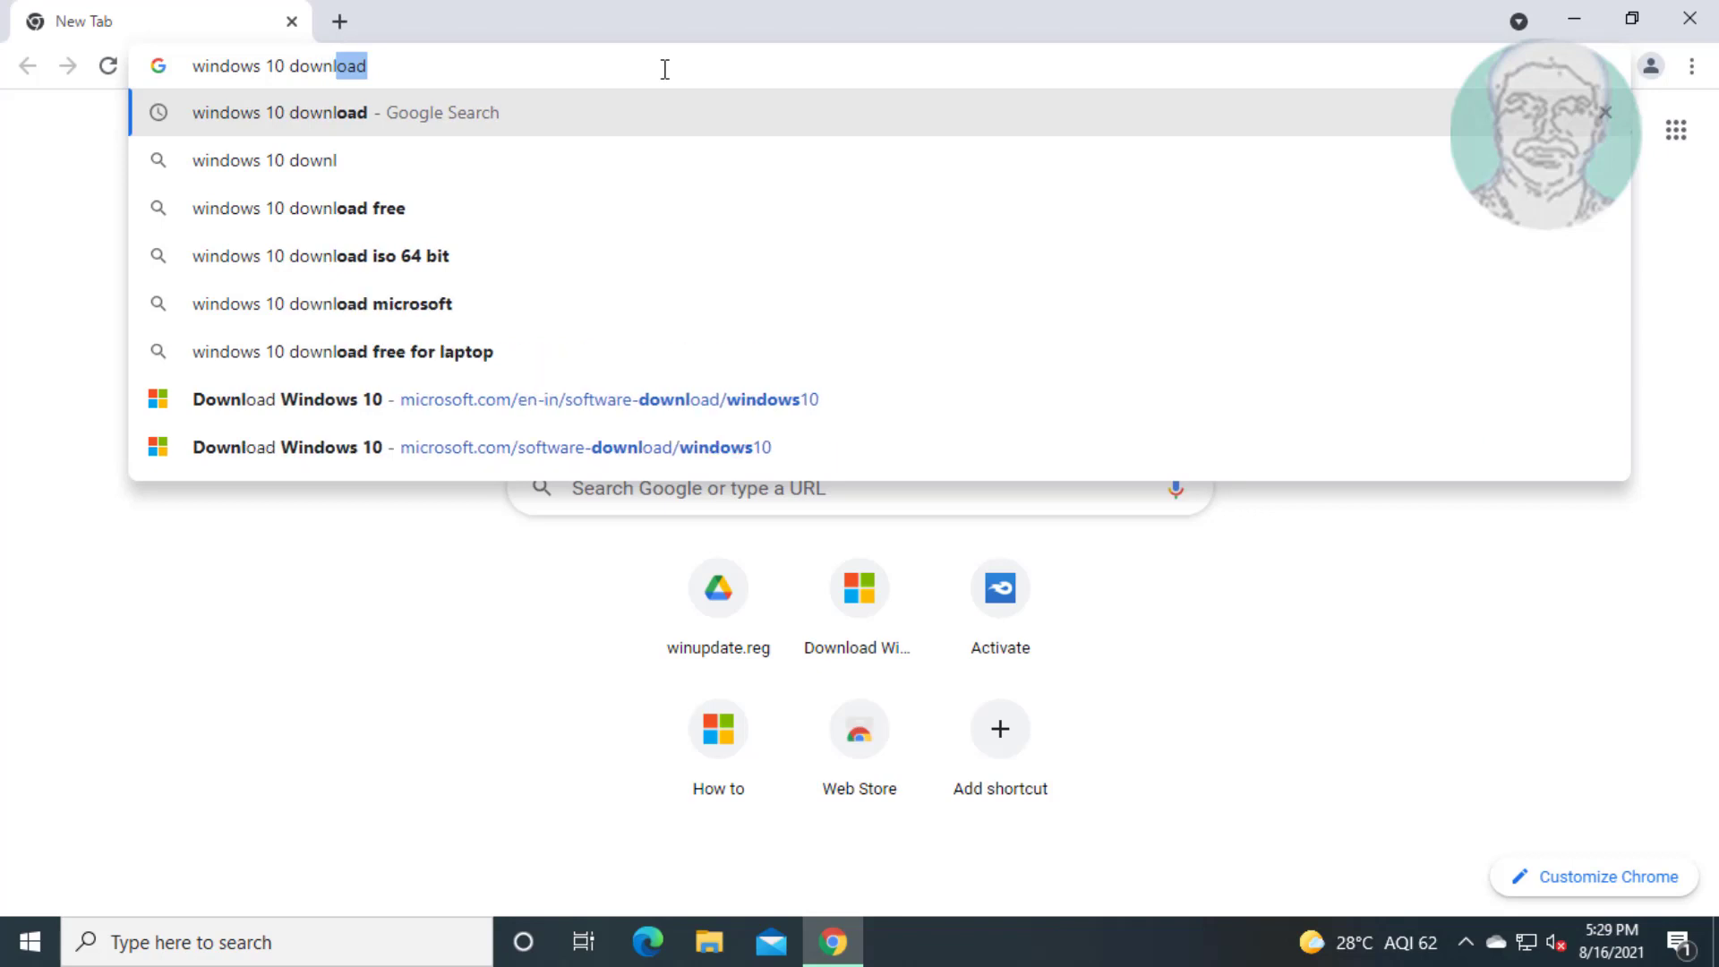
text(oad)
key(Return)
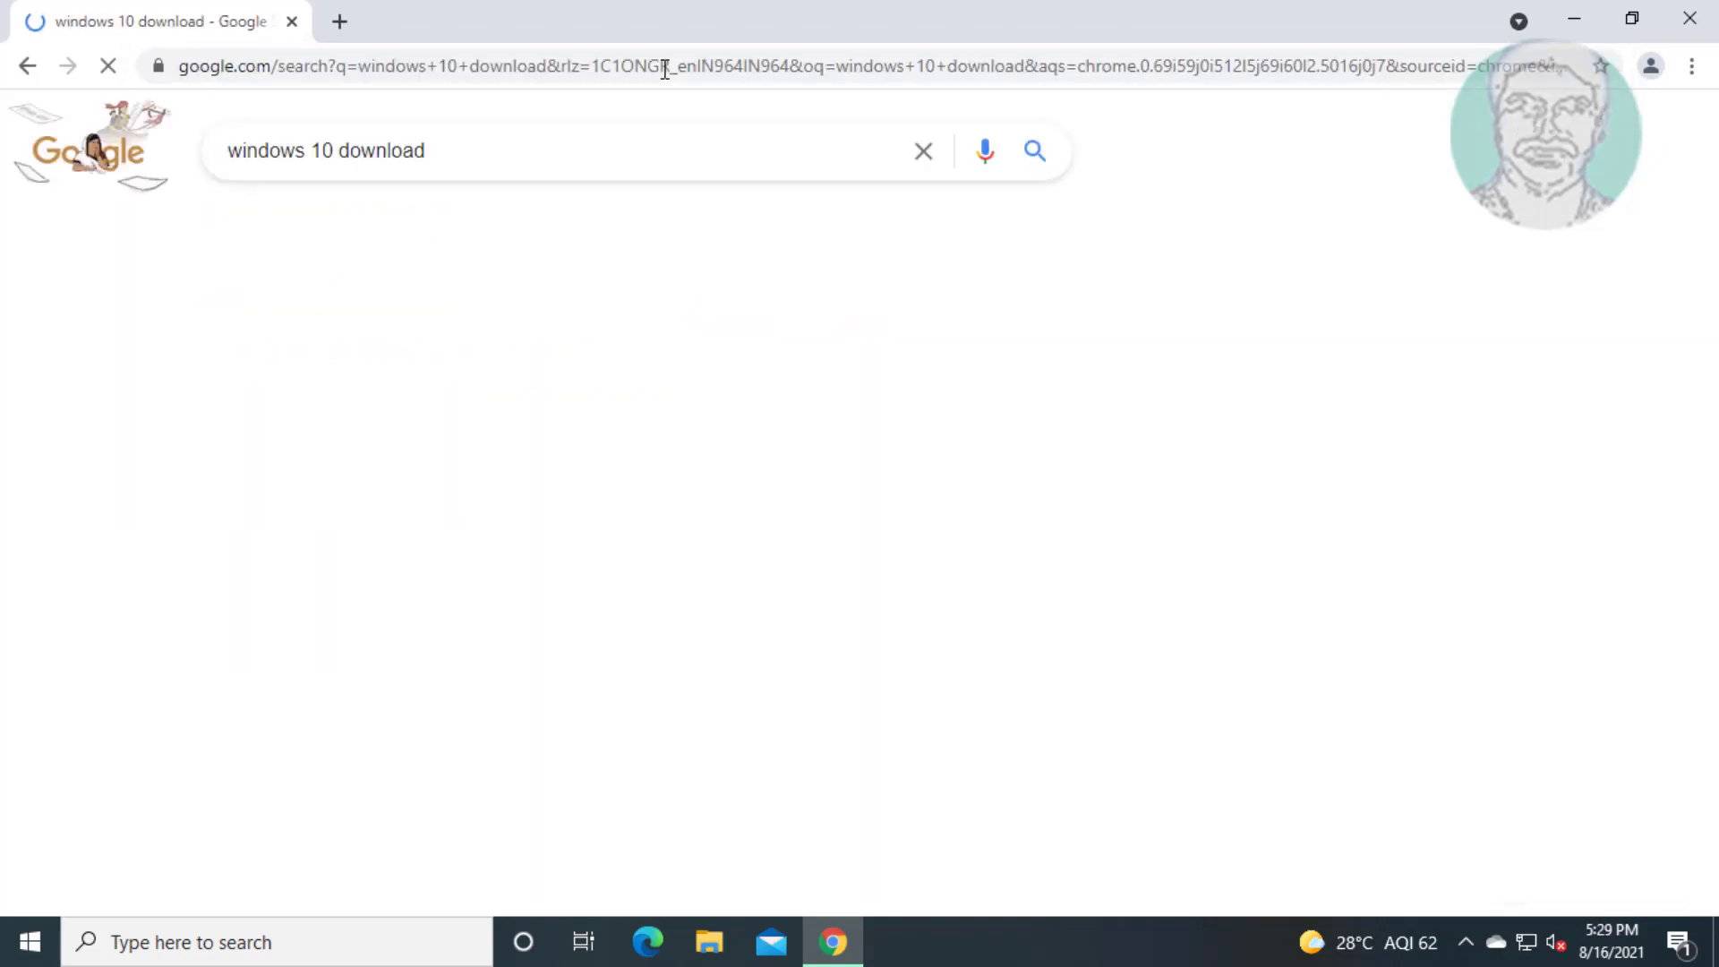
click(463, 382)
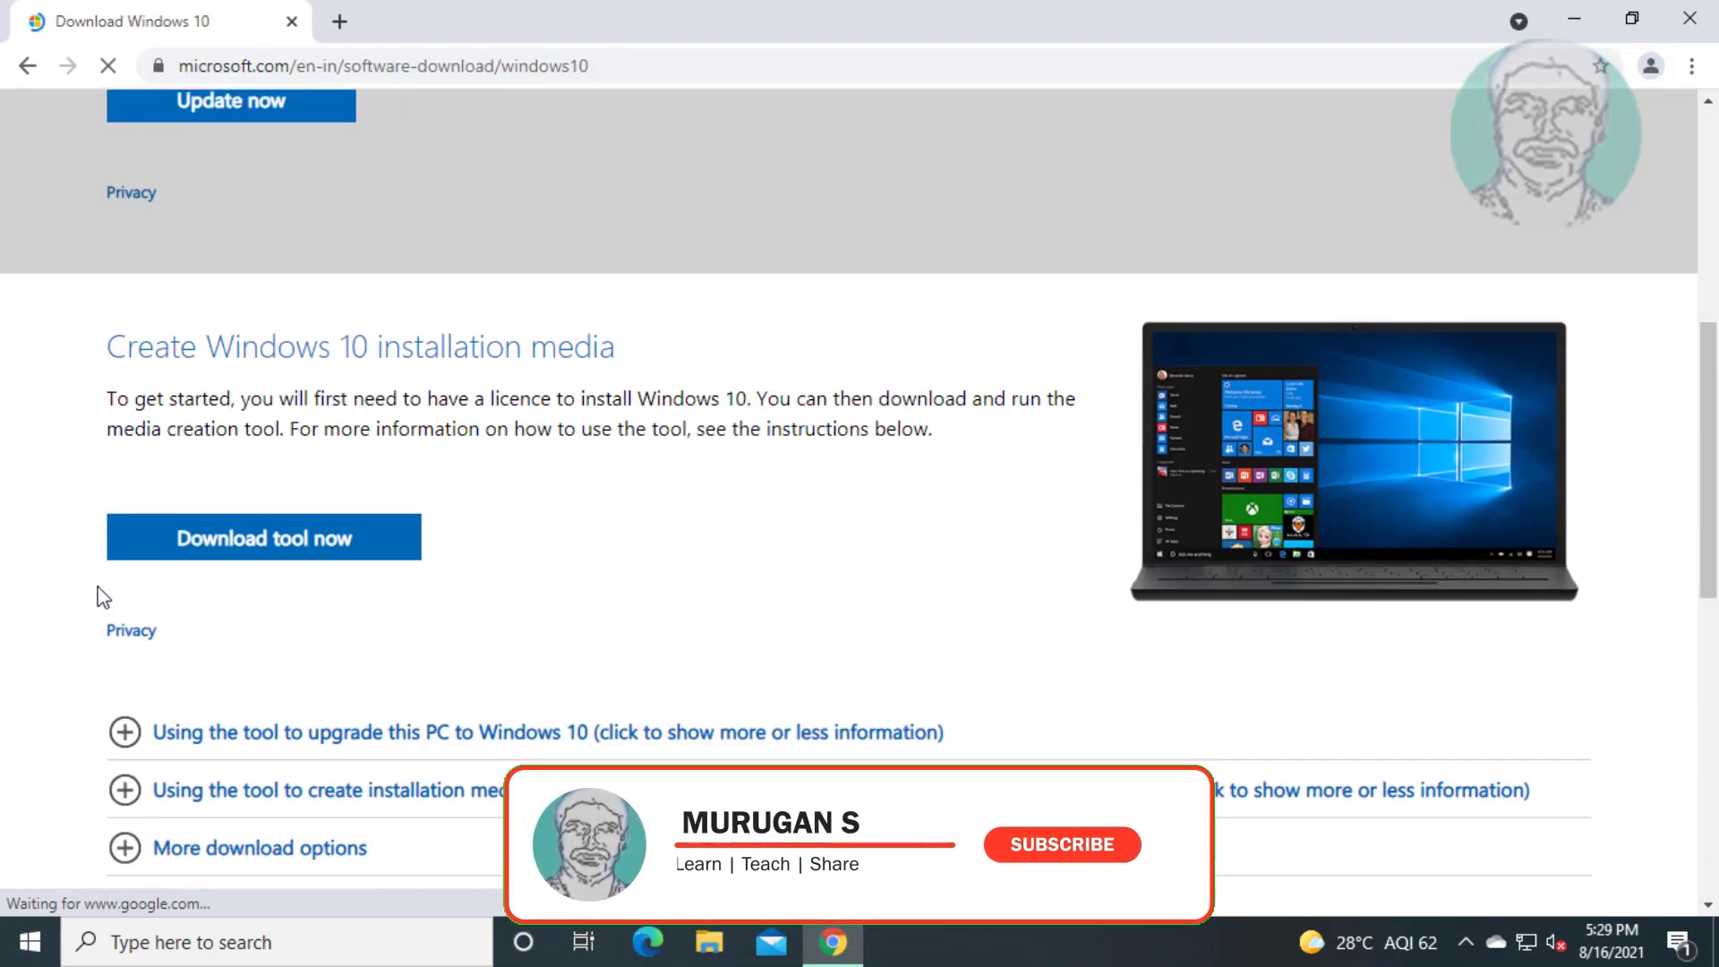
Step: Download MediaCreationTool.exe, run it and allow it through the UAC prompt
click(286, 541)
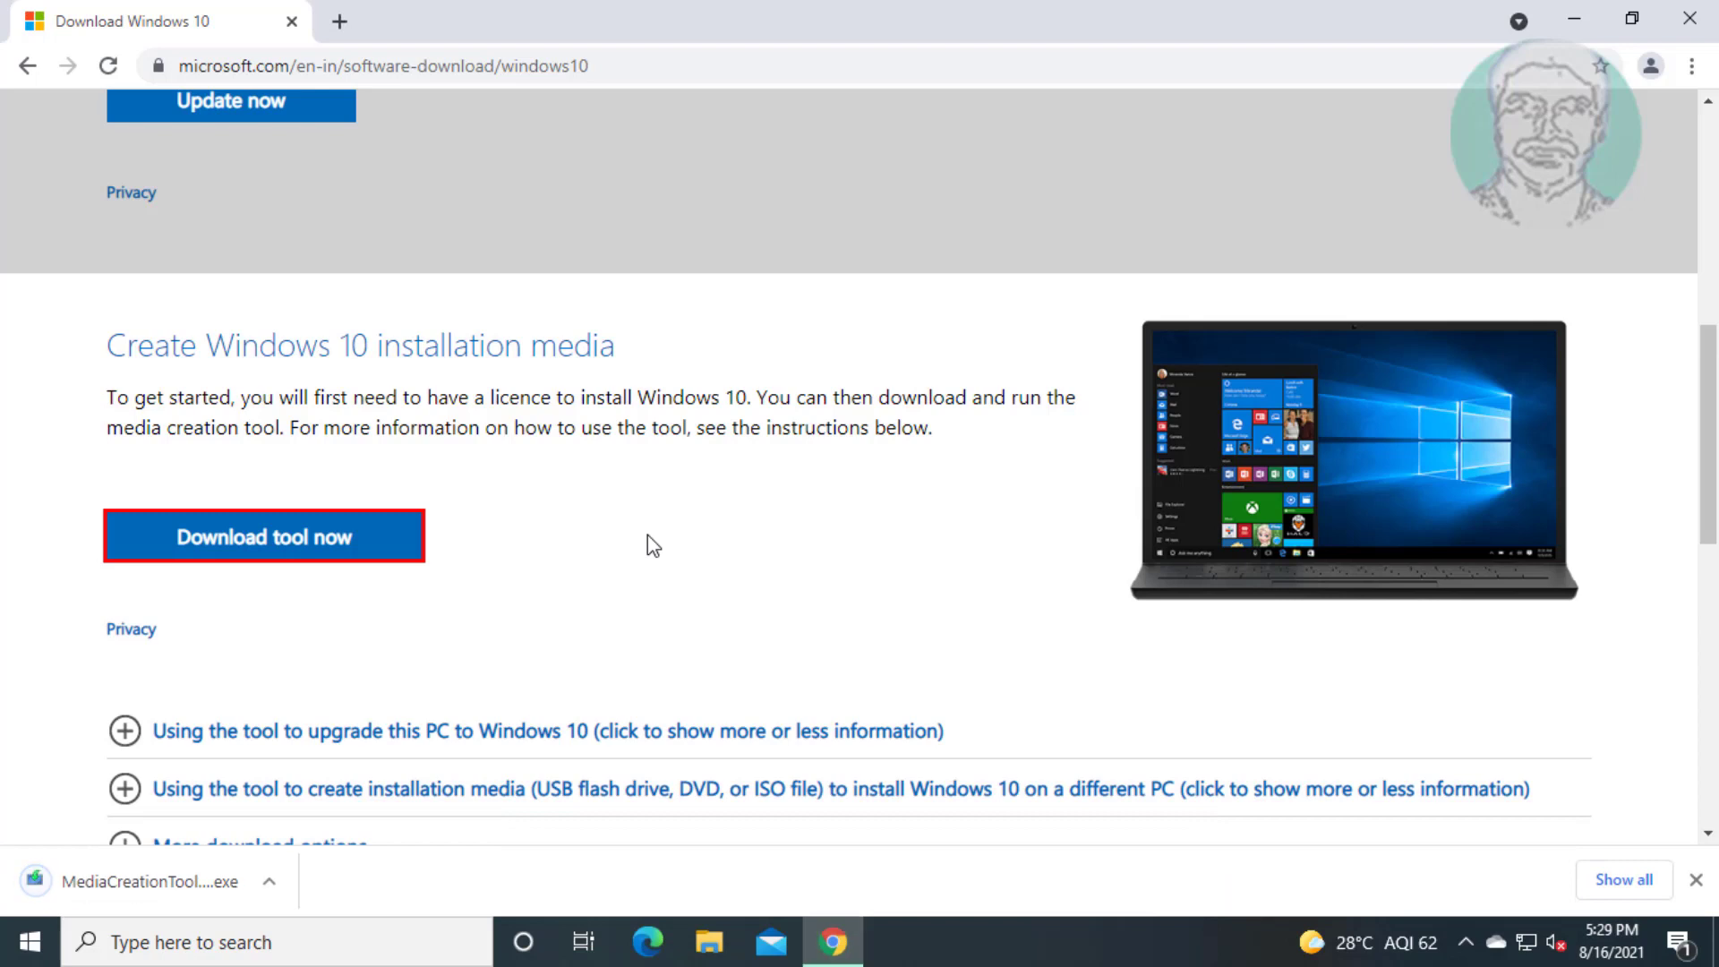
click(164, 884)
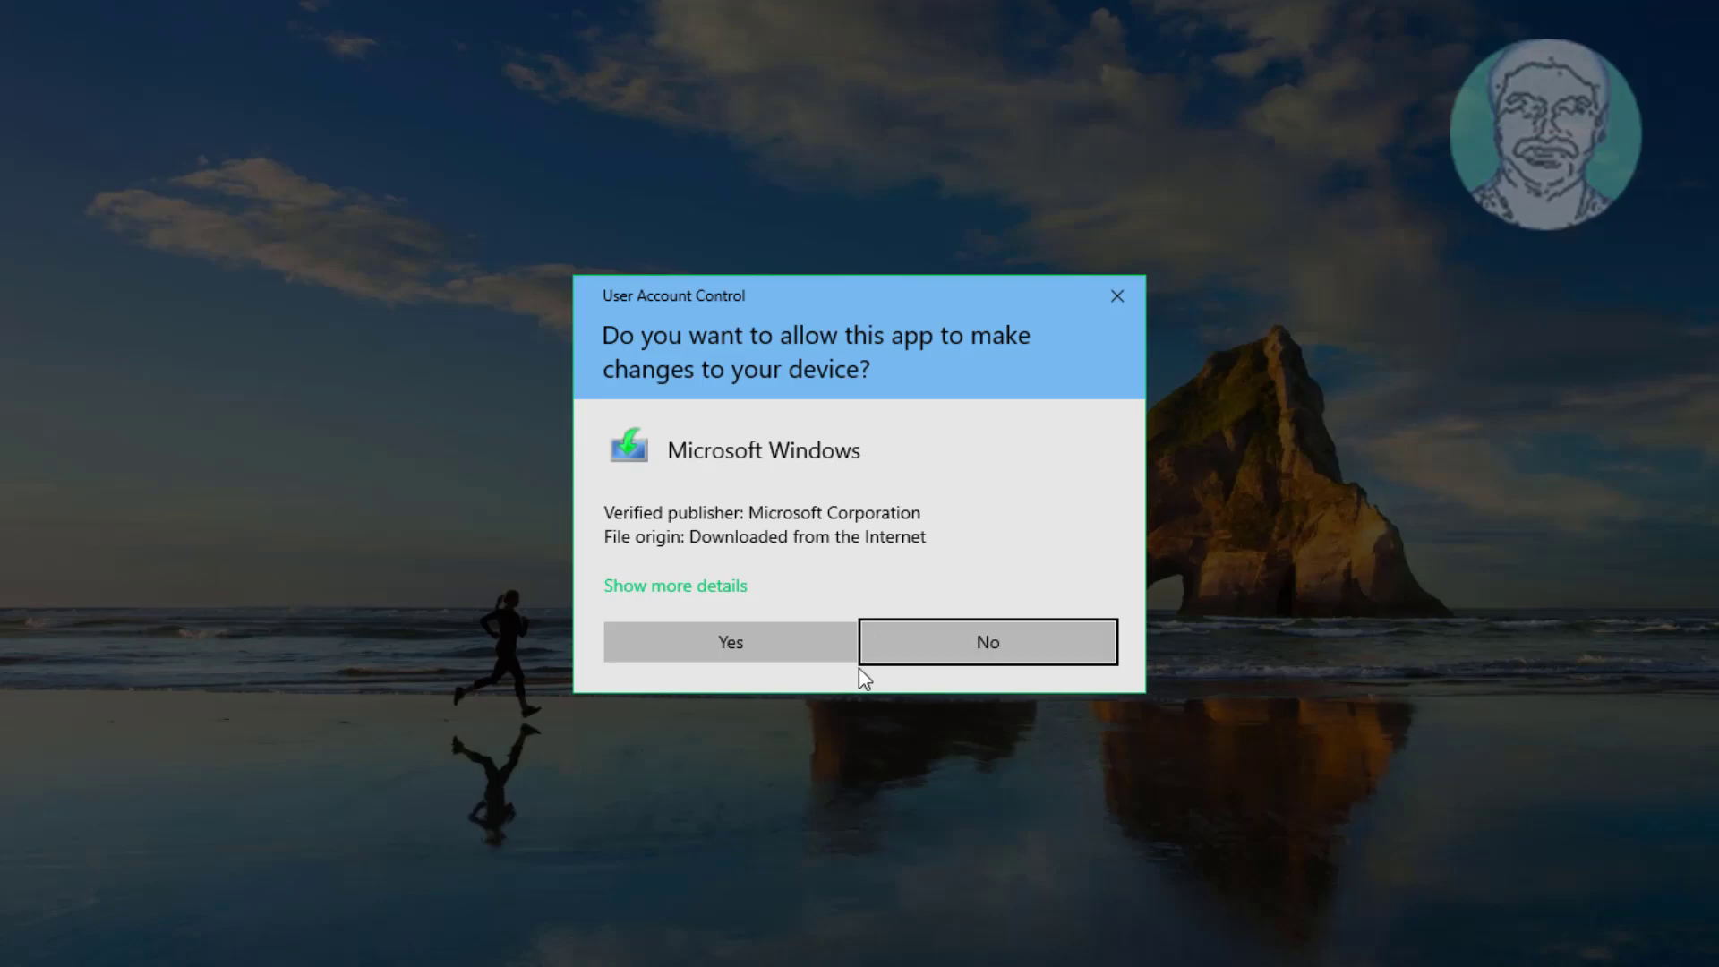
click(779, 654)
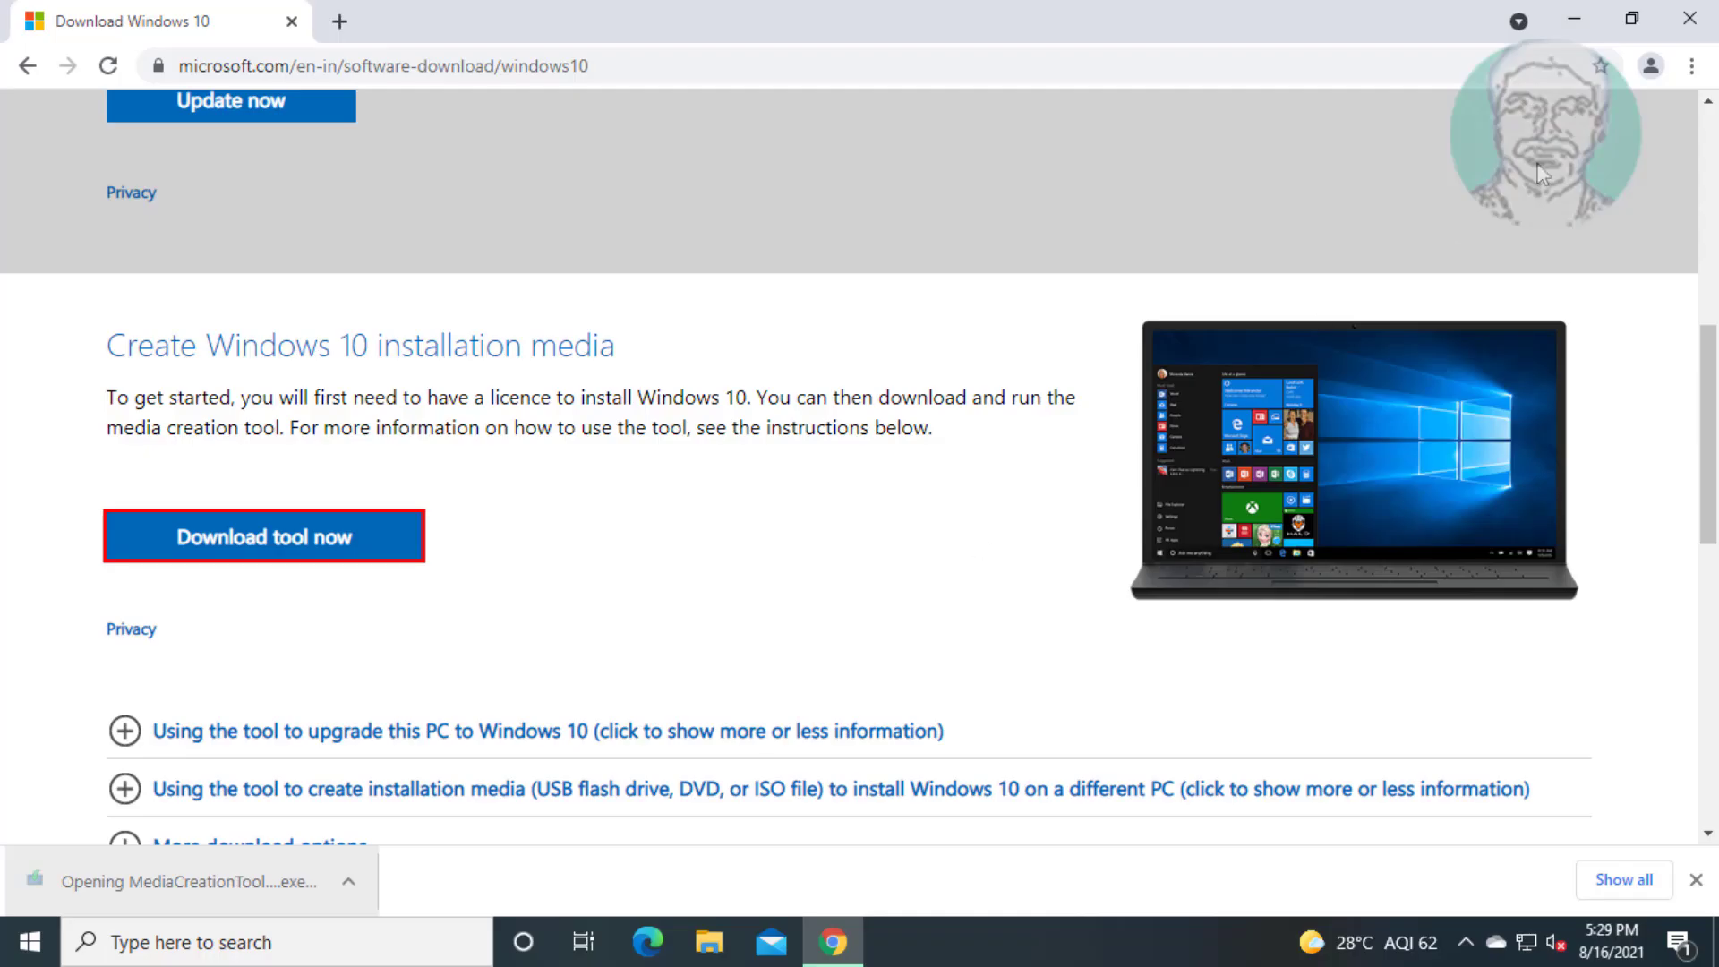
click(1573, 31)
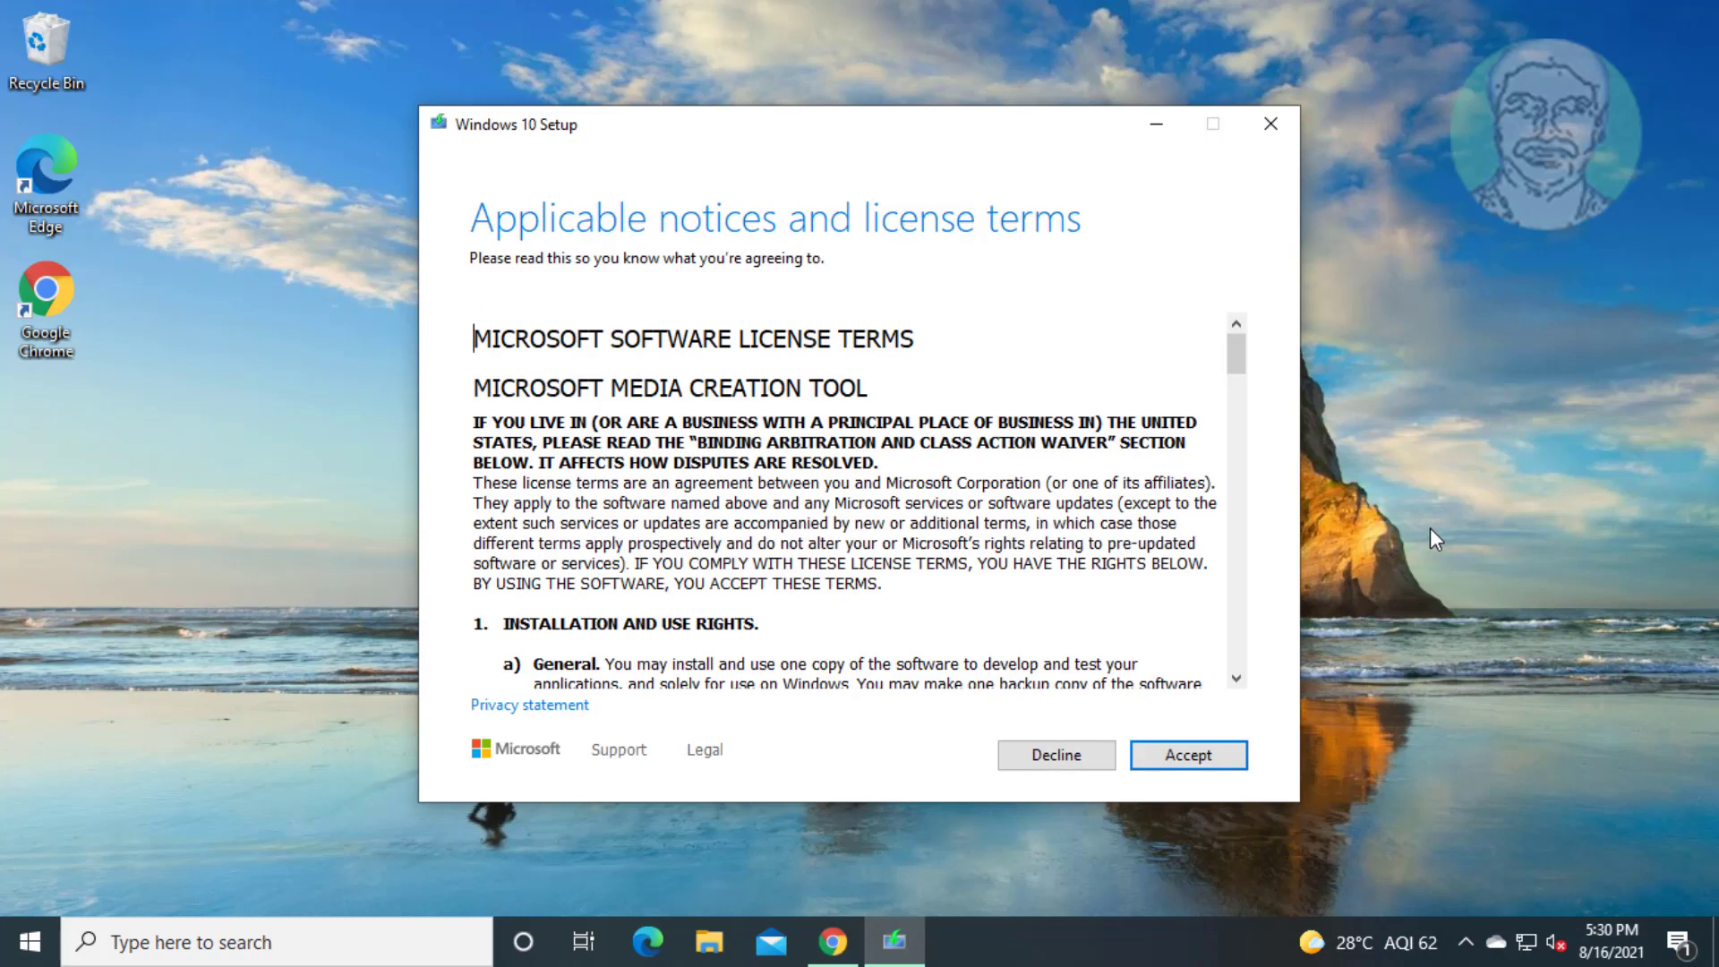
Step: Accept the license terms and install Windows 10 Pro, keeping personal files and apps
click(1182, 755)
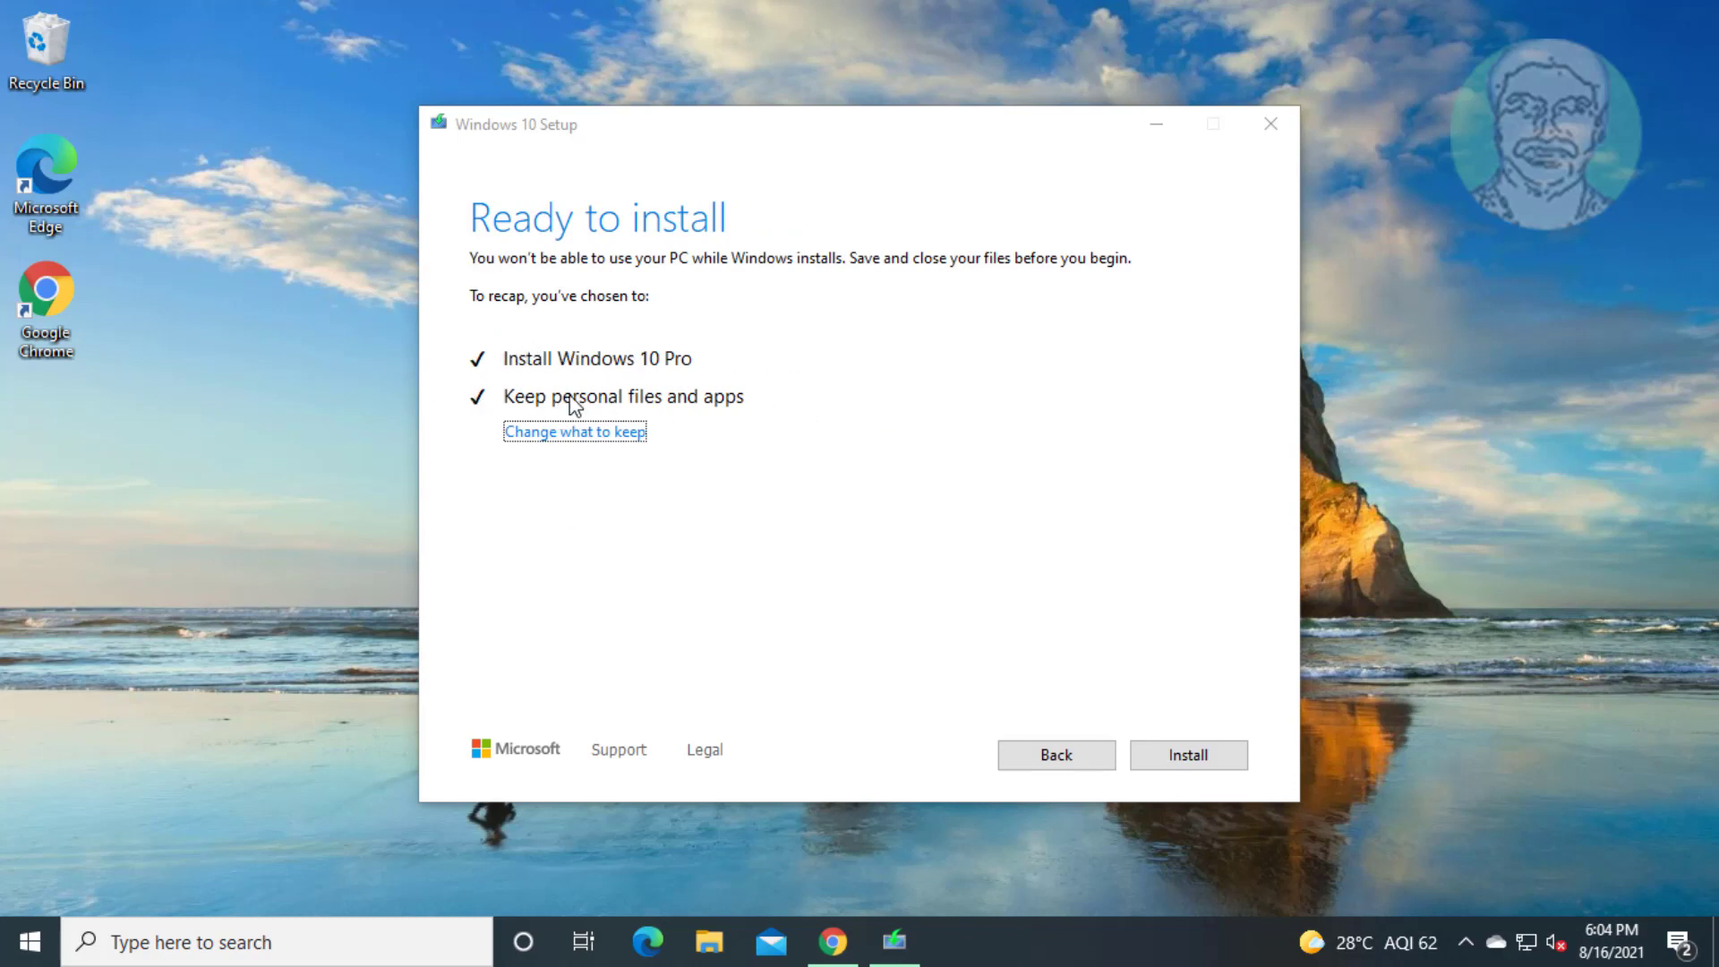
click(1210, 761)
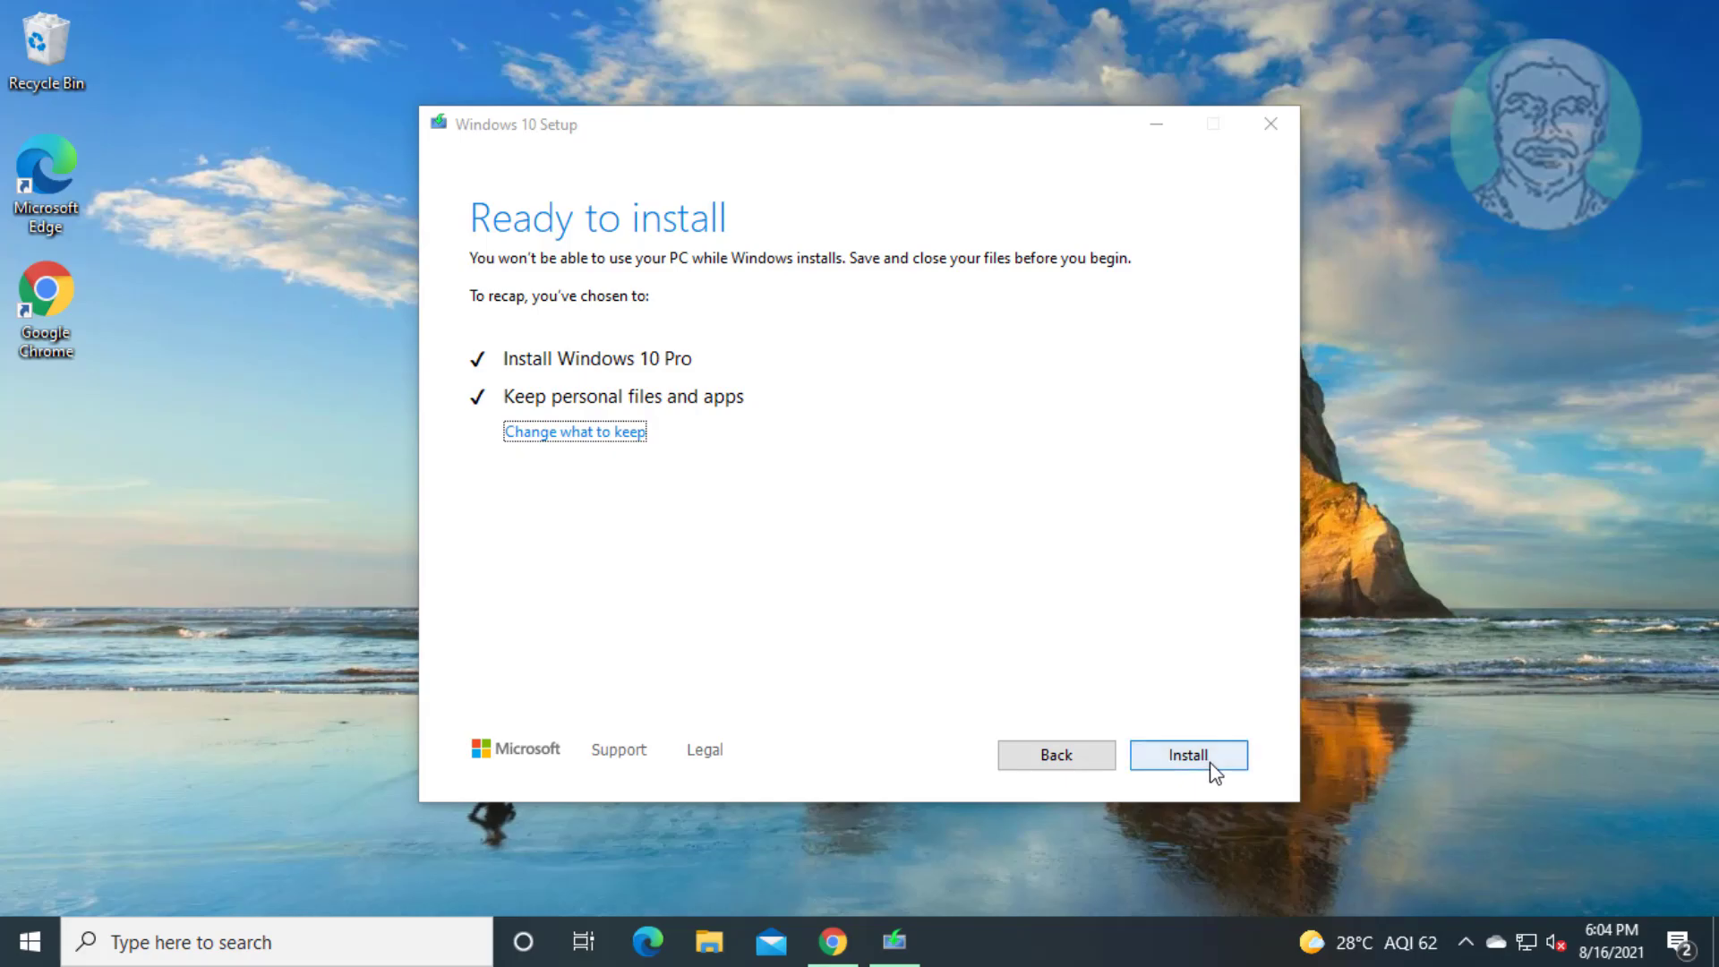